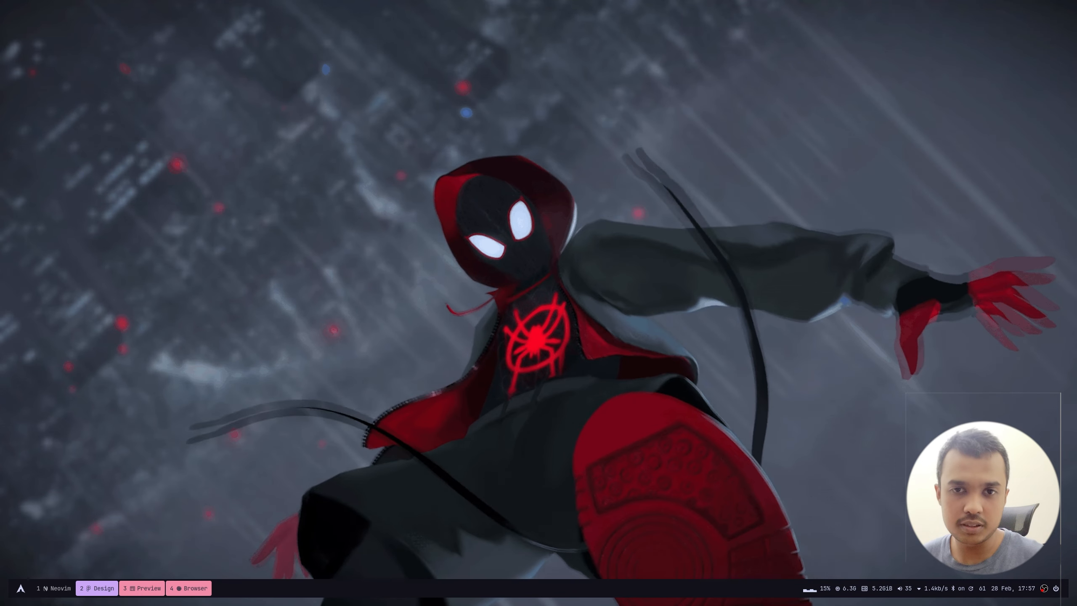
Switch to the browser, look through the Variant community gallery and preview the "Structure from the noise" design
key(super+4)
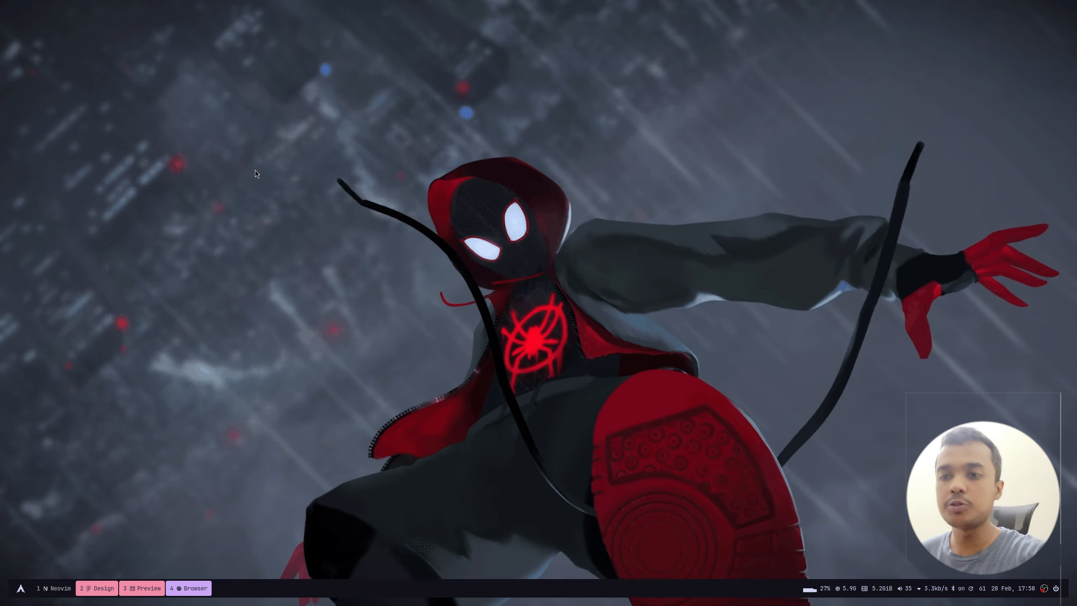
key(super+1)
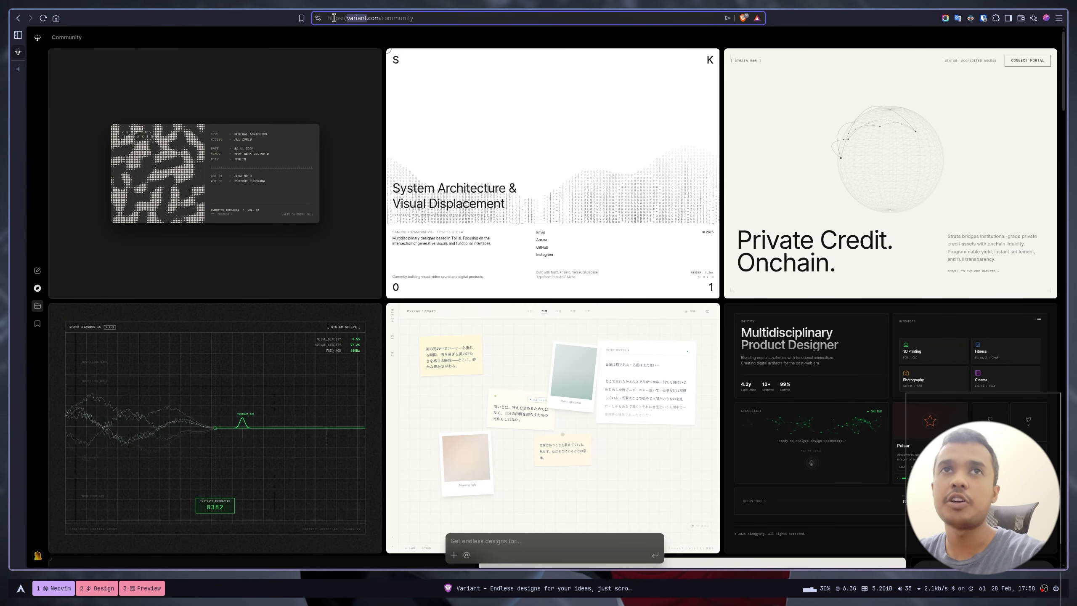
scroll(536, 362, down, 15)
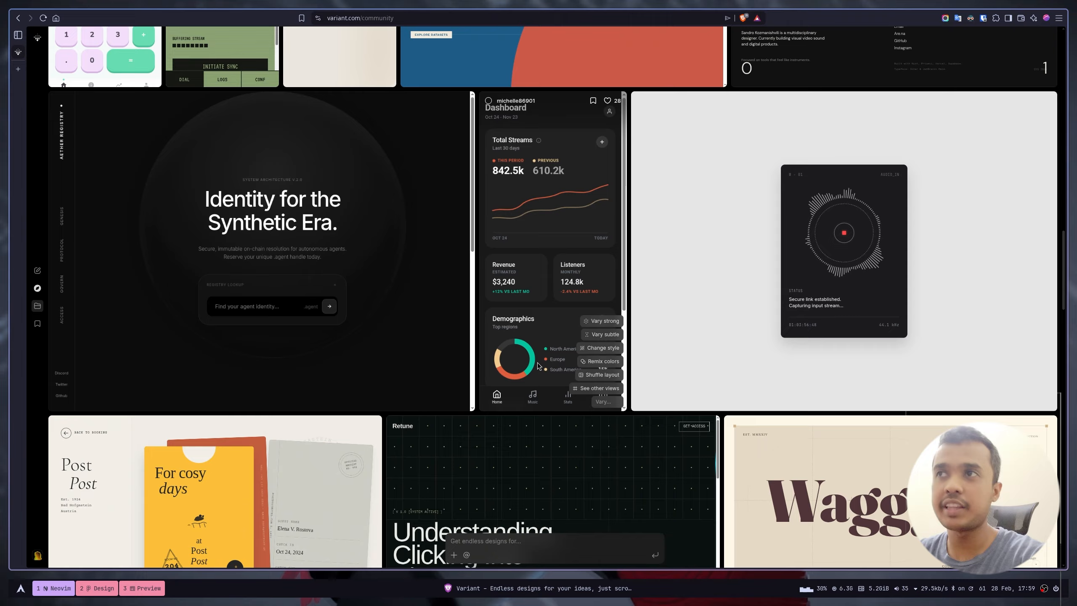
scroll(538, 365, down, 6)
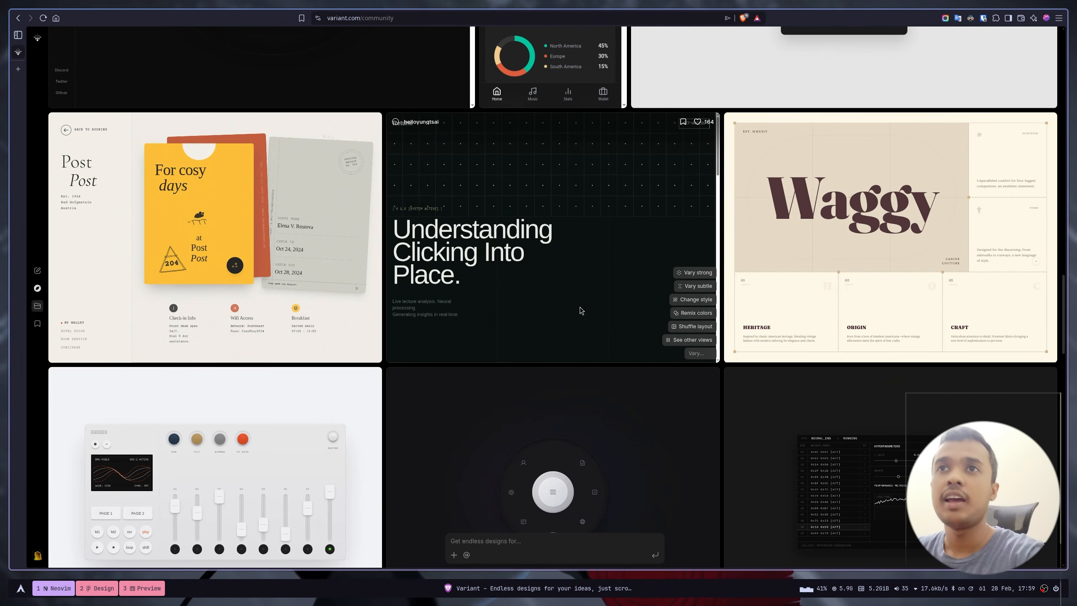
scroll(624, 354, down, 10)
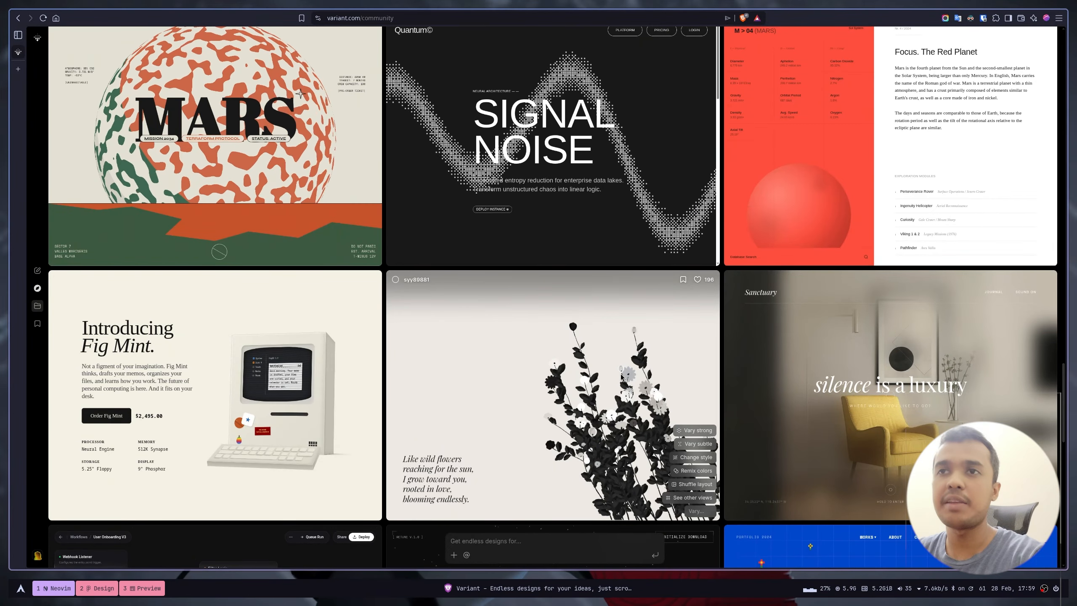
scroll(612, 384, down, 6)
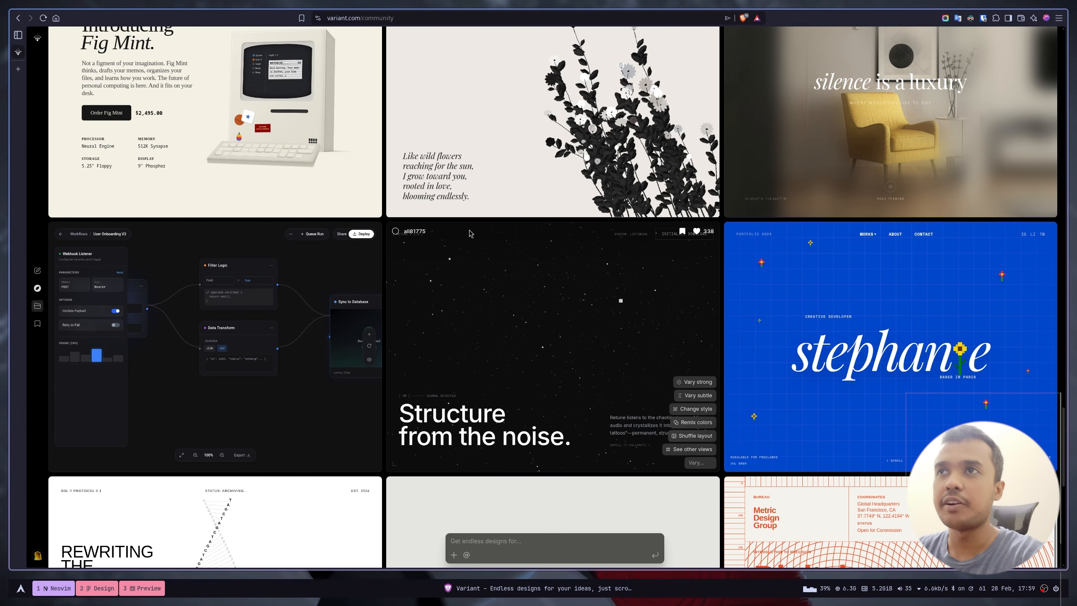
click(501, 313)
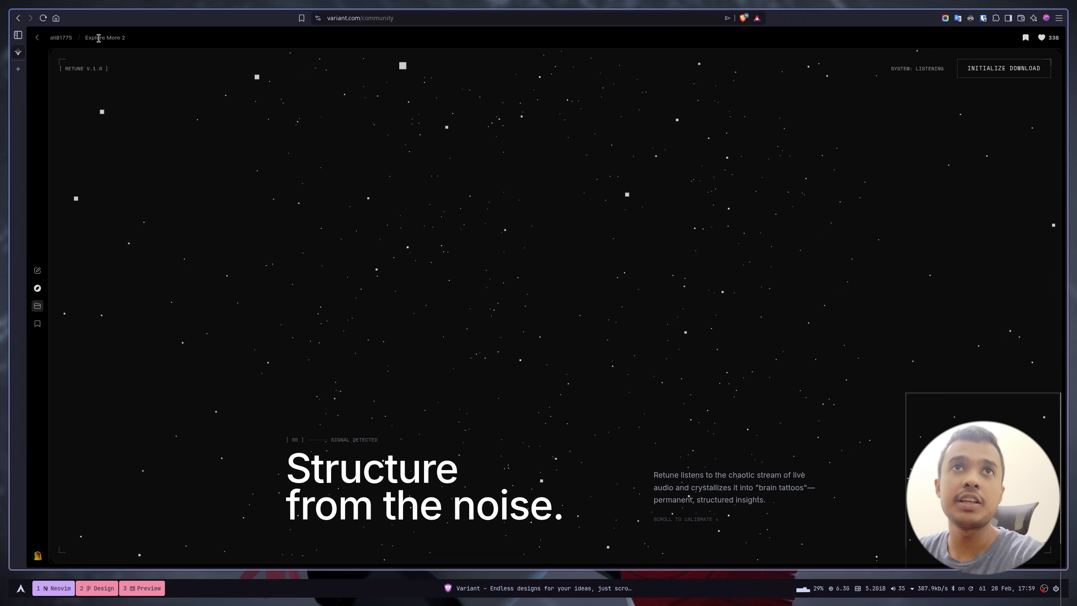
key(Escape)
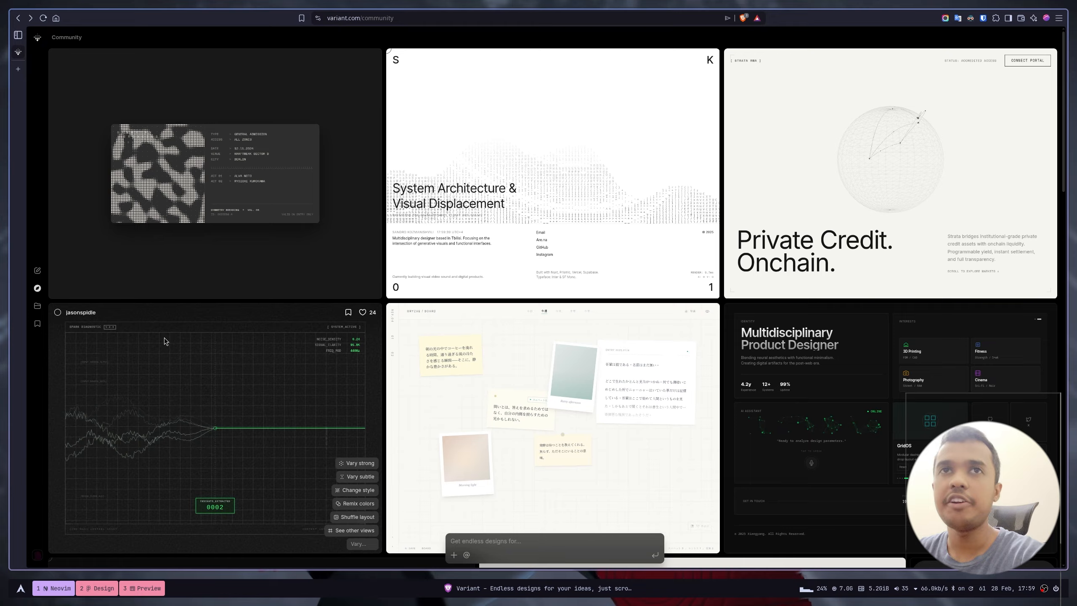
Start a new design chat and check the account's plan and remaining design allowance
click(38, 271)
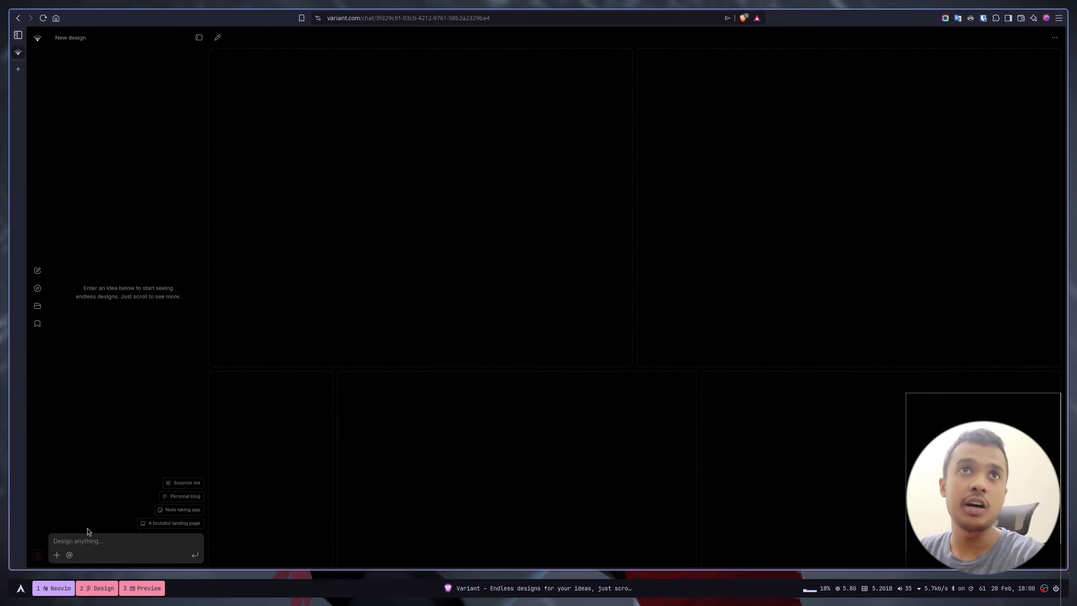
click(37, 555)
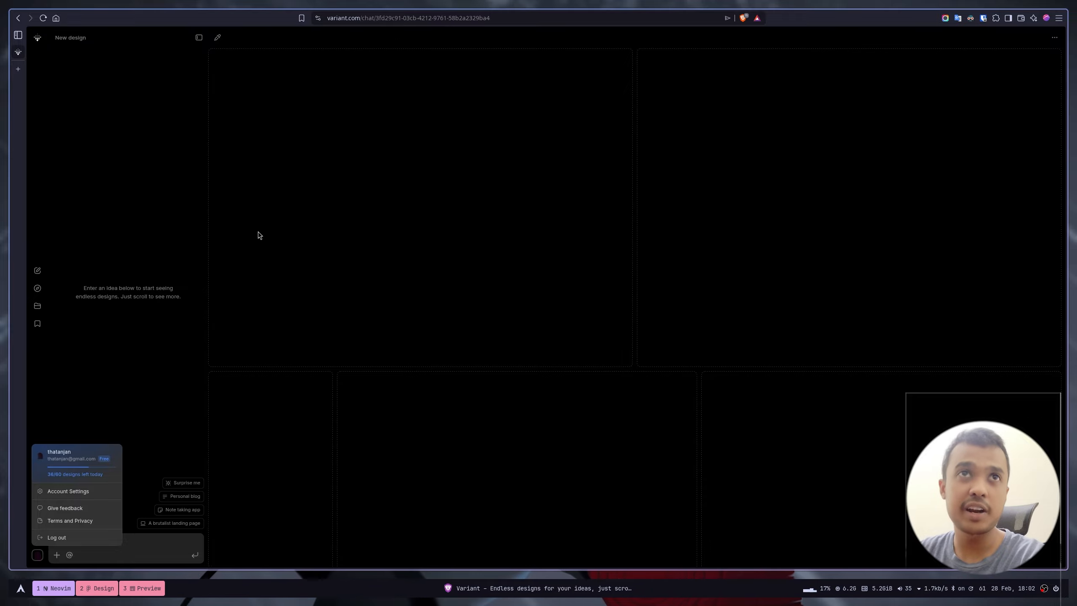
click(92, 423)
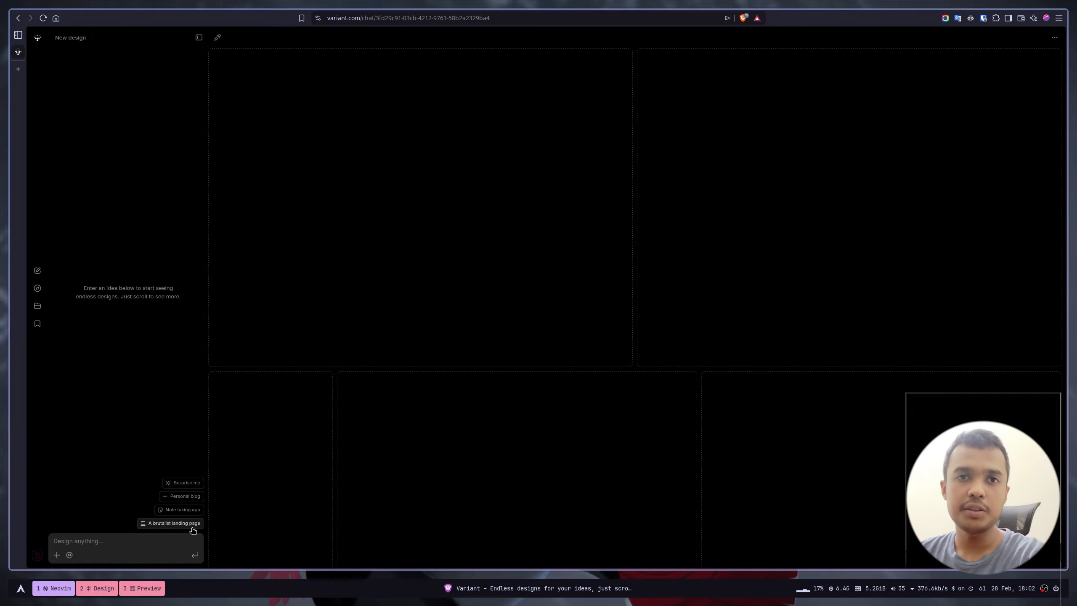
Inspect the prompt box's design reference search and its options for attaching files or importing a URL
click(71, 555)
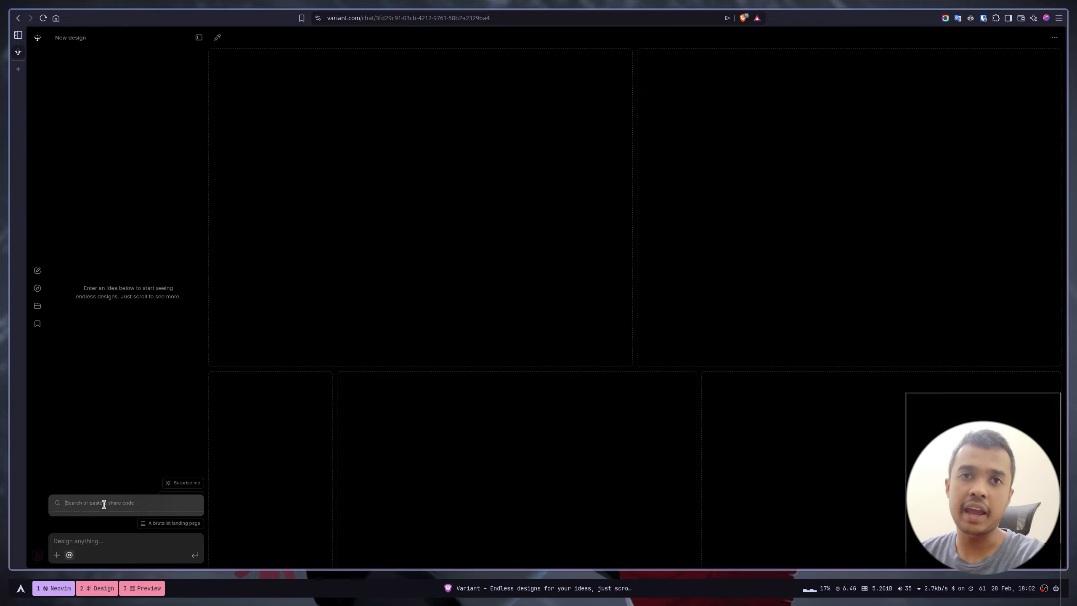
click(103, 539)
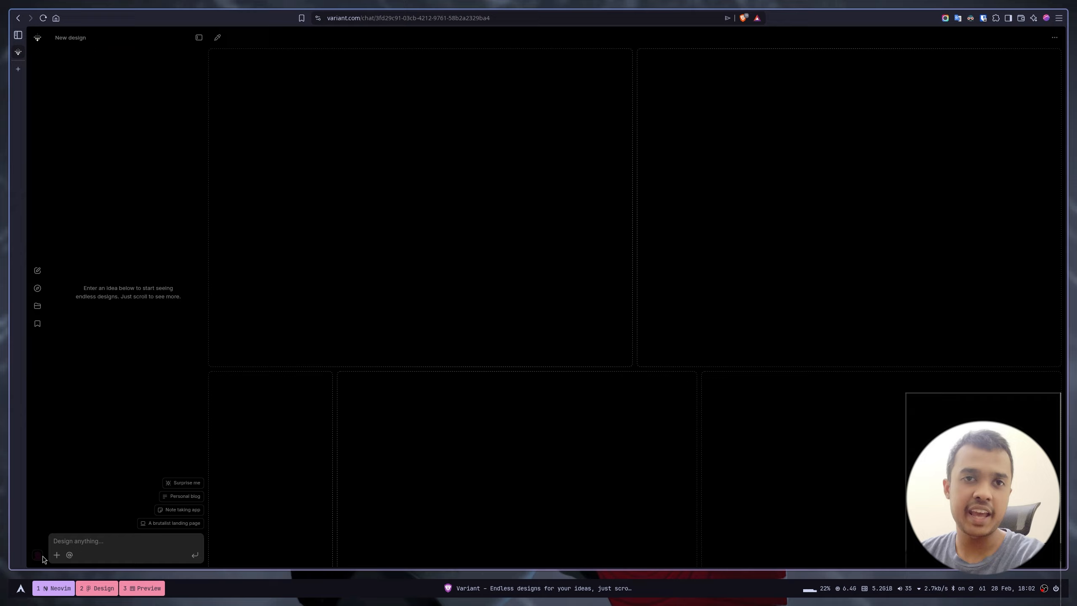
click(58, 556)
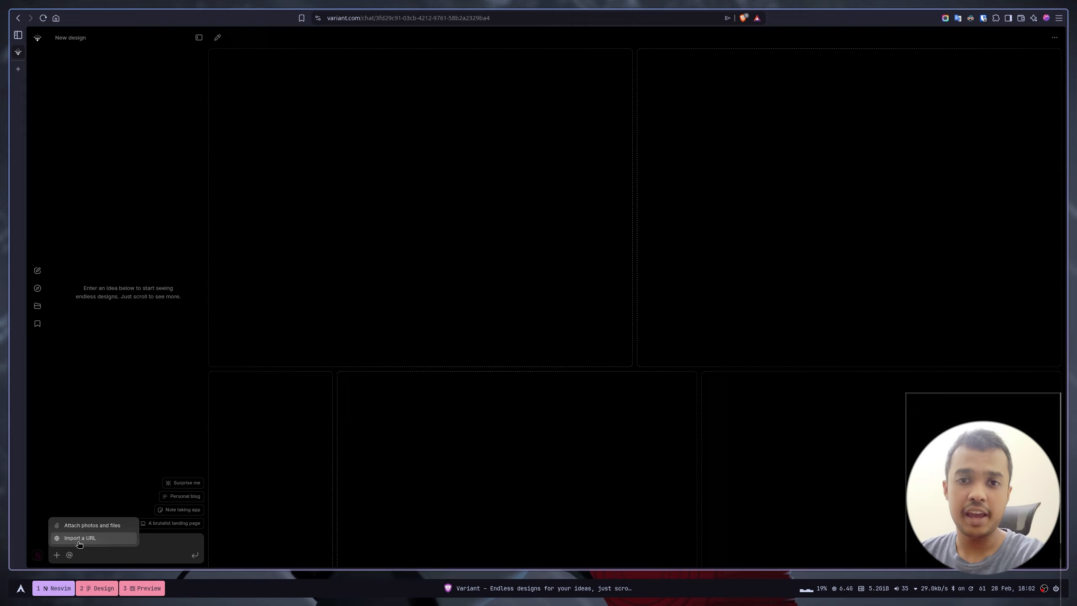
click(320, 429)
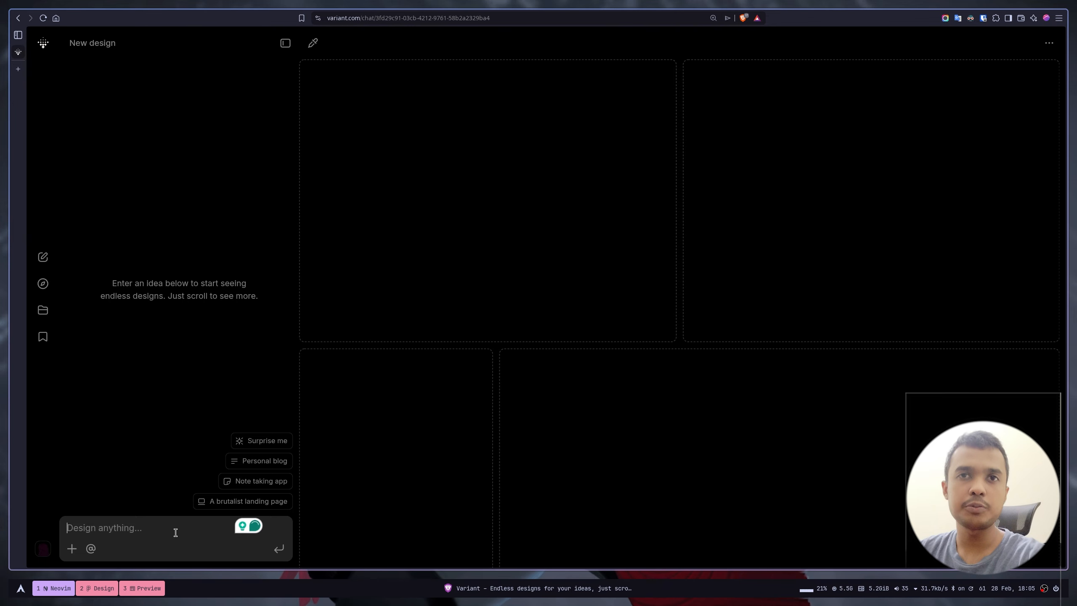
Generate a 3-column news feed inspired by Instagram and Facebook: options left, posts with user stories above in the middle, suggested users right
text(A social media app inspired by Instagram & facebook. Build me the news feed page with 3 column layout. The middle column should have posts, and the top should have user stories. The left column should have many buttons and options, and the right column should have suggested users)
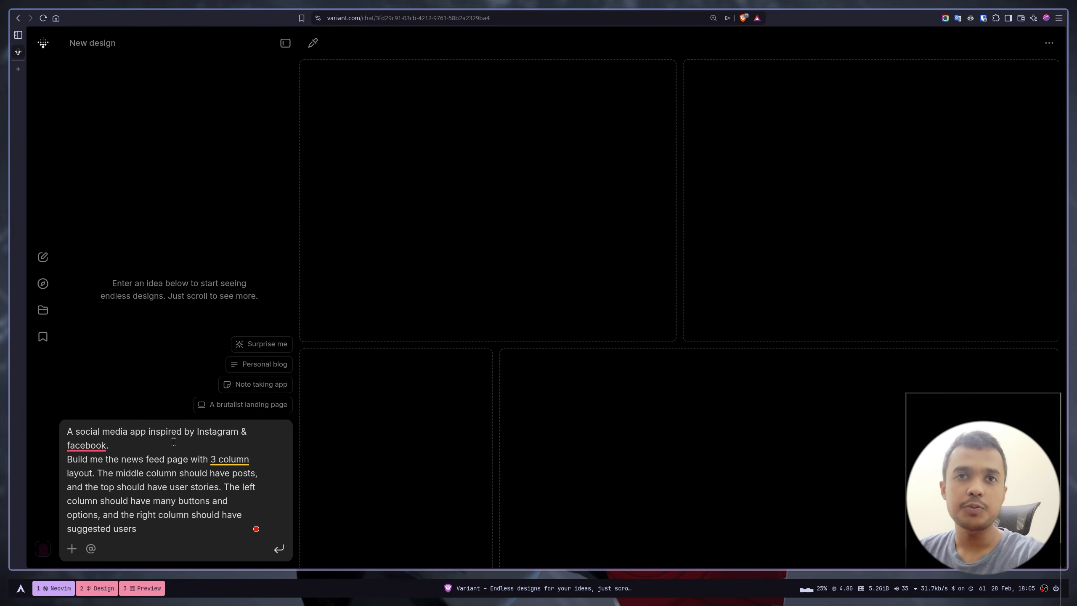
drag(100, 438, 70, 431)
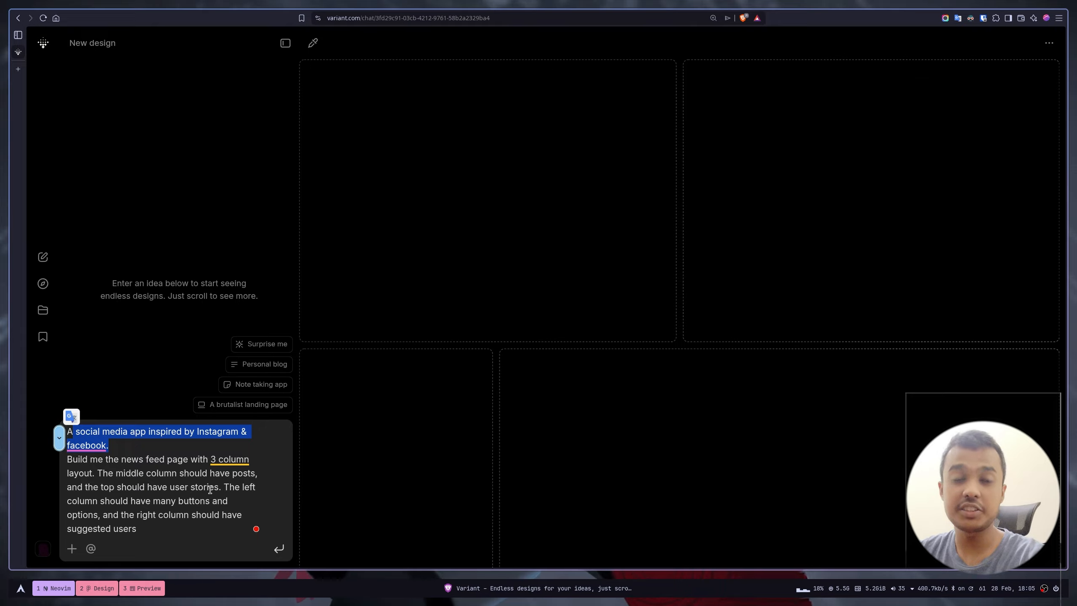
click(147, 529)
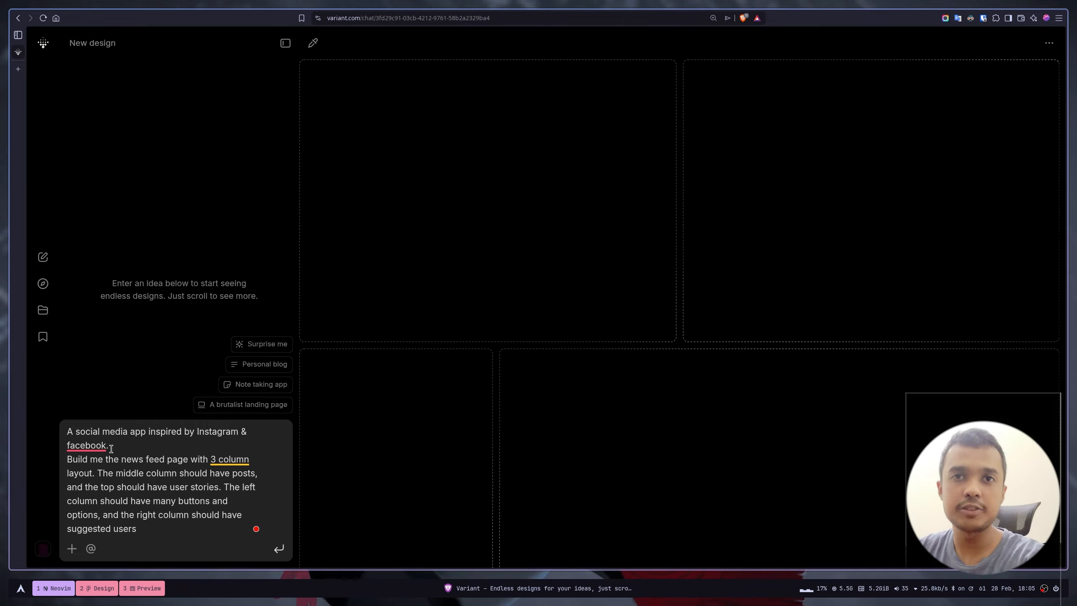
click(278, 548)
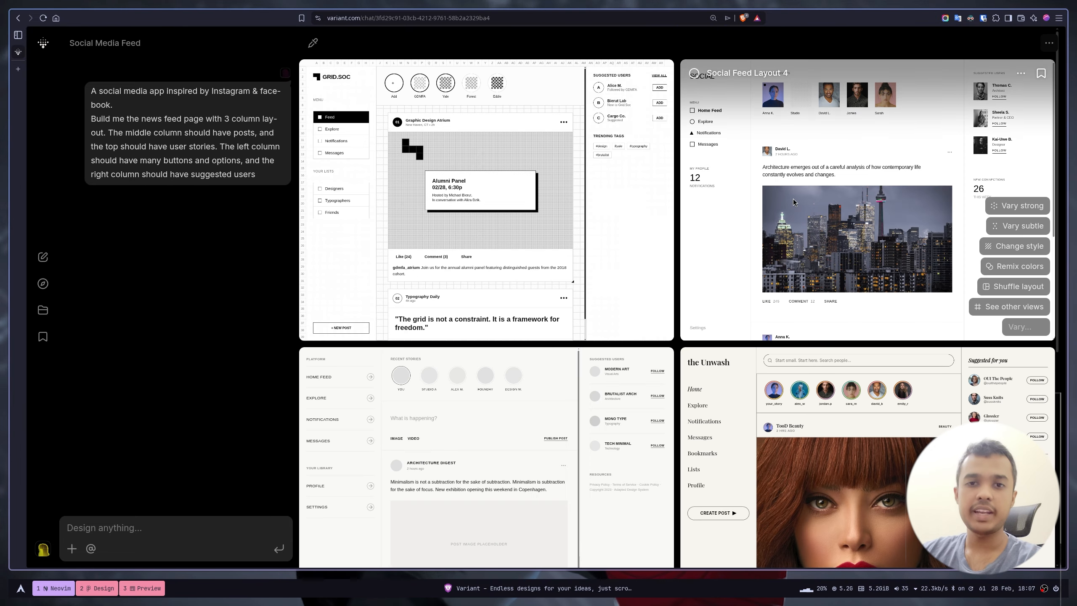
Review the generated feed layouts, view Social Feed Layout 3 in full size and return to the overview
scroll(639, 276, down, 5)
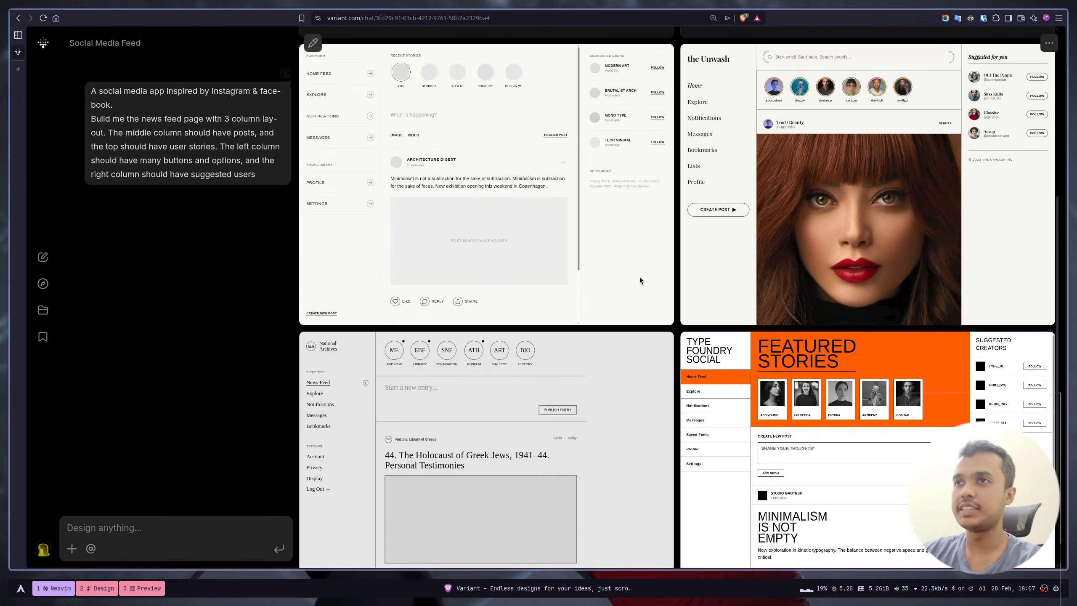
scroll(639, 276, up, 5)
scroll(730, 387, down, 4)
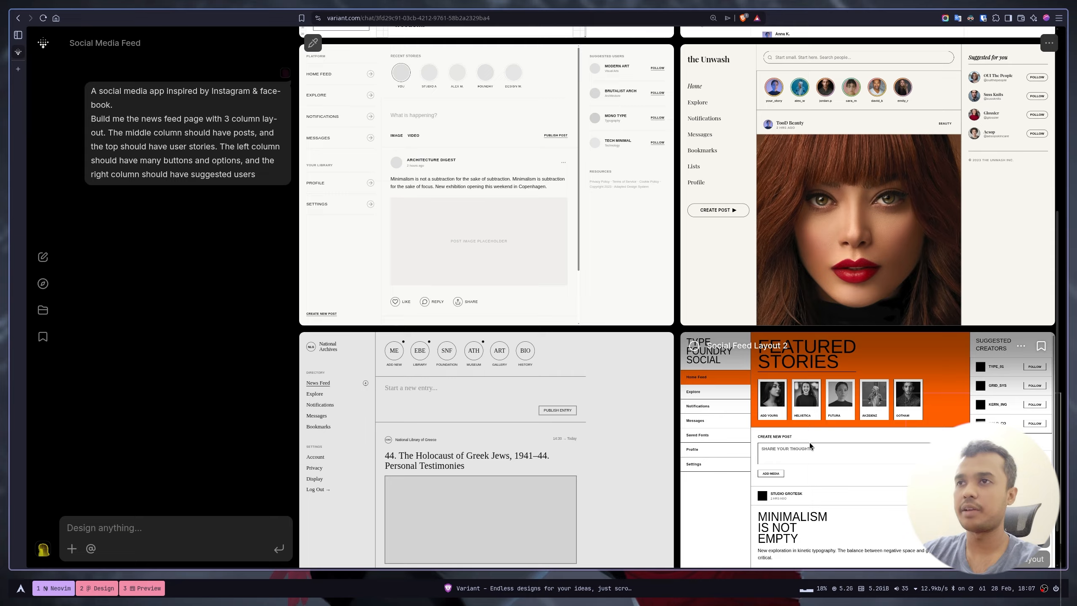
scroll(837, 442, down, 1)
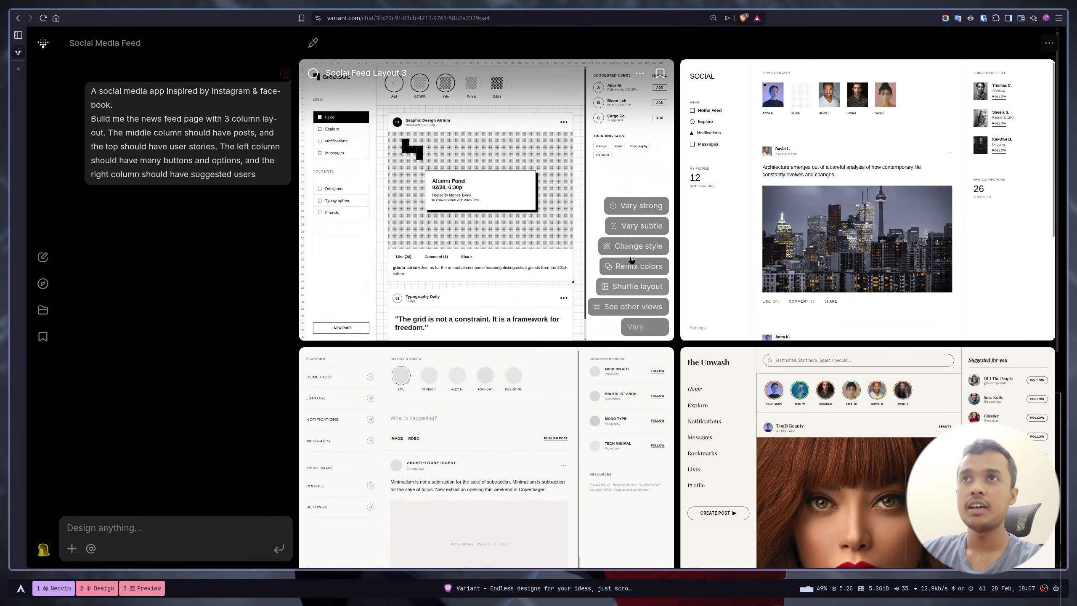
click(487, 252)
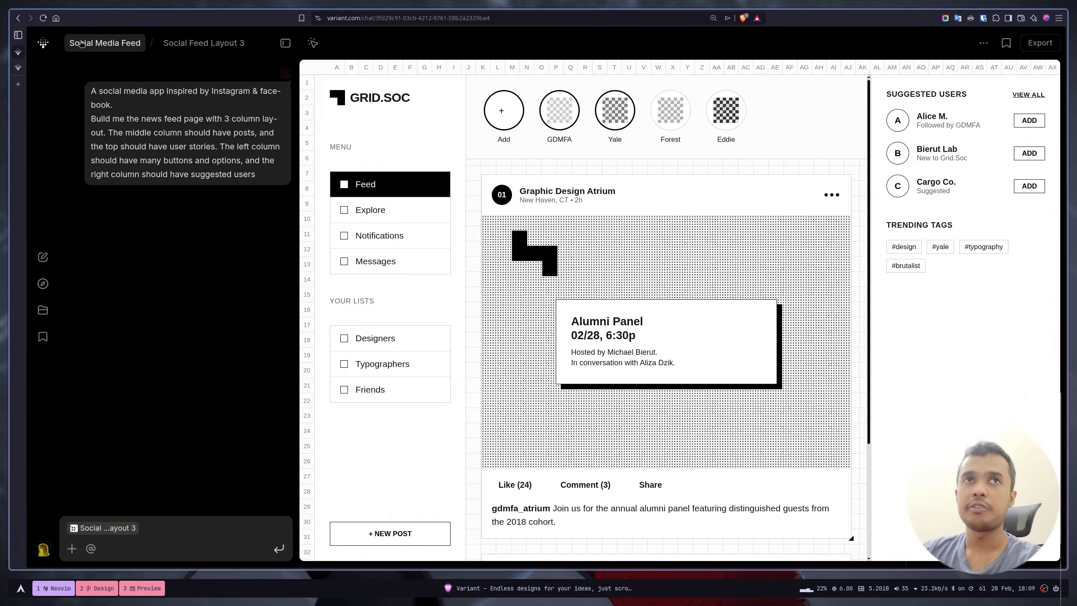
click(105, 42)
Open Social Feed Layout 3 in a new tab, look through its feed and close the tab
click(639, 73)
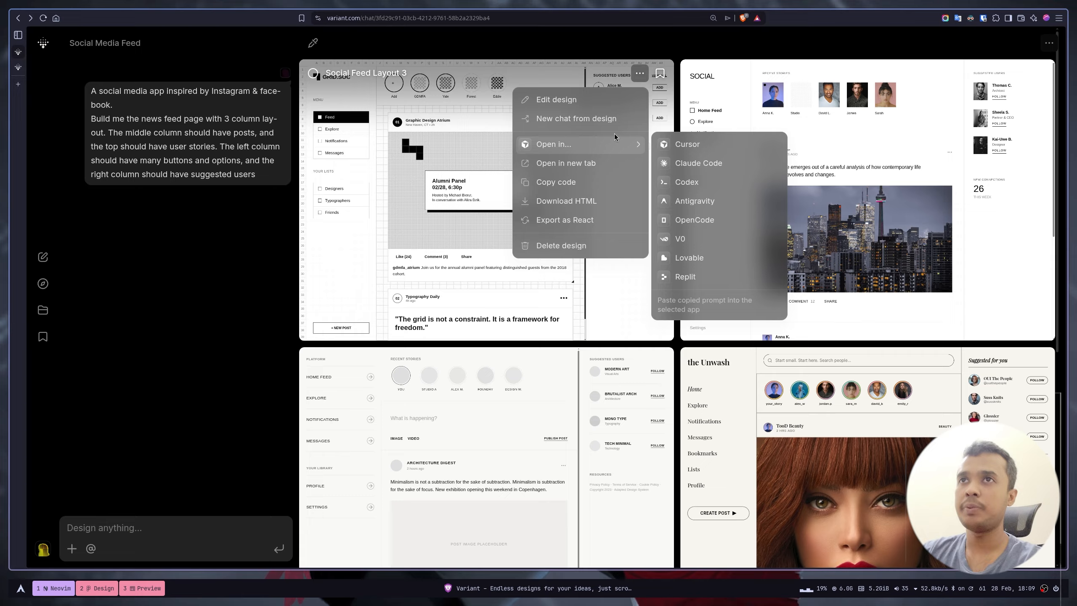
click(551, 162)
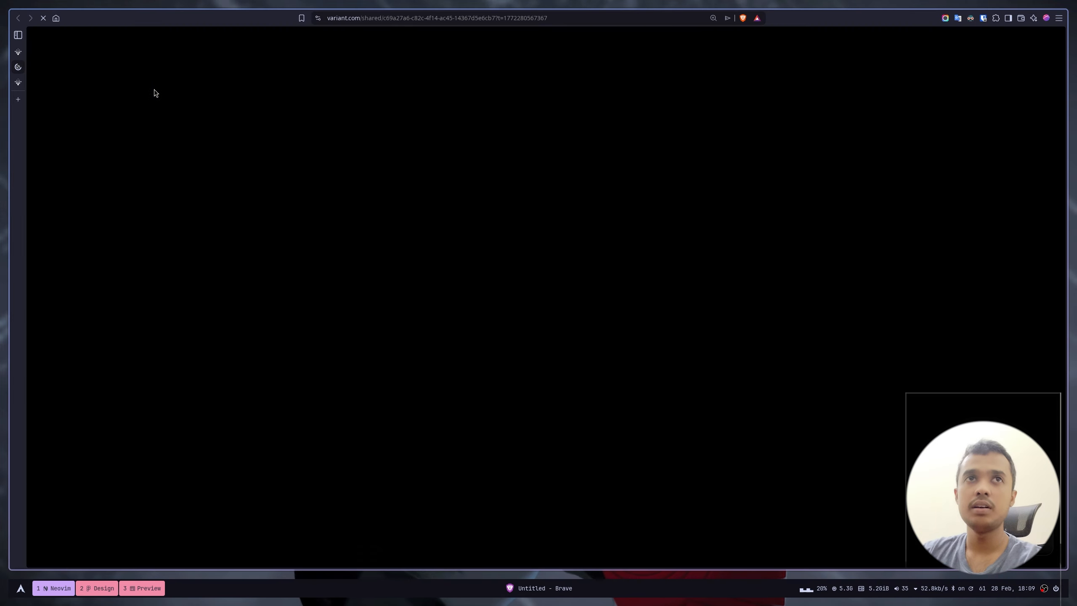
scroll(636, 263, down, 4)
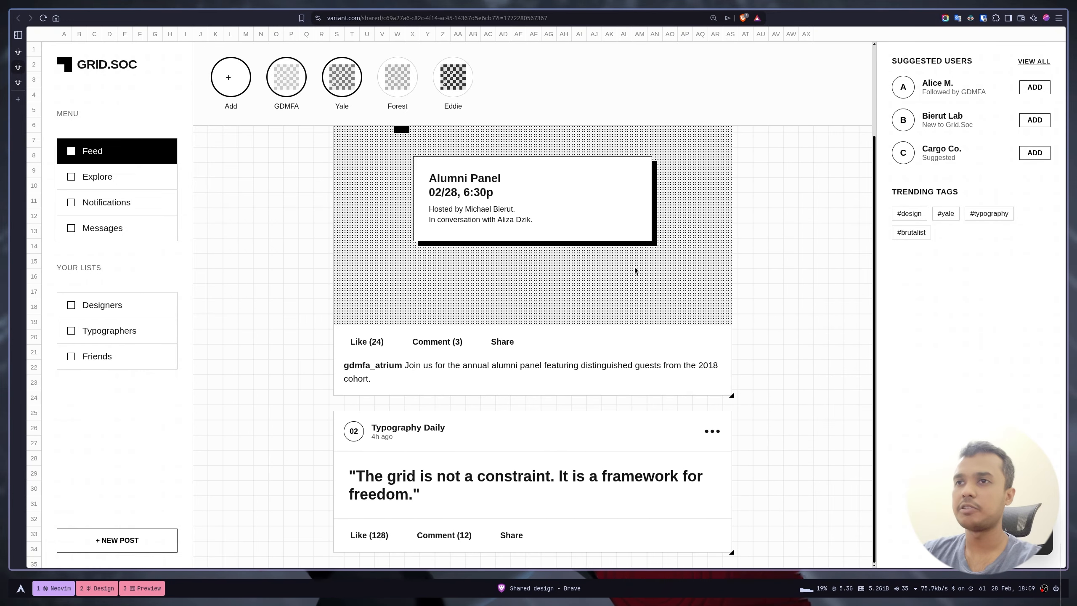
scroll(634, 267, up, 4)
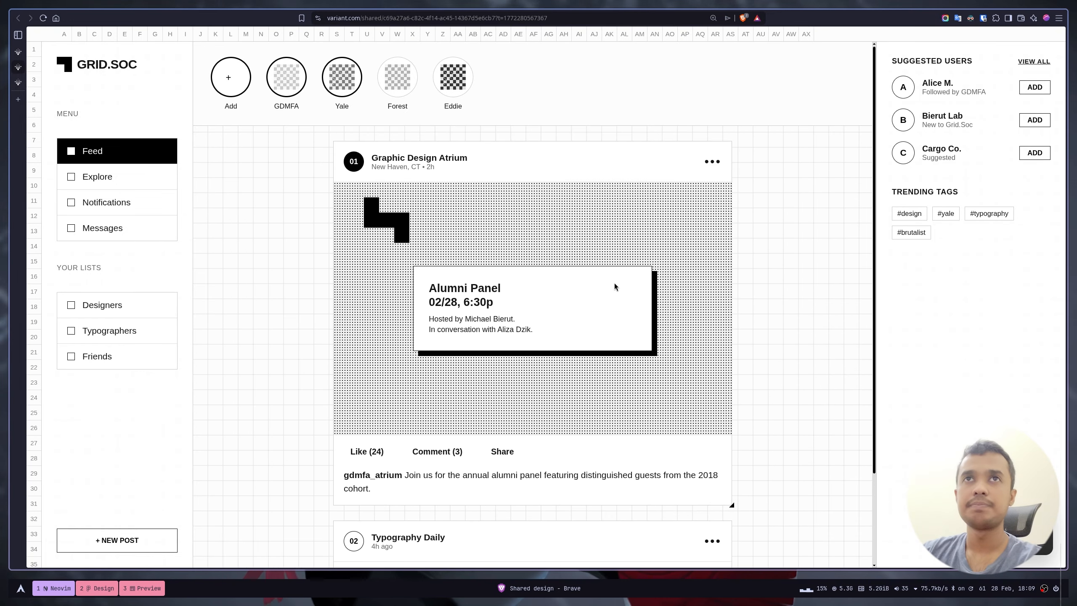
key(ctrl+w)
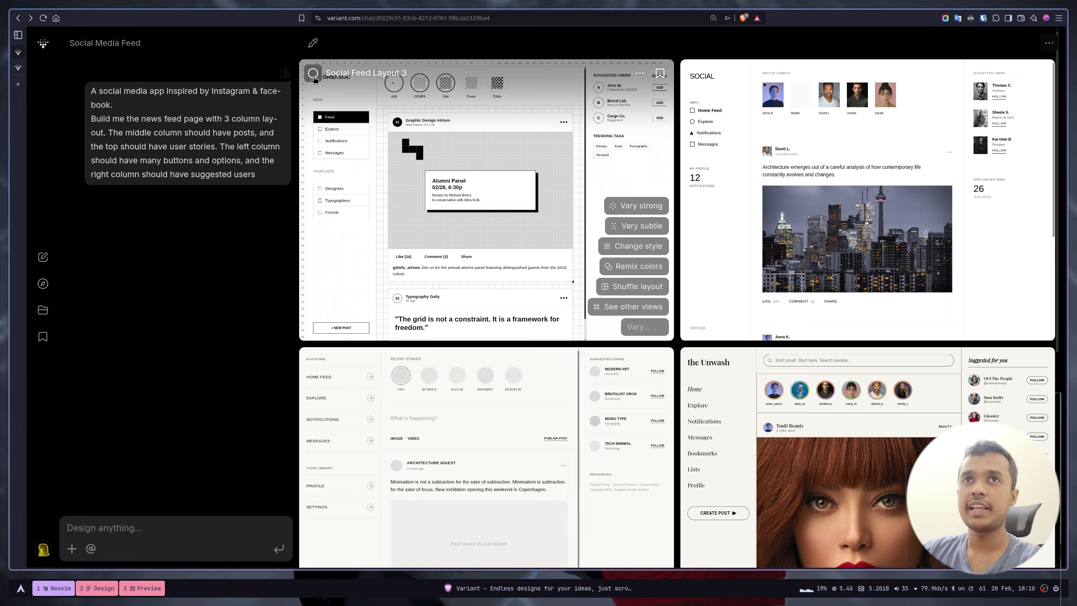
Select Social Feed Layout 3 as the prompt's reference and view its options for export and opening in other apps
click(314, 75)
click(640, 74)
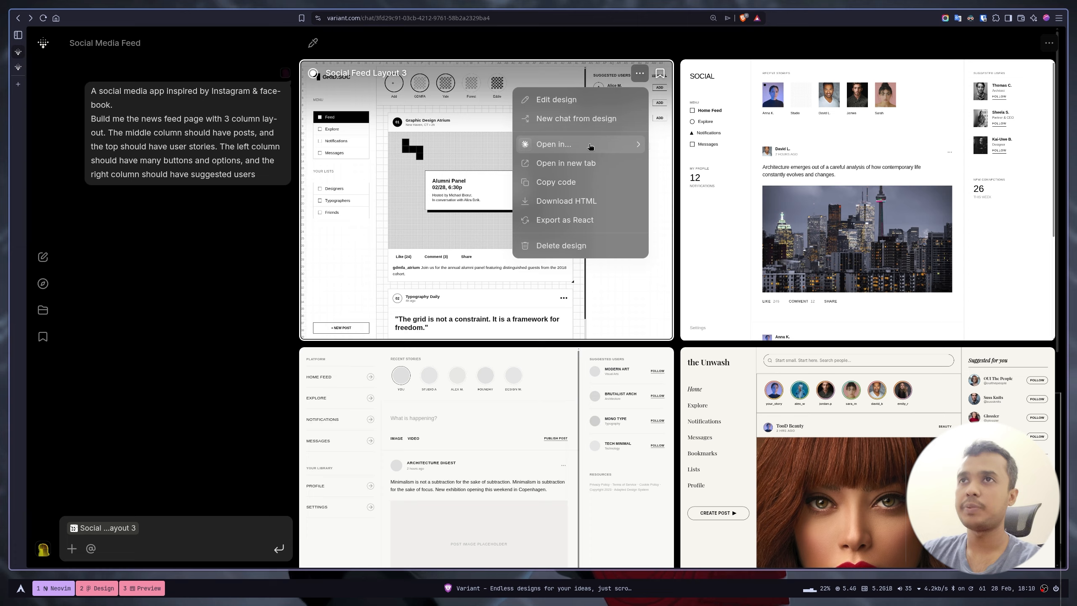
mouse_move(591, 145)
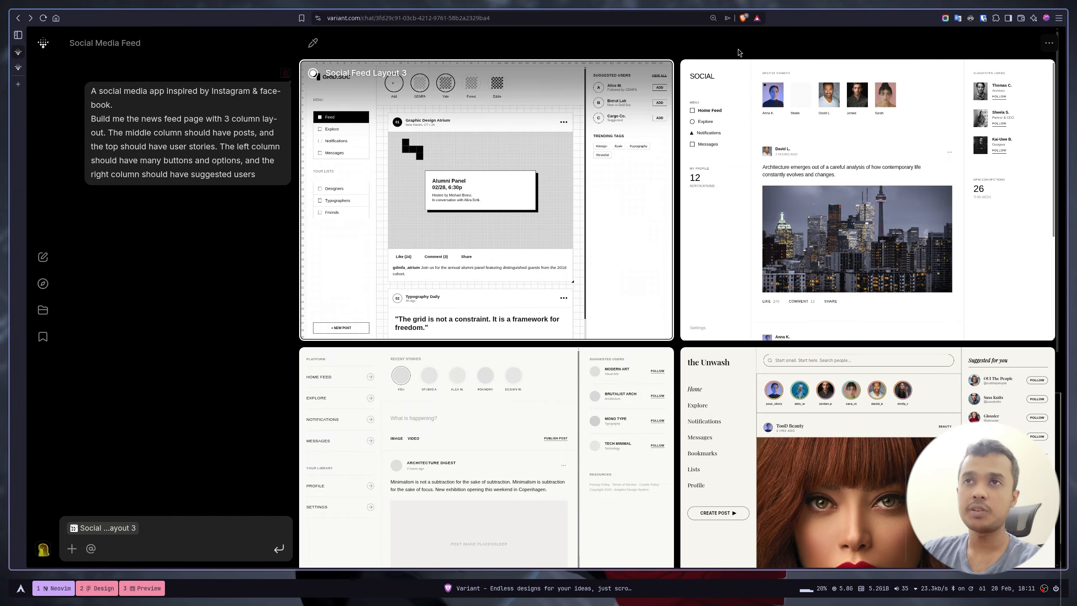
Examine the remaining generated feed layouts, including the orange Featured Stories and the grey National Archives designs
scroll(599, 262, down, 8)
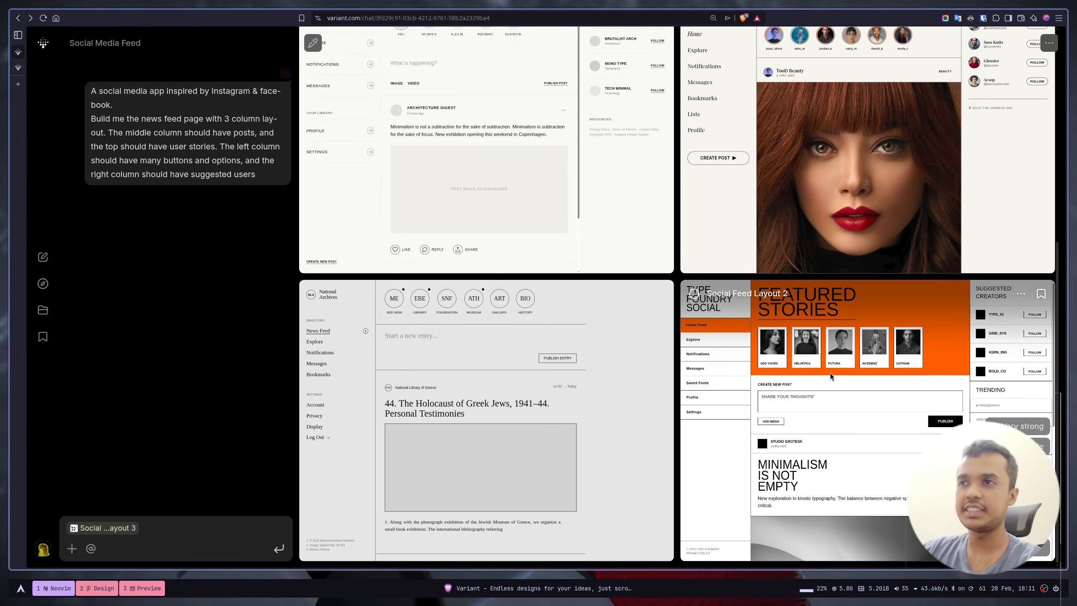
scroll(829, 372, down, 2)
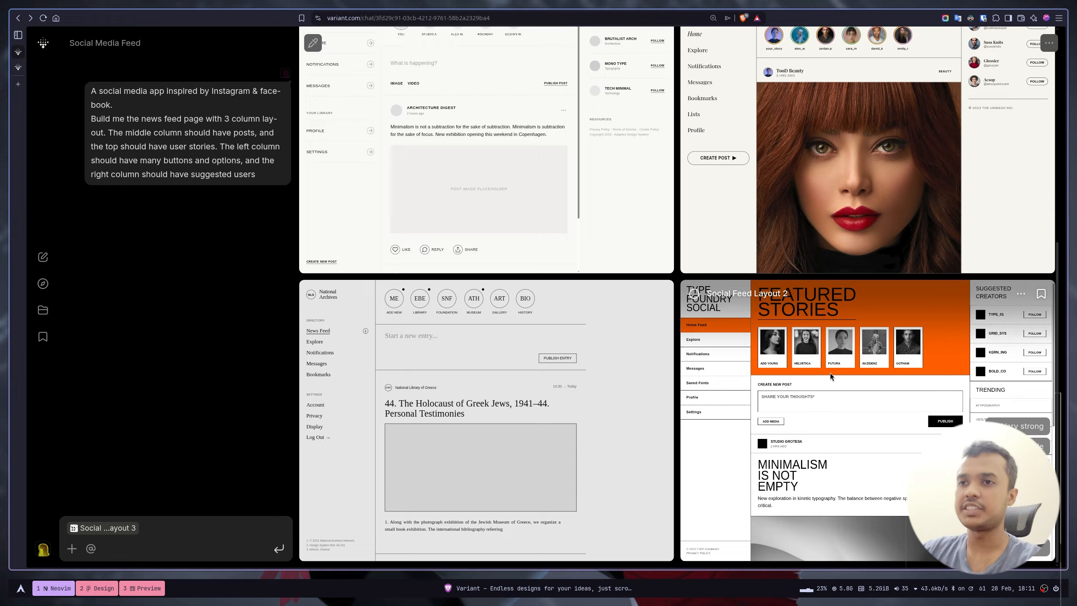
scroll(818, 351, up, 2)
scroll(819, 351, down, 1)
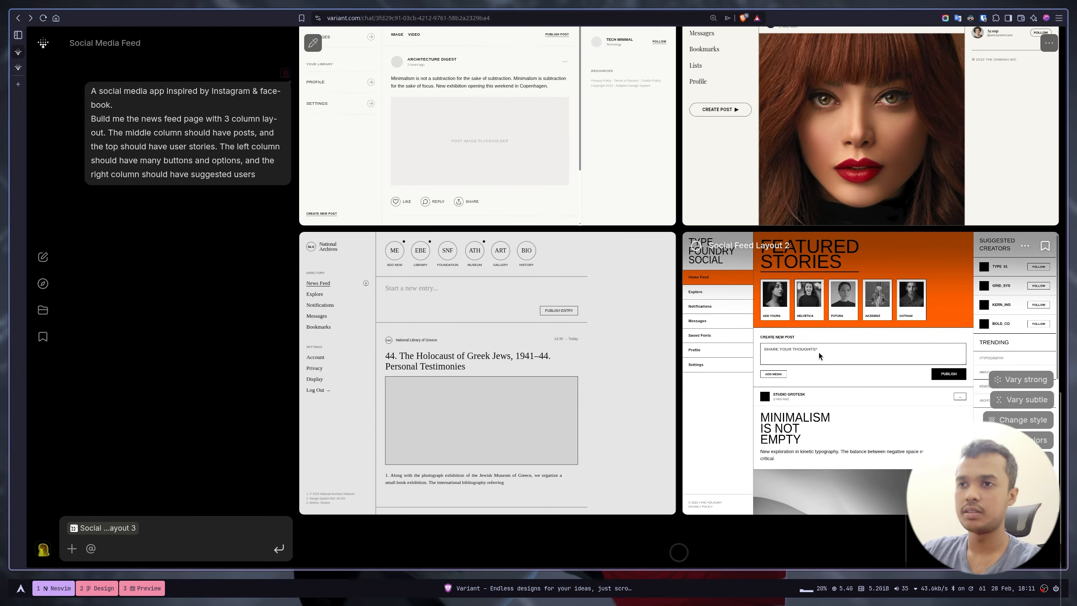
scroll(818, 351, up, 1)
scroll(818, 352, down, 2)
scroll(818, 352, up, 2)
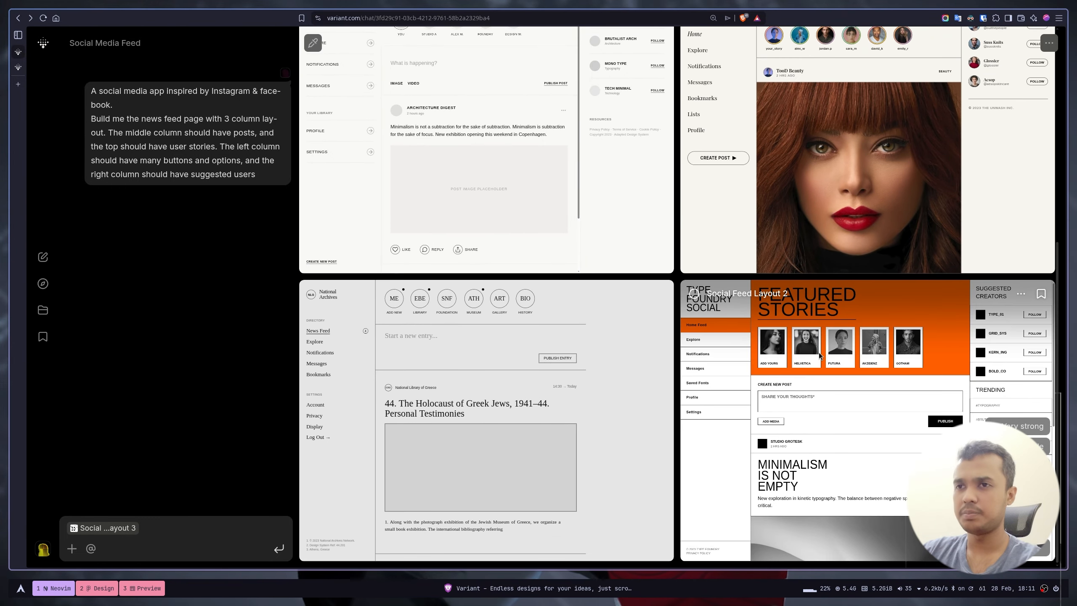
scroll(818, 351, down, 2)
scroll(819, 352, up, 2)
mouse_move(643, 408)
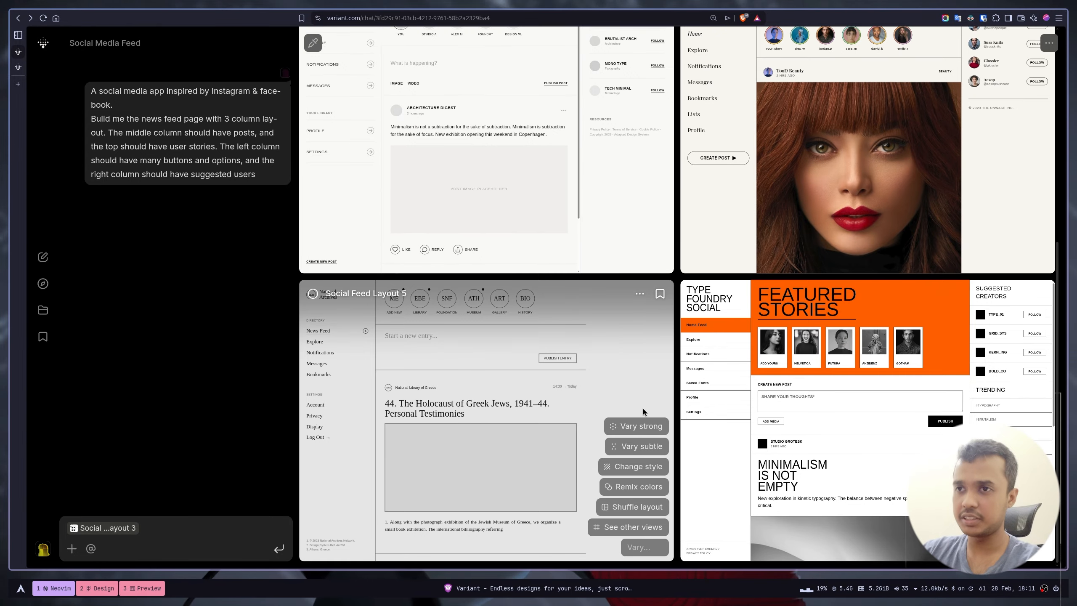
Compare the six generated social feed layouts and look over the variation options offered on their cards
scroll(642, 408, down, 1)
scroll(643, 409, up, 1)
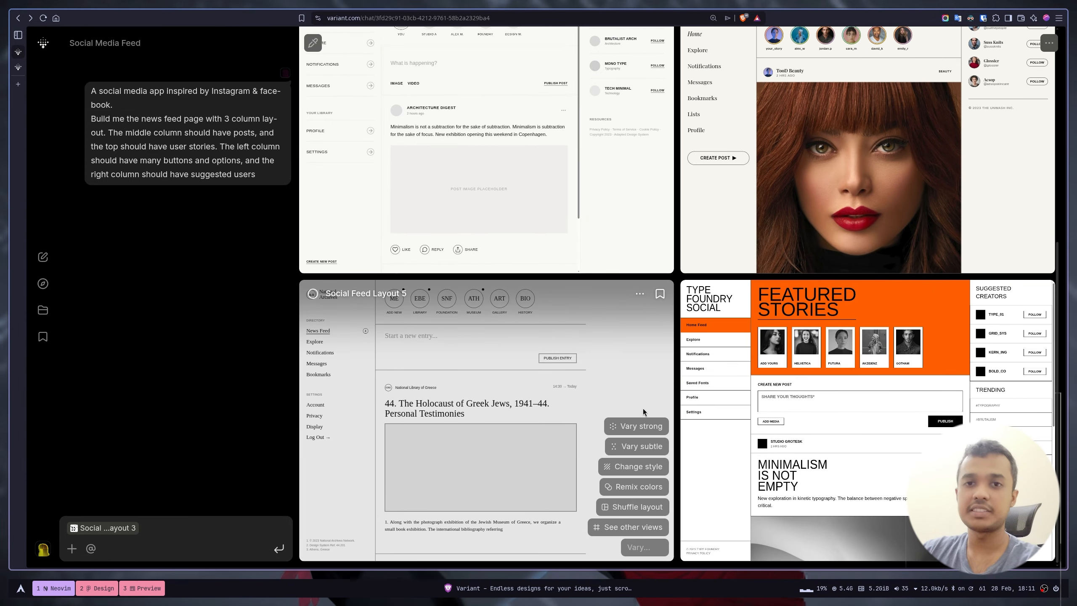
scroll(643, 408, up, 5)
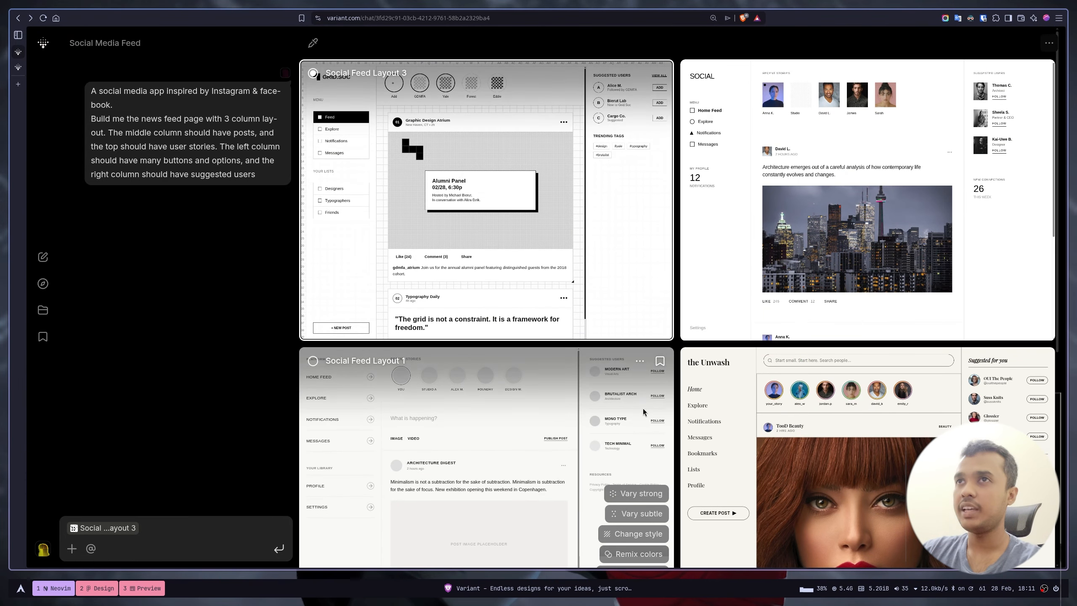
mouse_move(642, 326)
scroll(643, 288, down, 5)
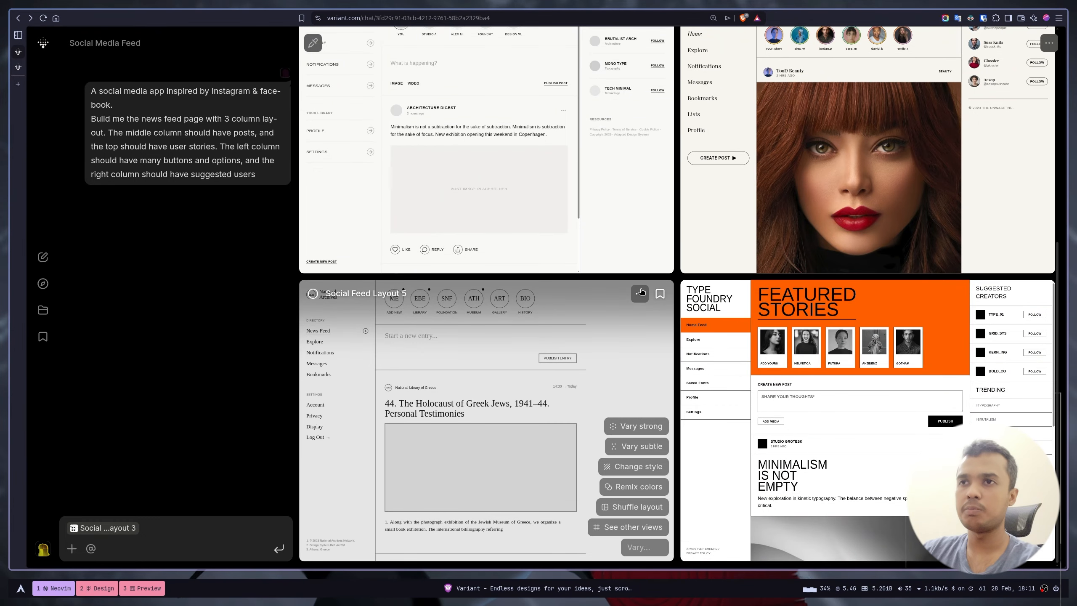
scroll(580, 492, down, 2)
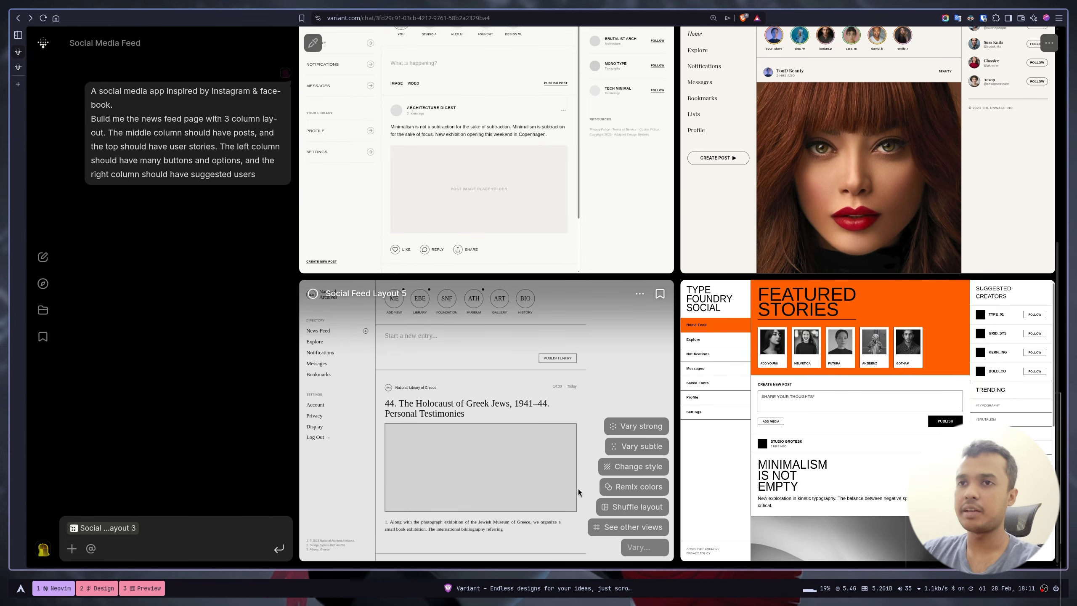
scroll(578, 489, down, 2)
scroll(578, 488, down, 2)
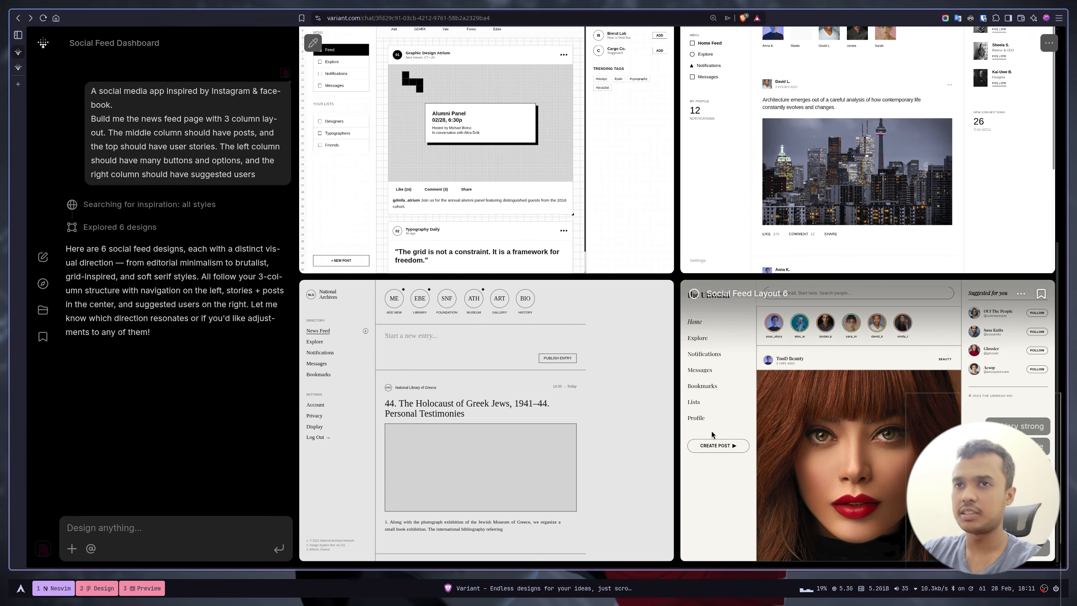
scroll(502, 410, up, 5)
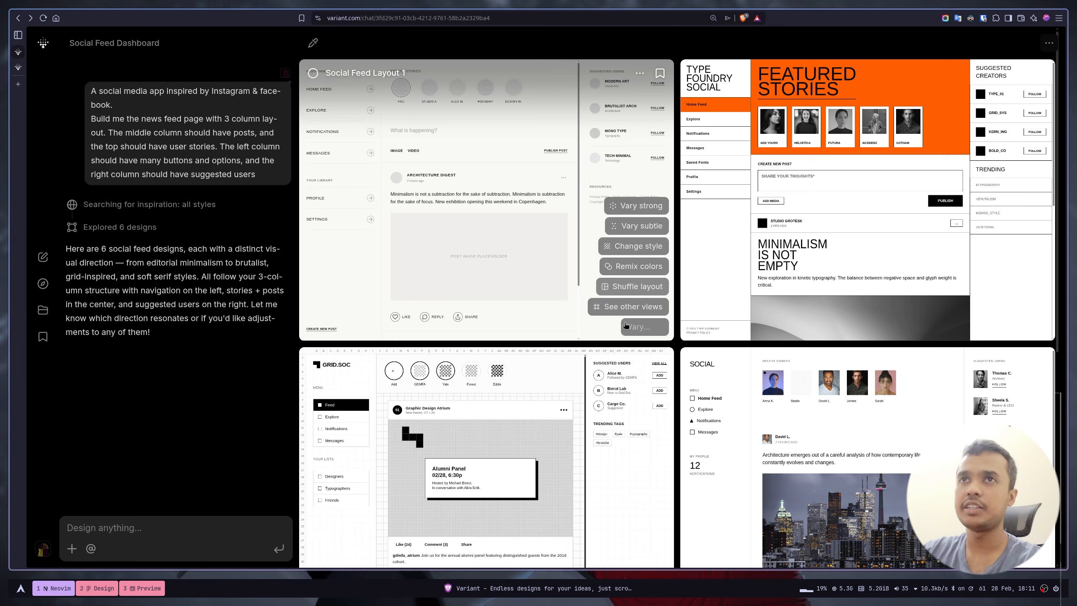
scroll(643, 215, down, 5)
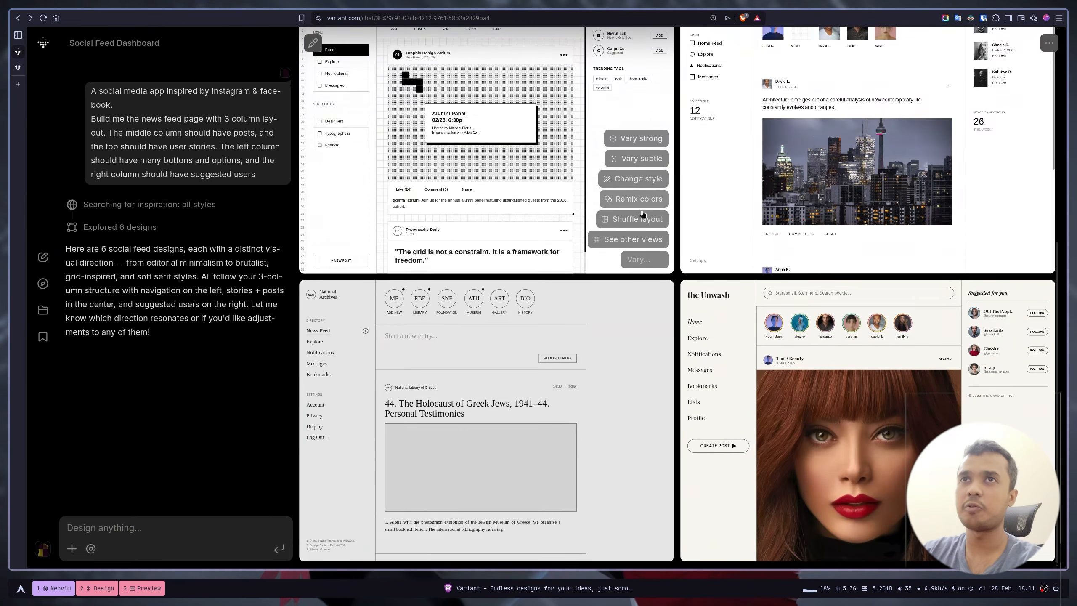
scroll(642, 213, up, 5)
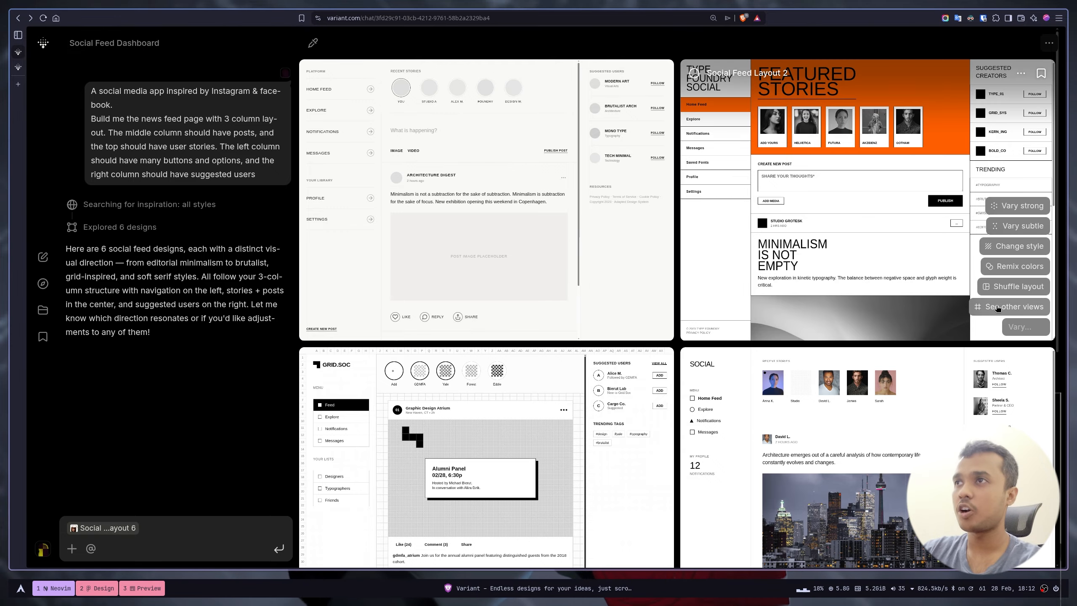
scroll(911, 403, down, 8)
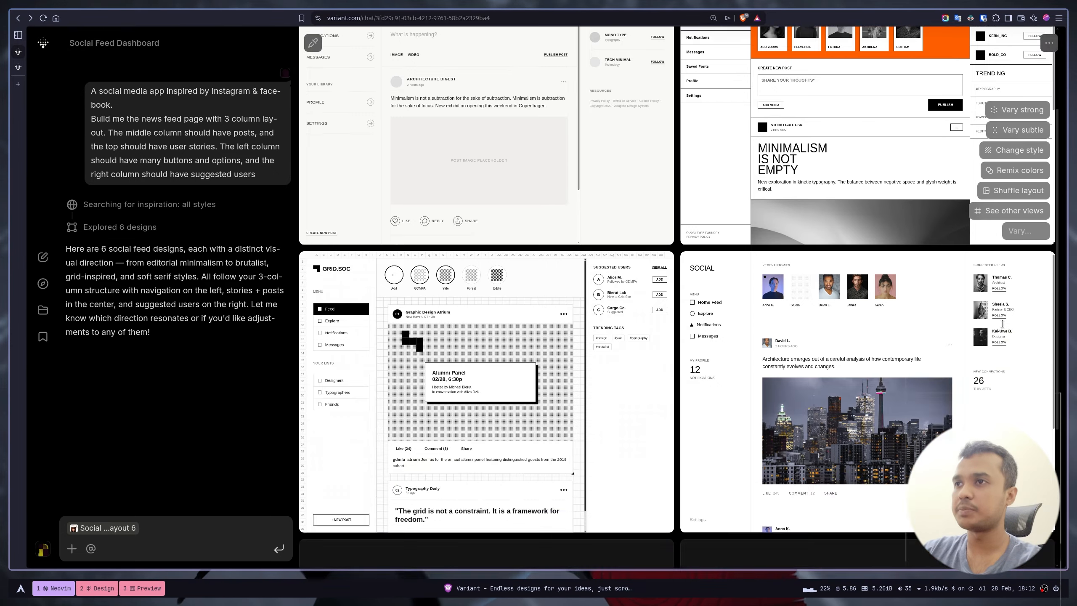
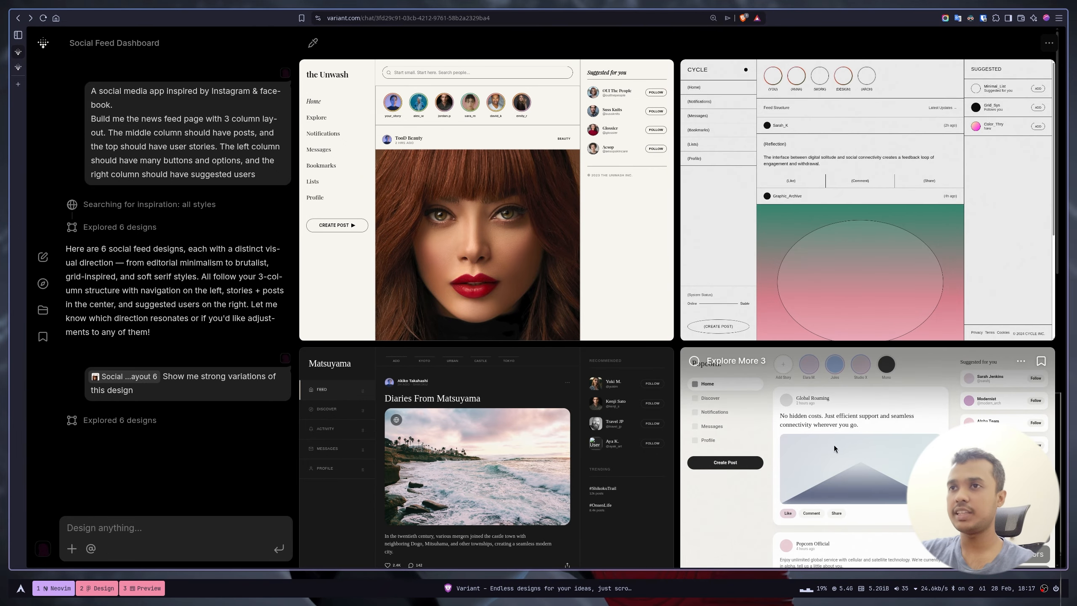
Review the strong variations of Social Feed Layout 6, including the Zine Feed, MicroSpace and Cultura designs
scroll(834, 420, down, 10)
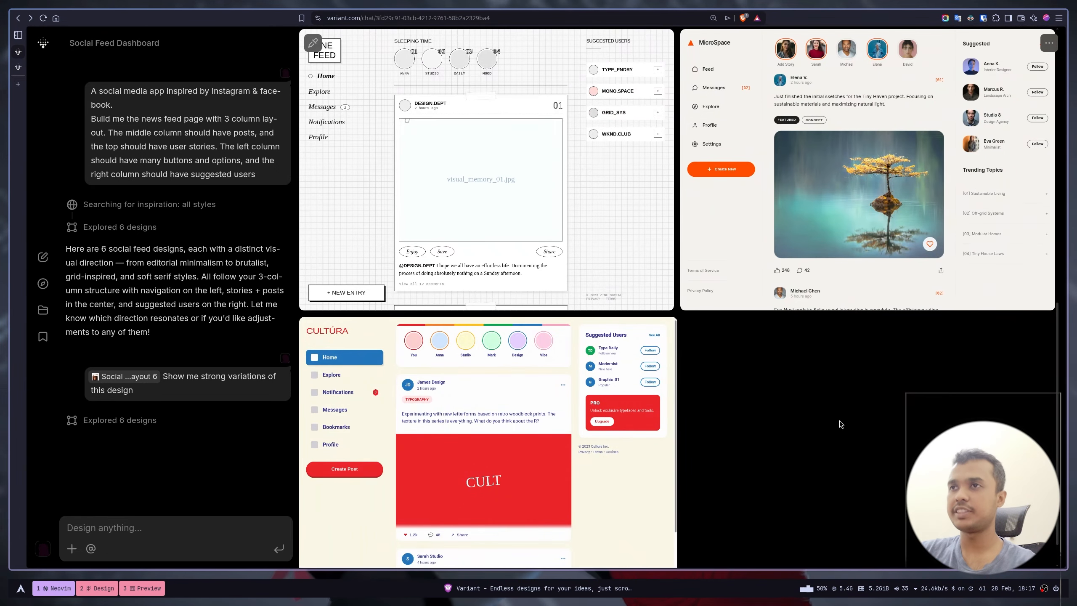
mouse_move(740, 90)
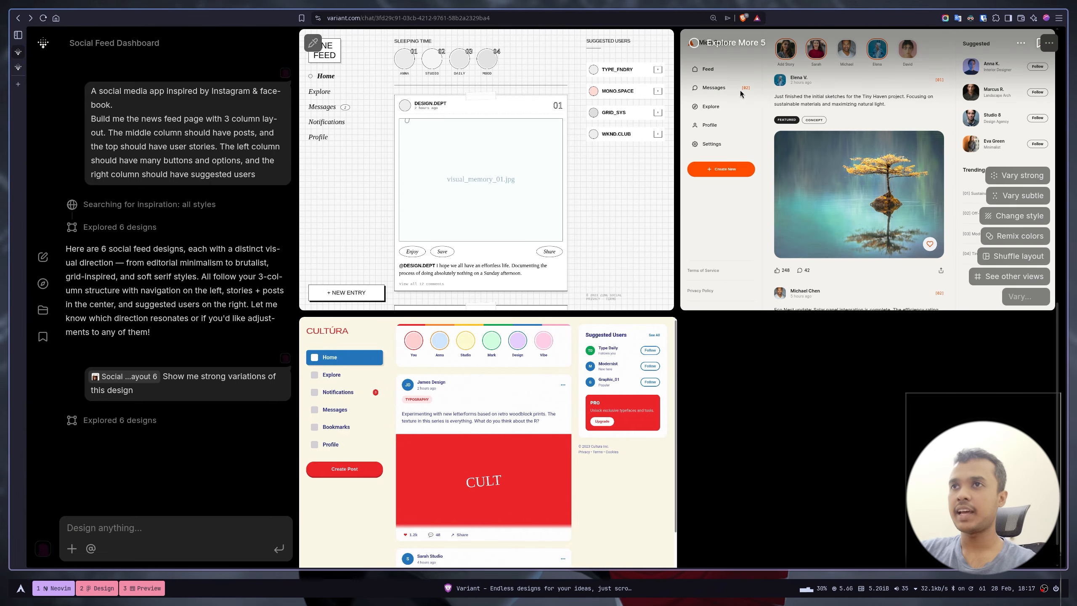
scroll(794, 231, up, 4)
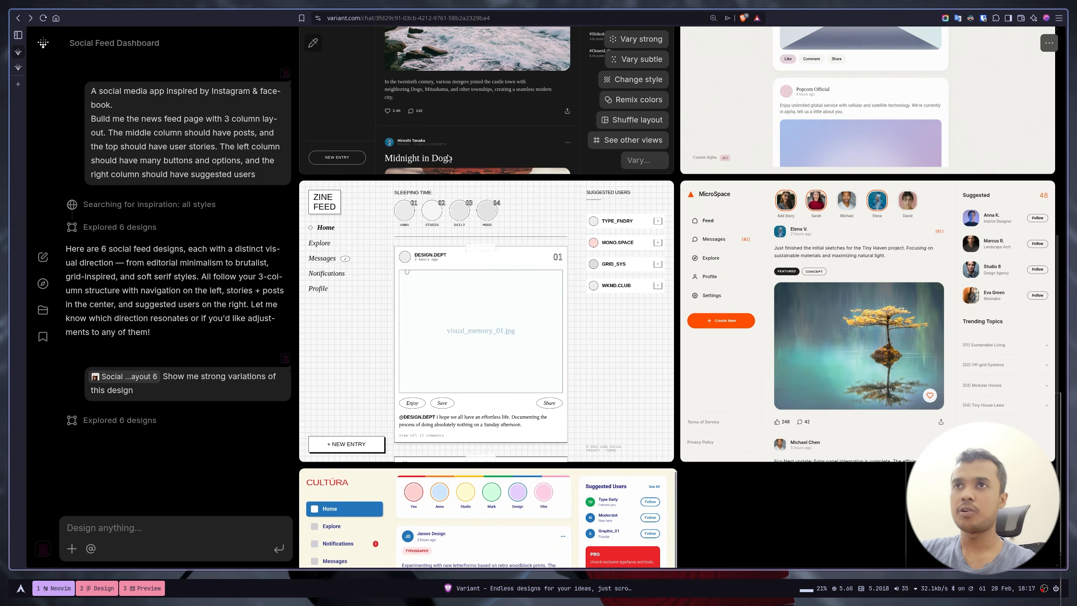
Delete Social Feed Layout 6 and the designs Explore More 1, 2, 3, 4 and 6, keeping only Explore More 5
mouse_move(605, 271)
click(312, 482)
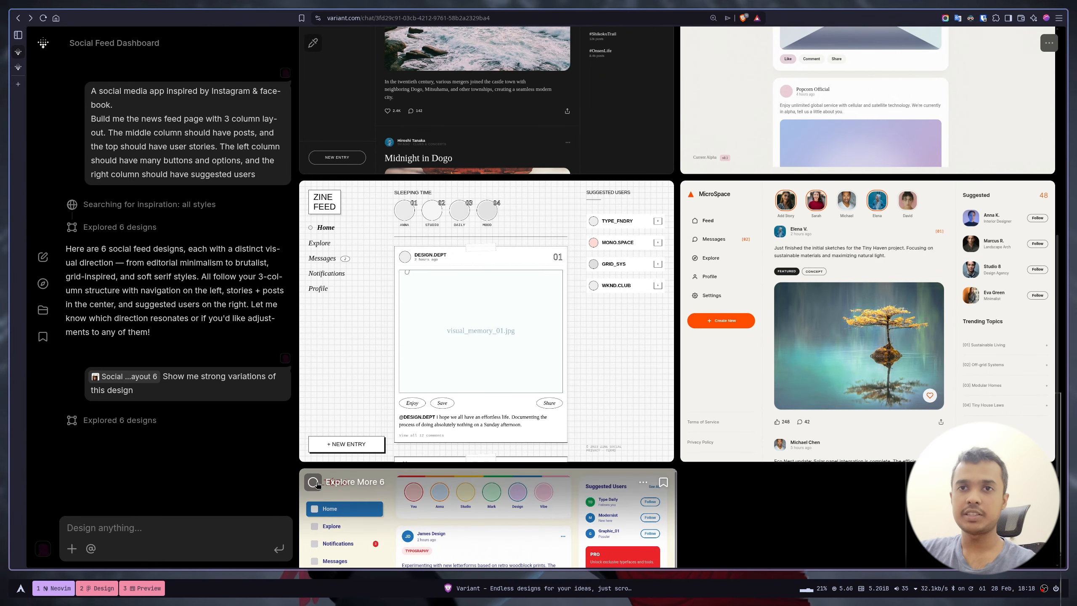
click(330, 199)
scroll(331, 373, up, 5)
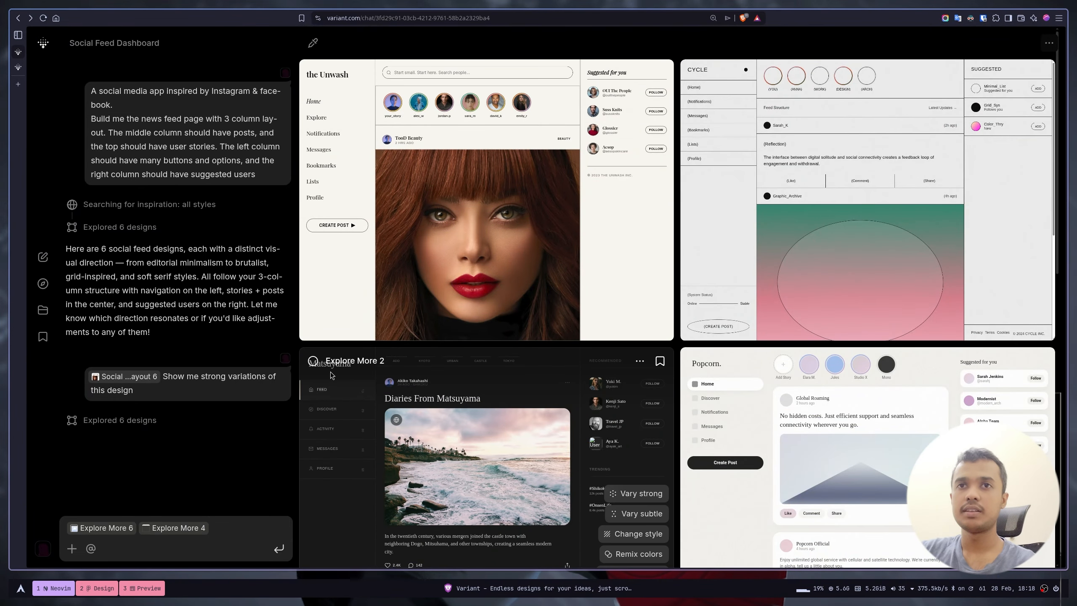
click(313, 361)
click(693, 360)
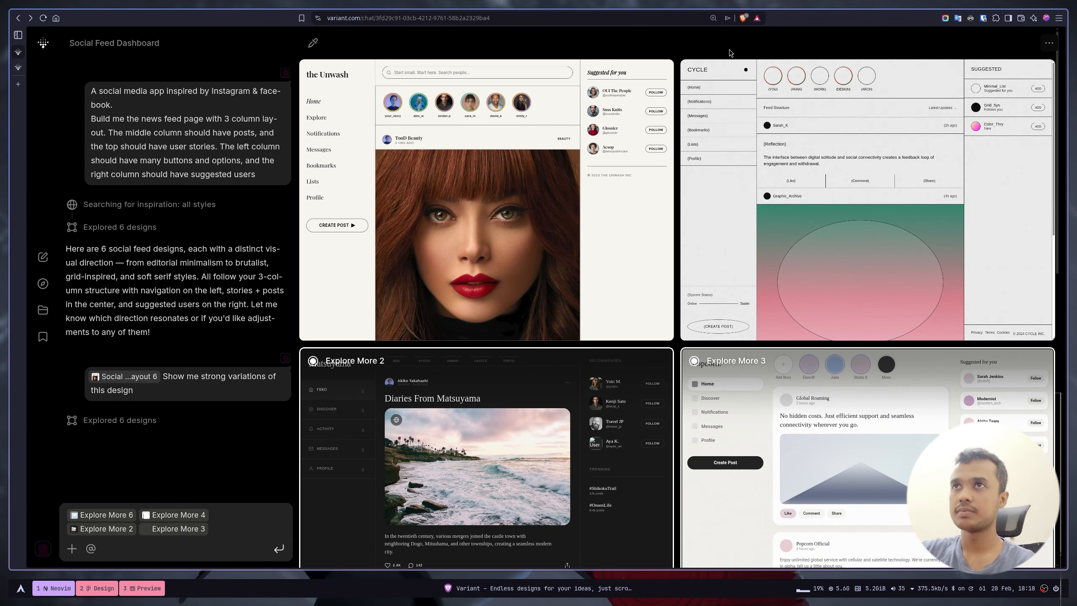
click(695, 73)
click(322, 74)
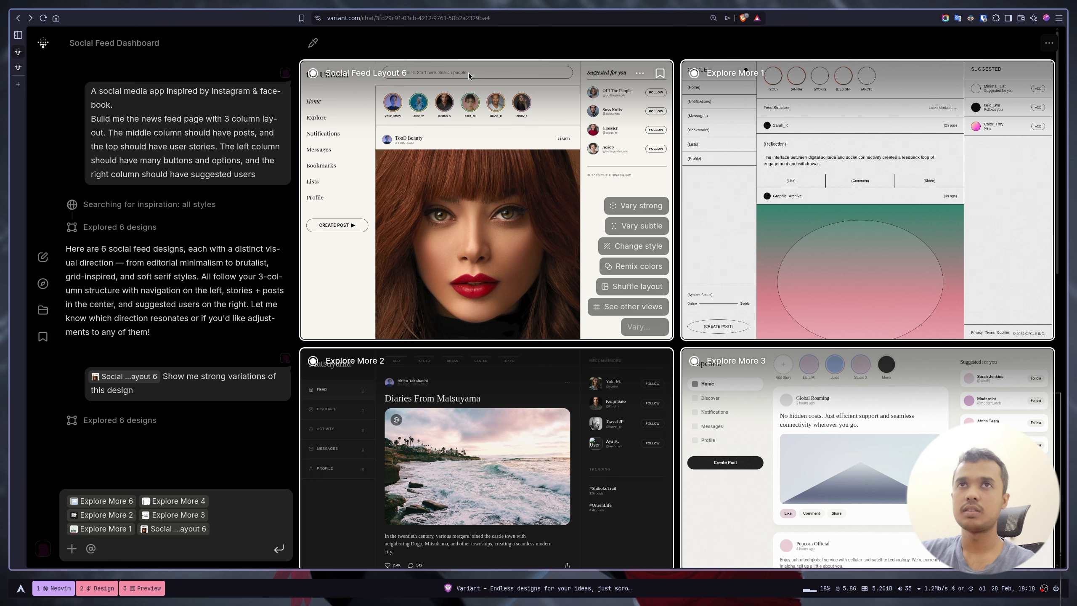
click(641, 75)
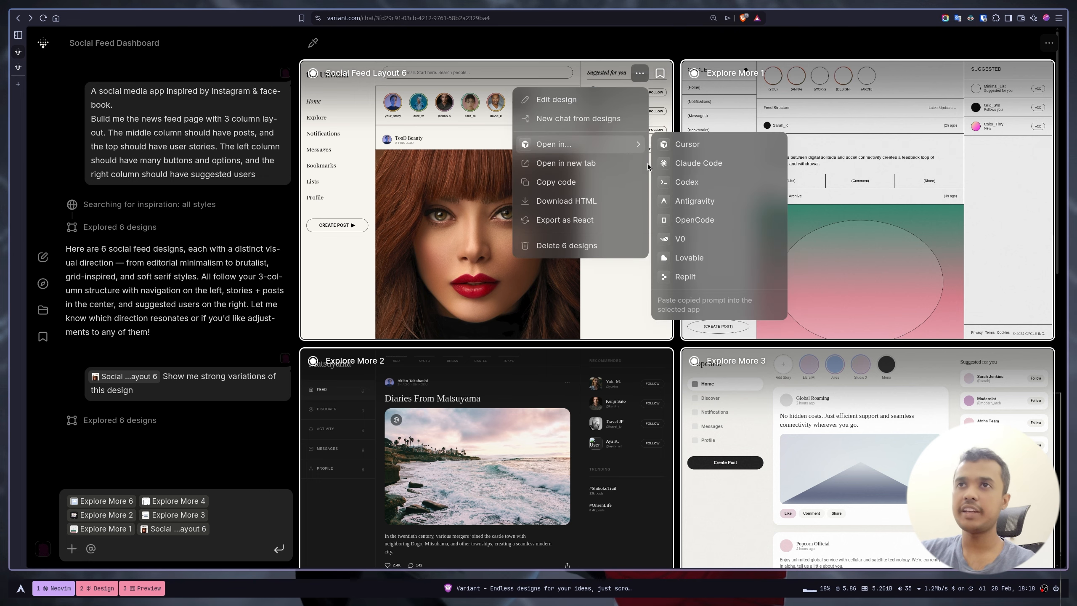
click(567, 245)
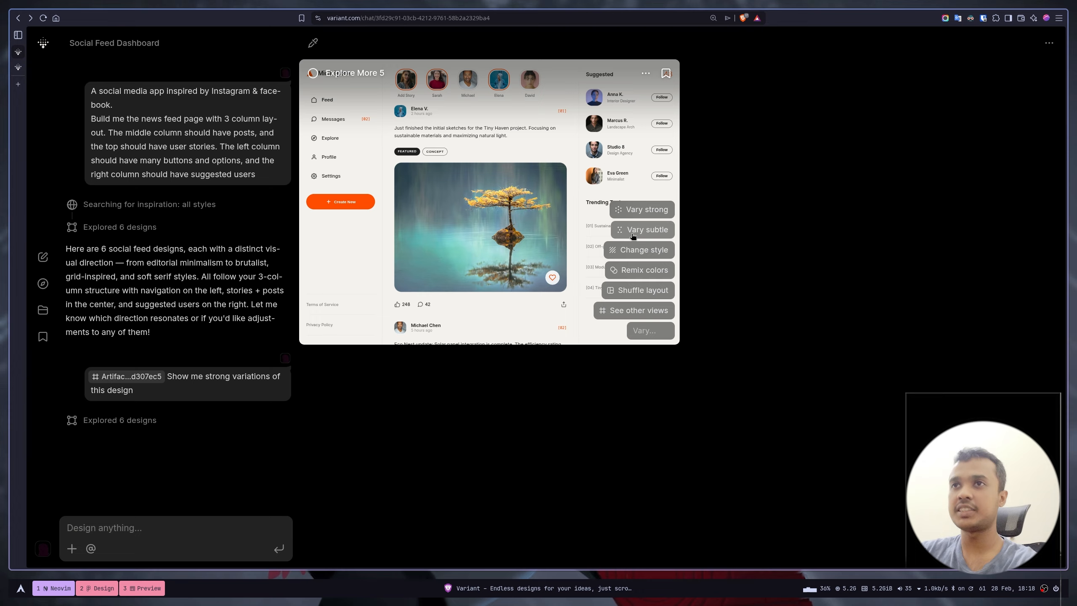
Generate subtle variations of Explore More 5 and look through the resulting designs
click(633, 234)
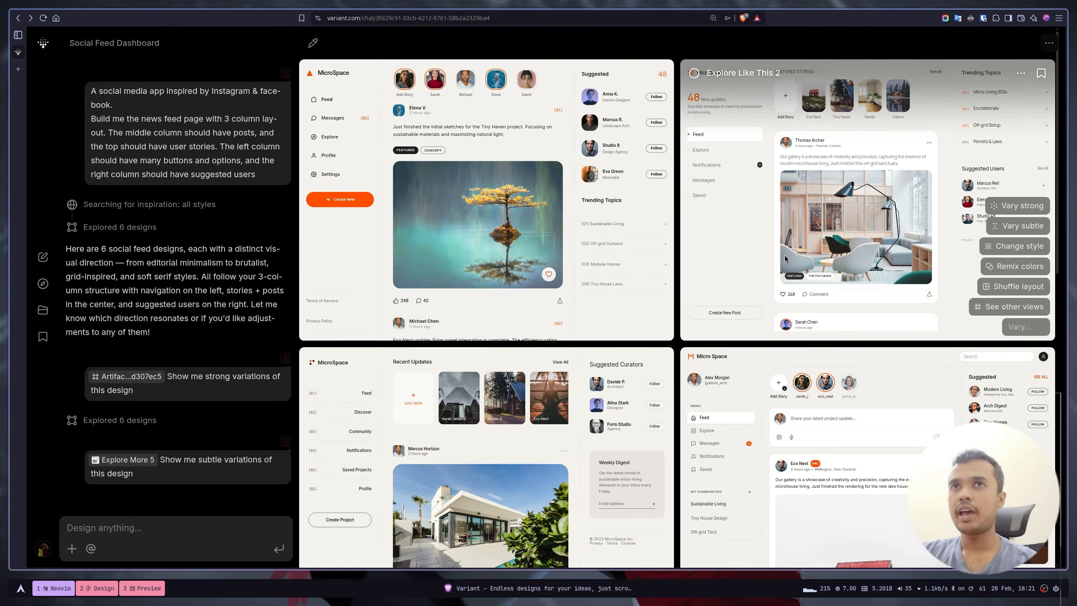
scroll(778, 329, down, 3)
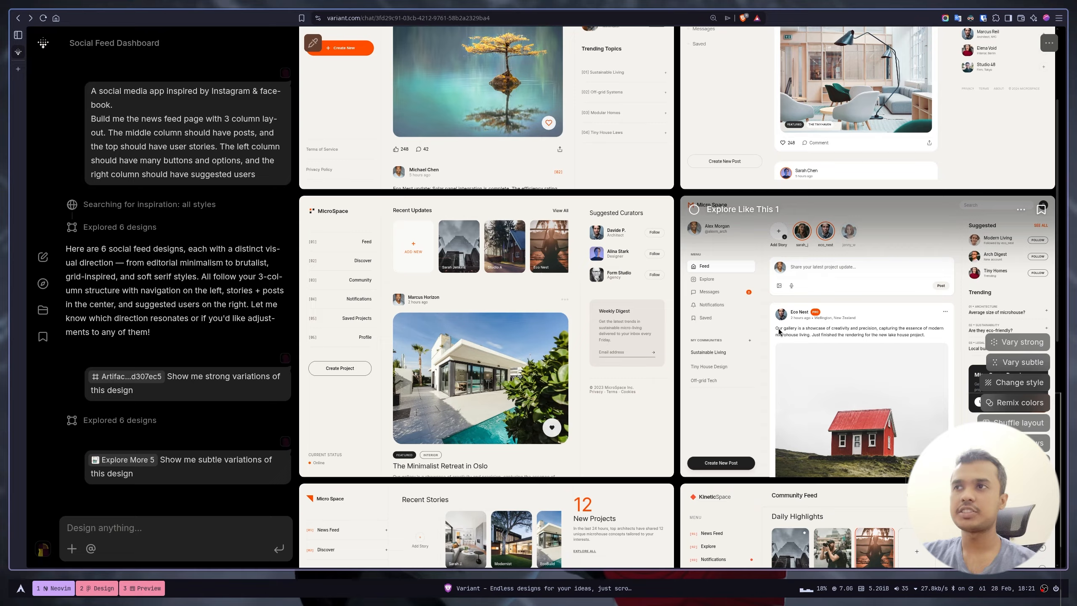
scroll(778, 329, down, 3)
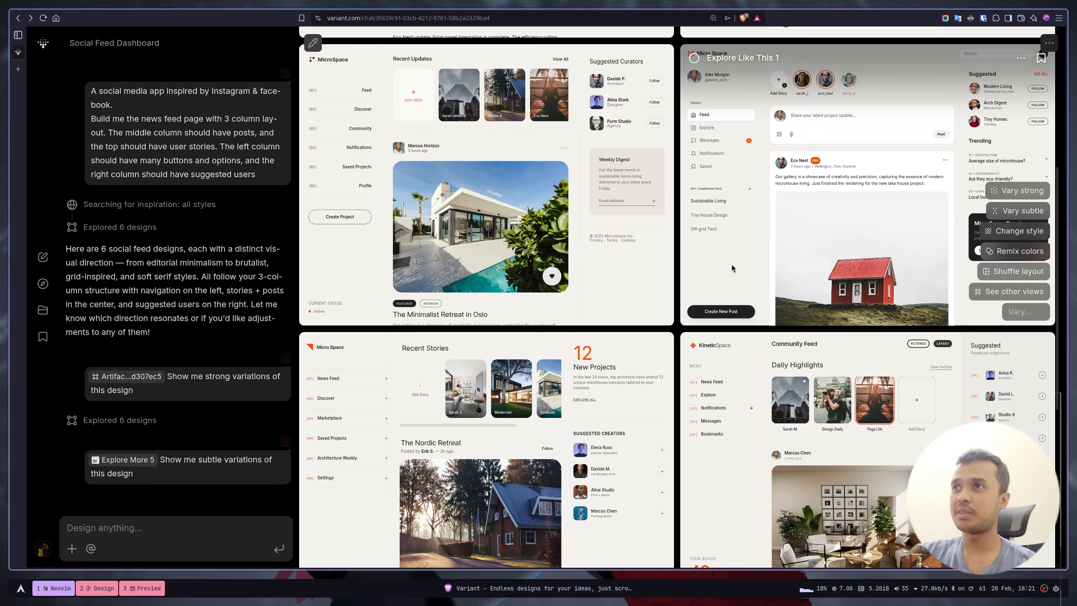
scroll(732, 267, up, 6)
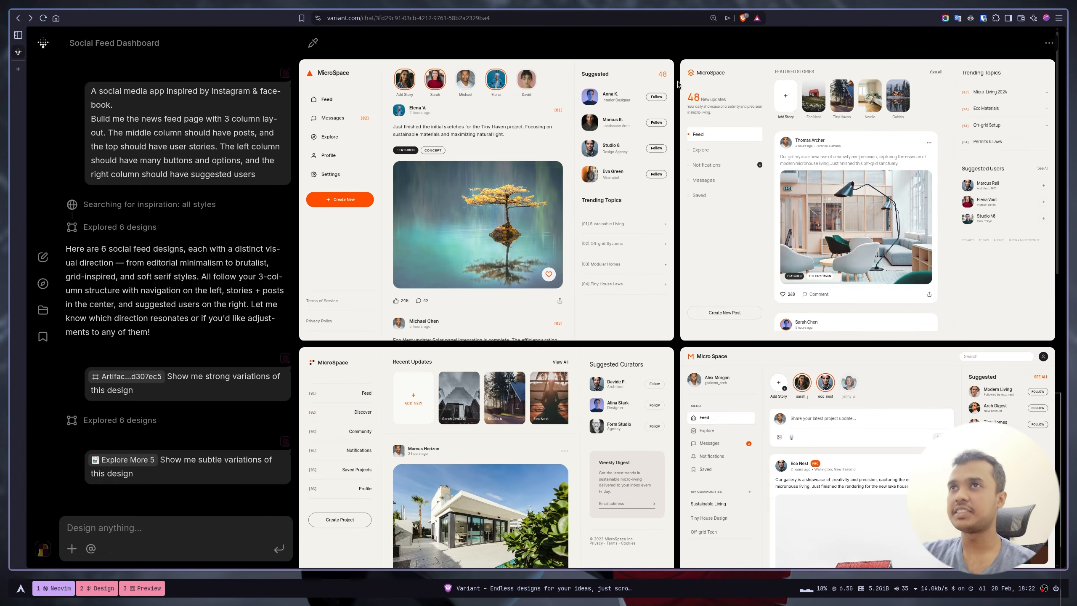
click(694, 74)
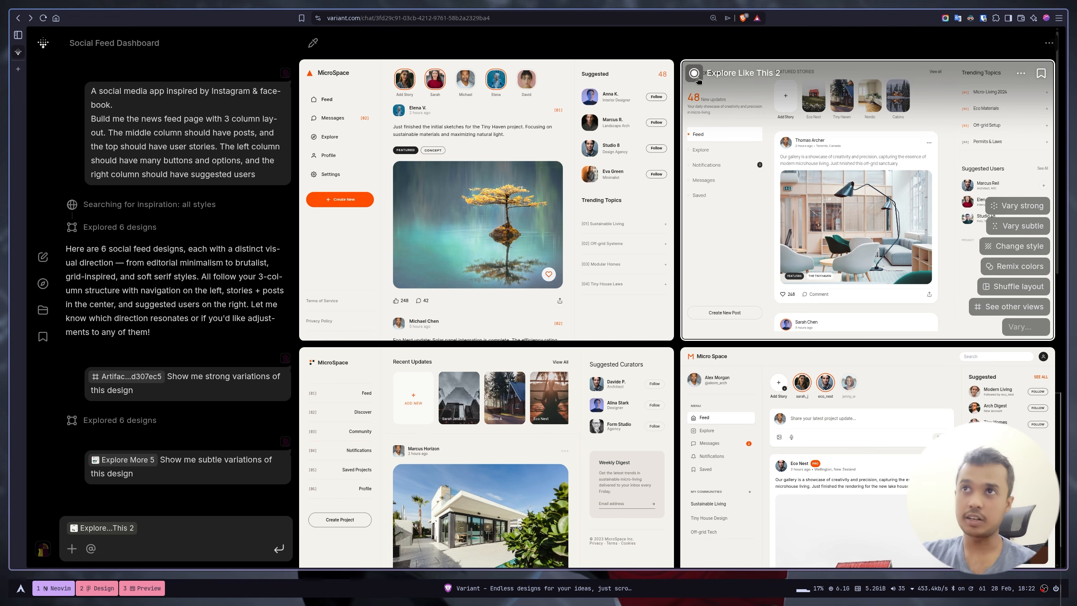
mouse_move(564, 90)
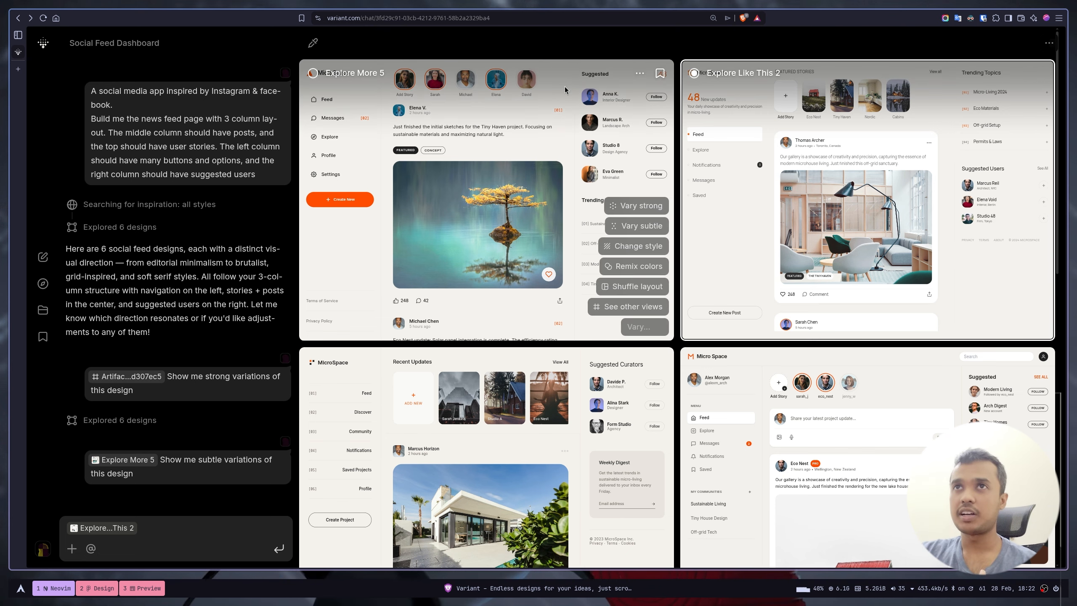
click(693, 73)
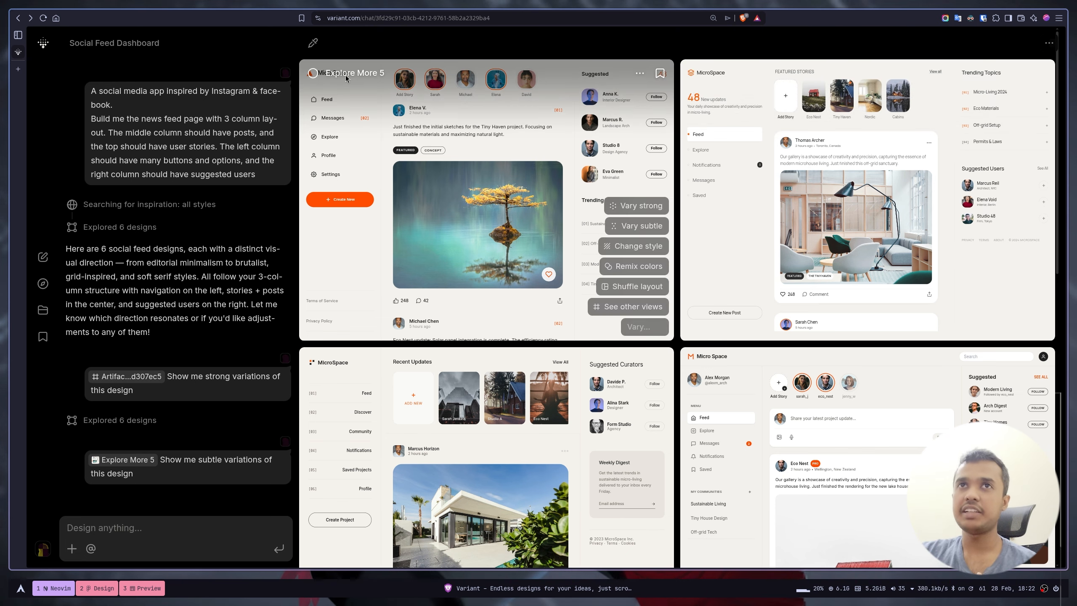
Delete Explore More 5 and Explore Like This 1, 3, 4, 5 and 6, keeping only Explore Like This 2
click(314, 73)
click(314, 361)
click(694, 361)
scroll(696, 361, down, 9)
click(694, 195)
click(313, 196)
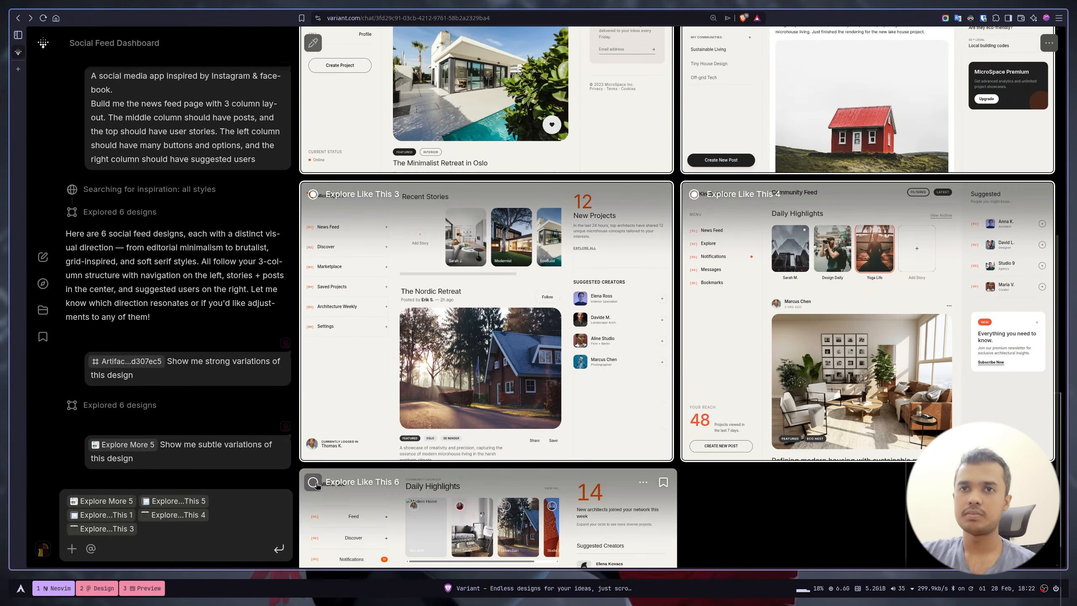
click(316, 484)
scroll(316, 484, up, 6)
click(643, 207)
click(605, 382)
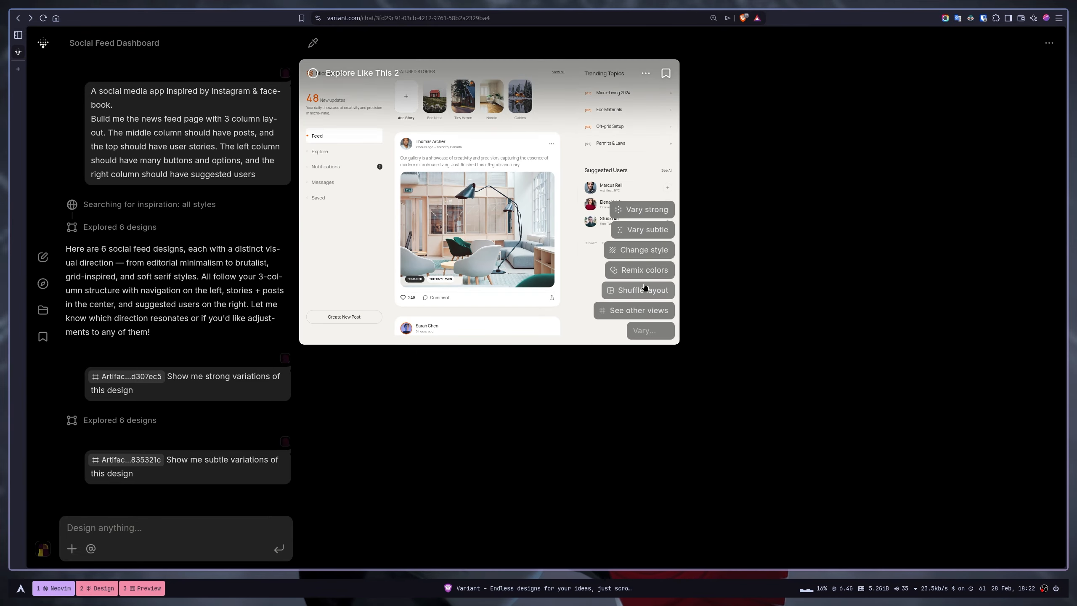
Remix the color palettes of Explore Like This 2 and look through the recolored versions
click(644, 270)
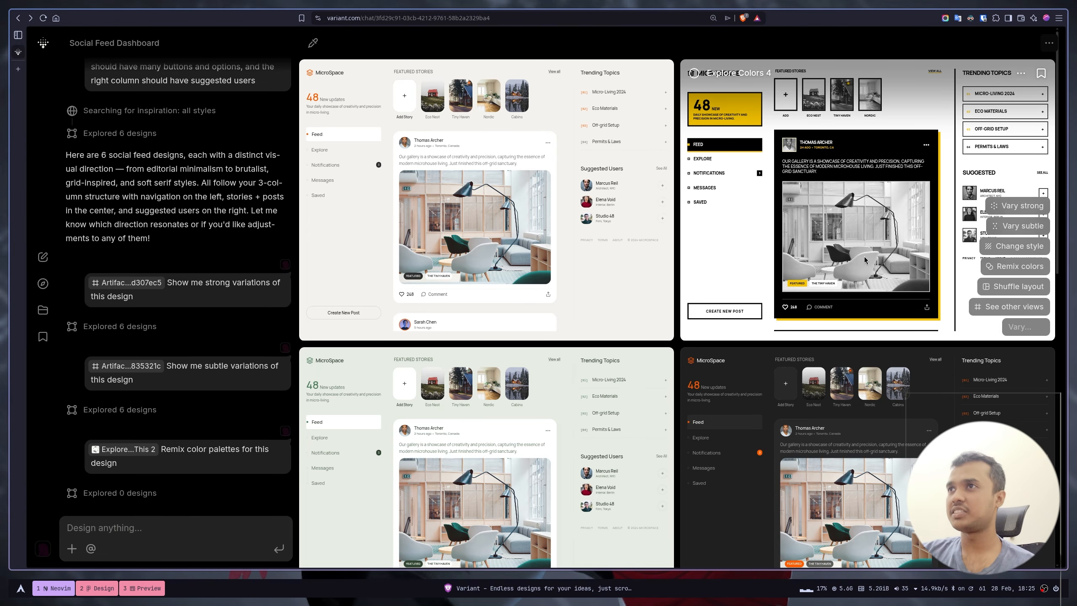
scroll(875, 287, down, 3)
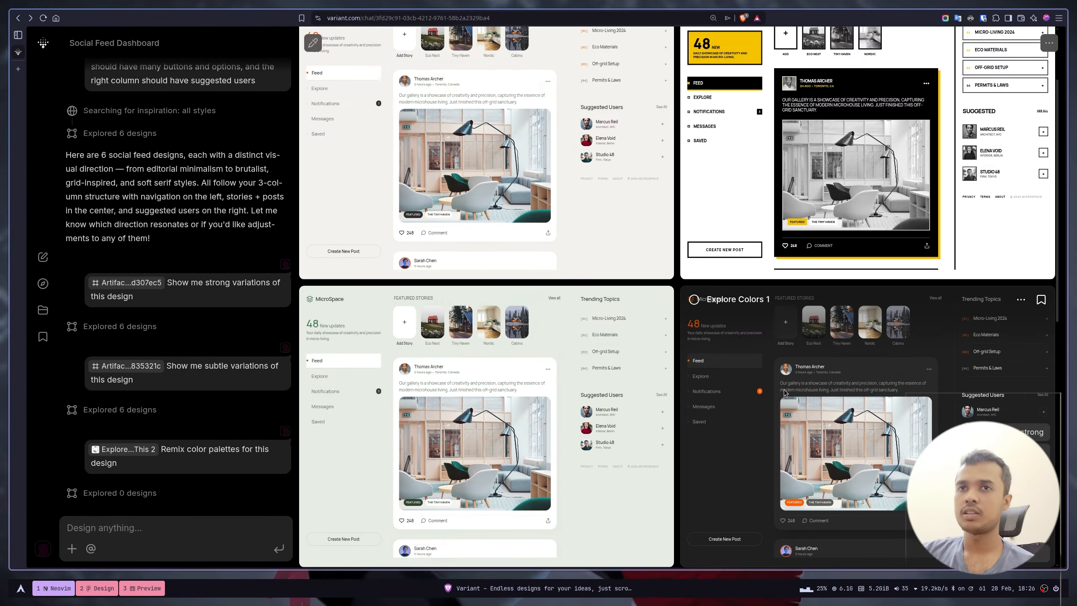
scroll(784, 392, down, 10)
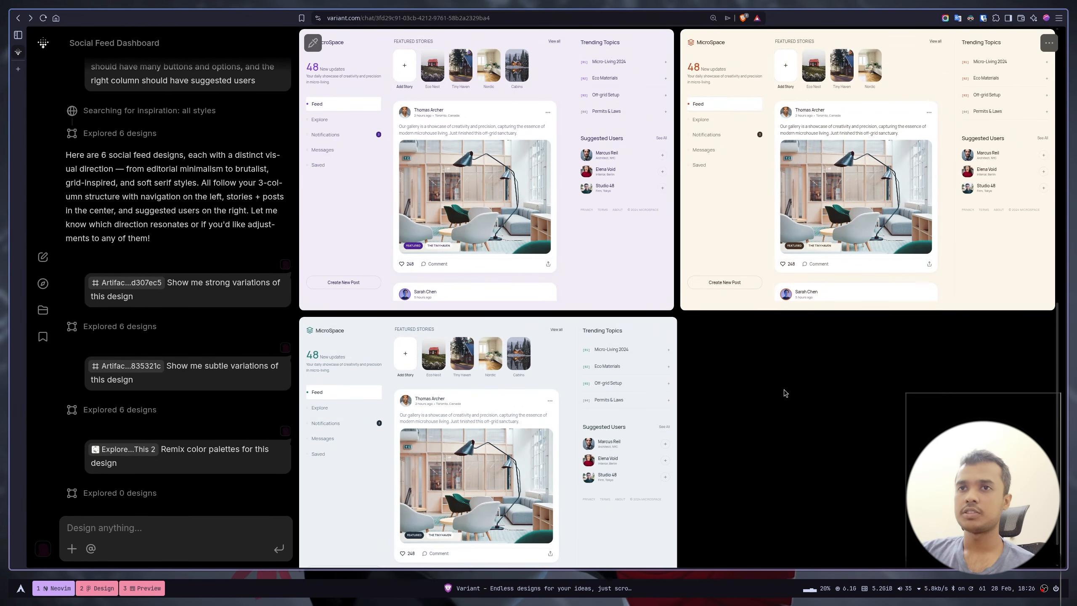
scroll(784, 392, up, 6)
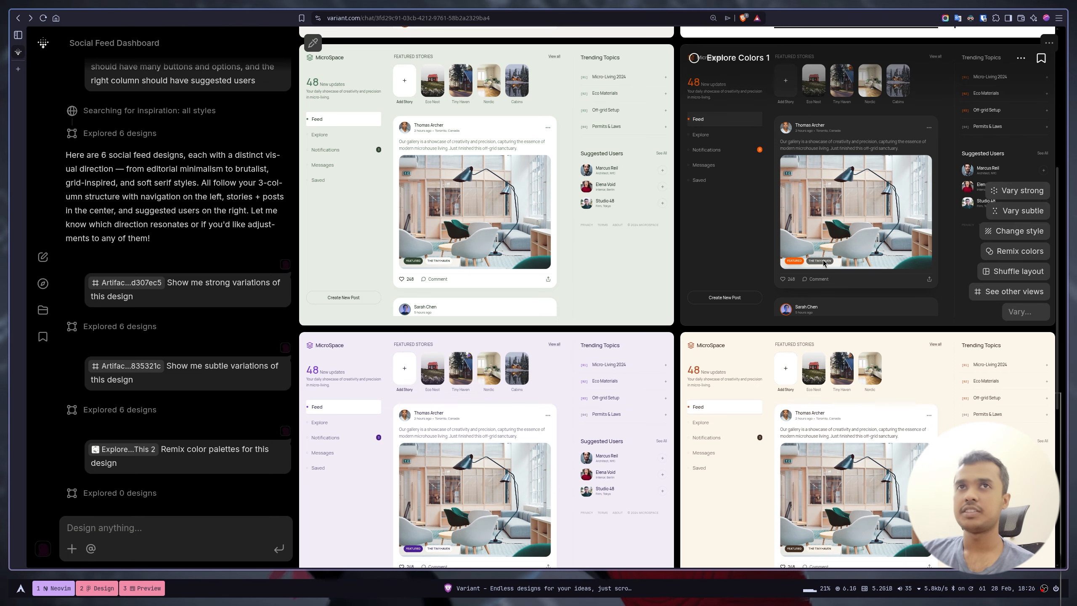
Delete Explore Like This 2 and Explore Colors 2, 3, 4, 5 and 6, keeping only the dark Explore Colors 1 design
scroll(823, 263, up, 6)
click(313, 73)
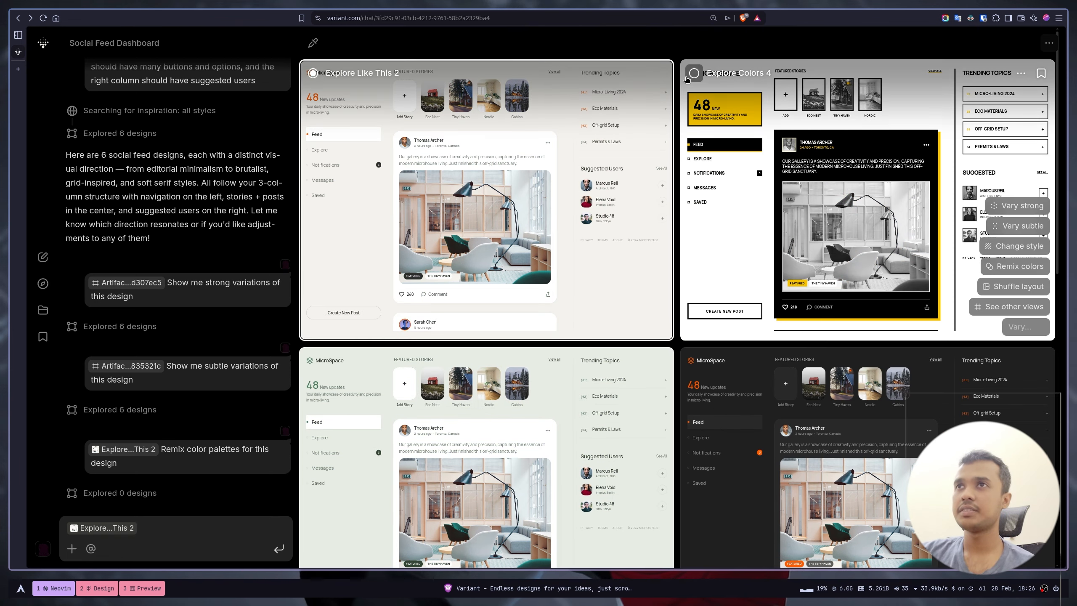
click(694, 73)
click(312, 360)
scroll(313, 361, down, 6)
click(313, 345)
click(694, 345)
scroll(694, 345, down, 7)
click(312, 291)
click(640, 155)
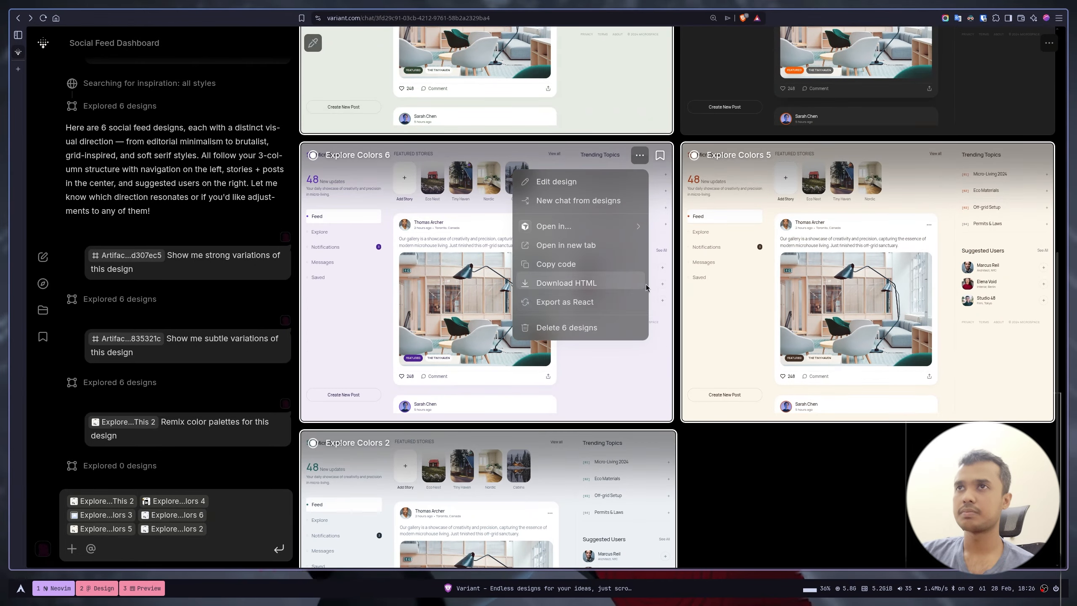
click(623, 327)
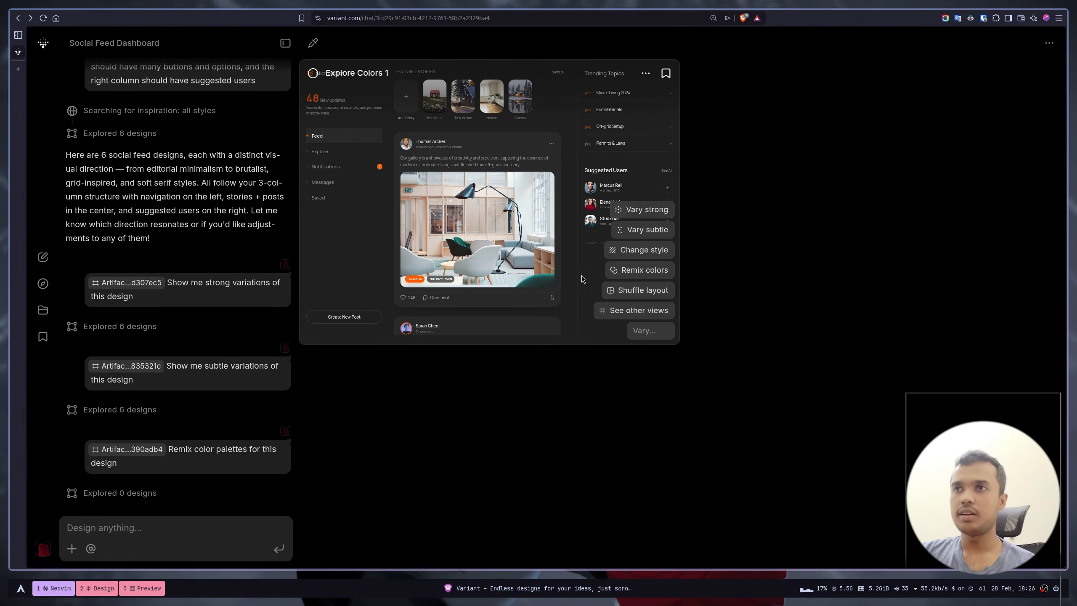
Shuffle the layout of Explore Colors 1, look through the results and delete all the Explore Layouts designs
click(625, 298)
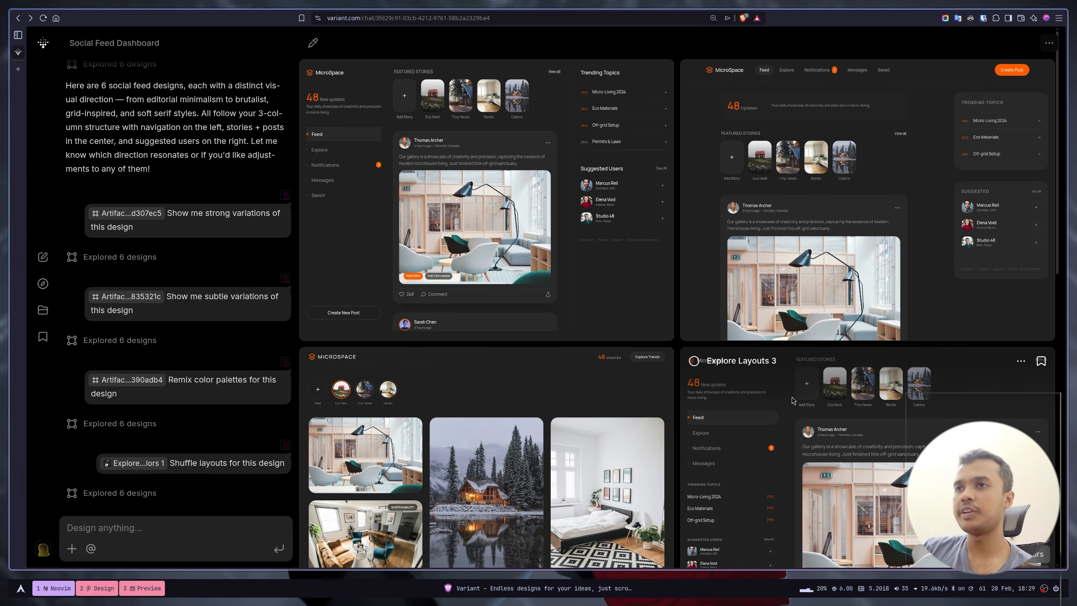
scroll(791, 401, down, 5)
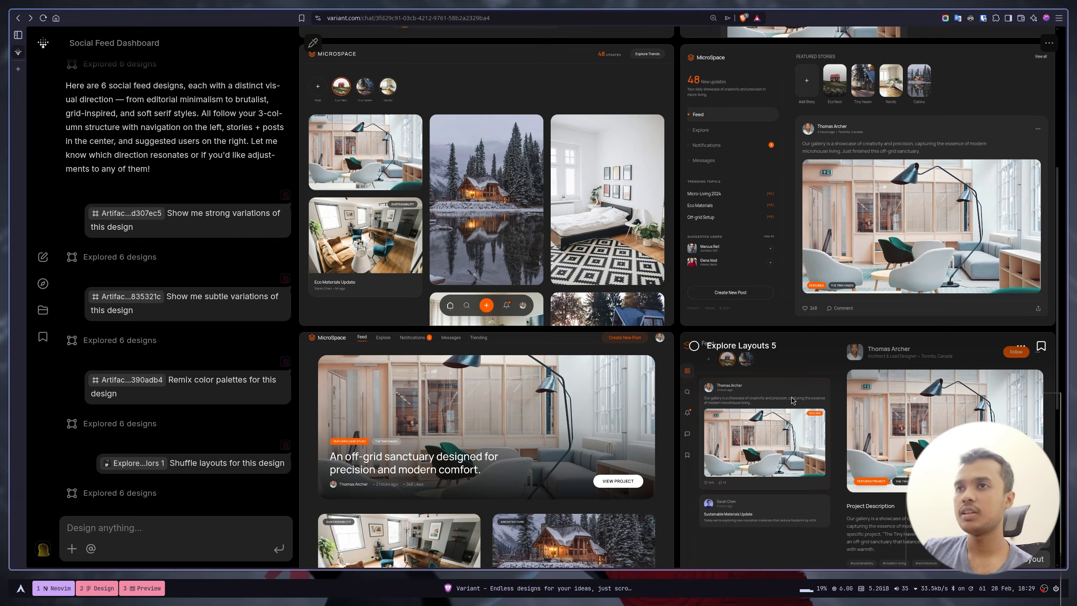
scroll(362, 91, up, 5)
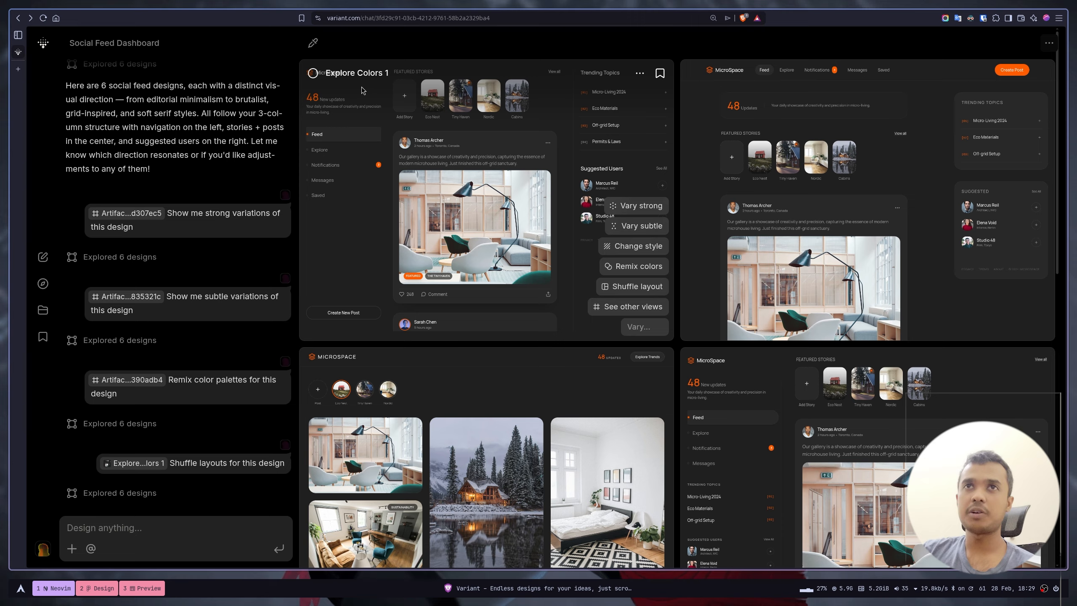
click(691, 74)
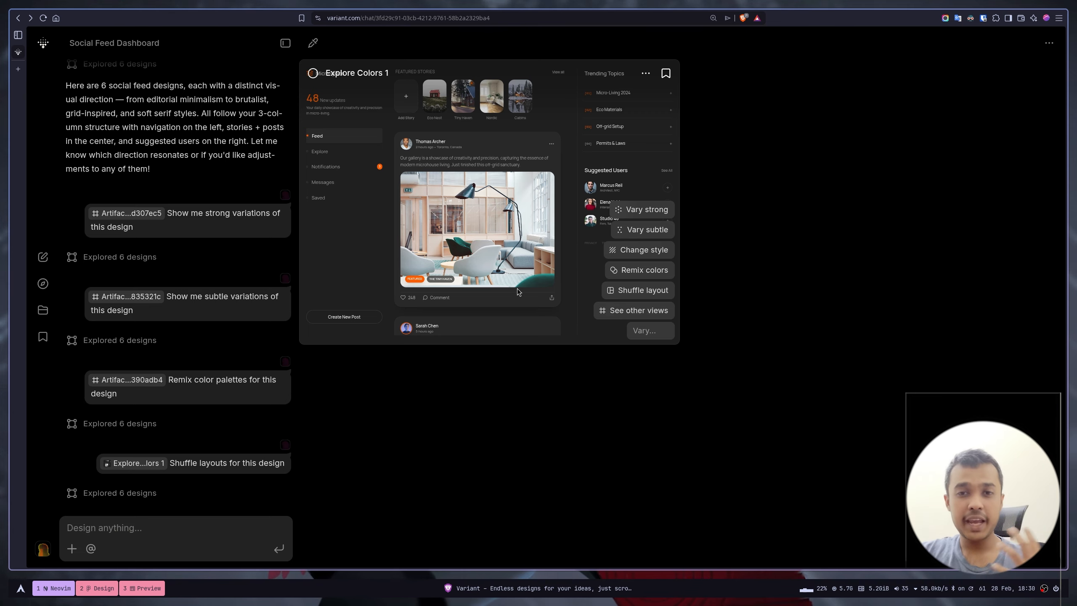
View Explore Colors 1 in full size and generate other views for it from the design board
click(439, 170)
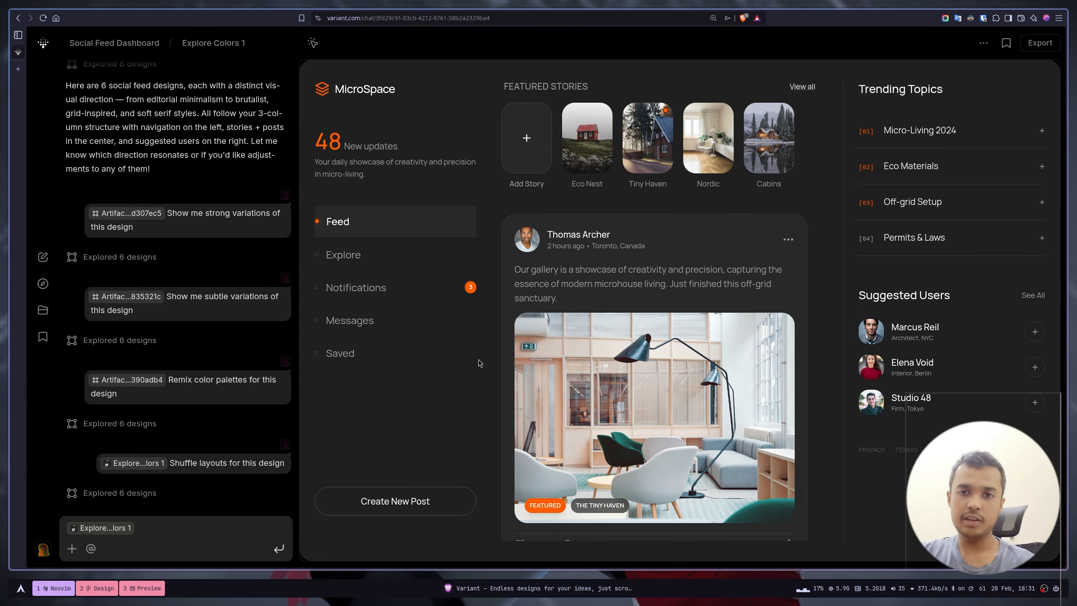
click(127, 44)
click(627, 311)
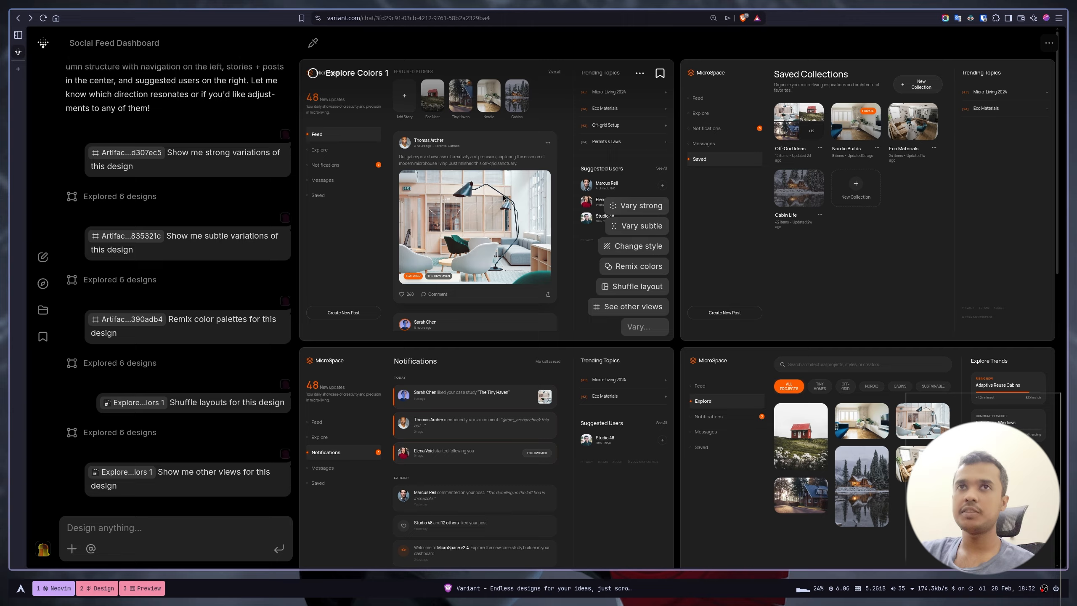
Examine the generated Saved Collections, Notifications and Explore views one by one in full size
click(716, 200)
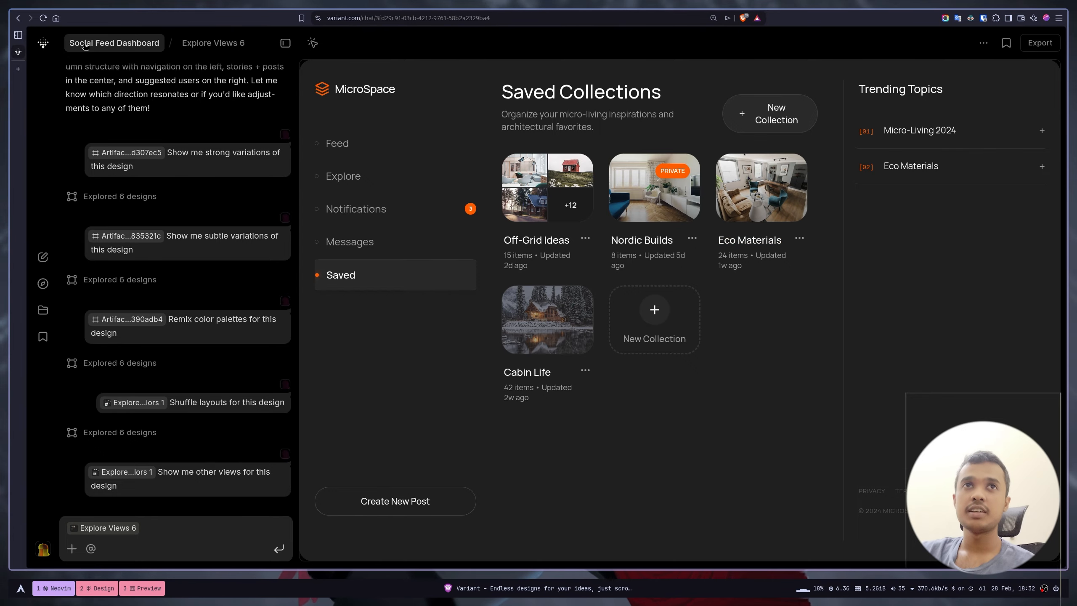
click(114, 43)
click(384, 444)
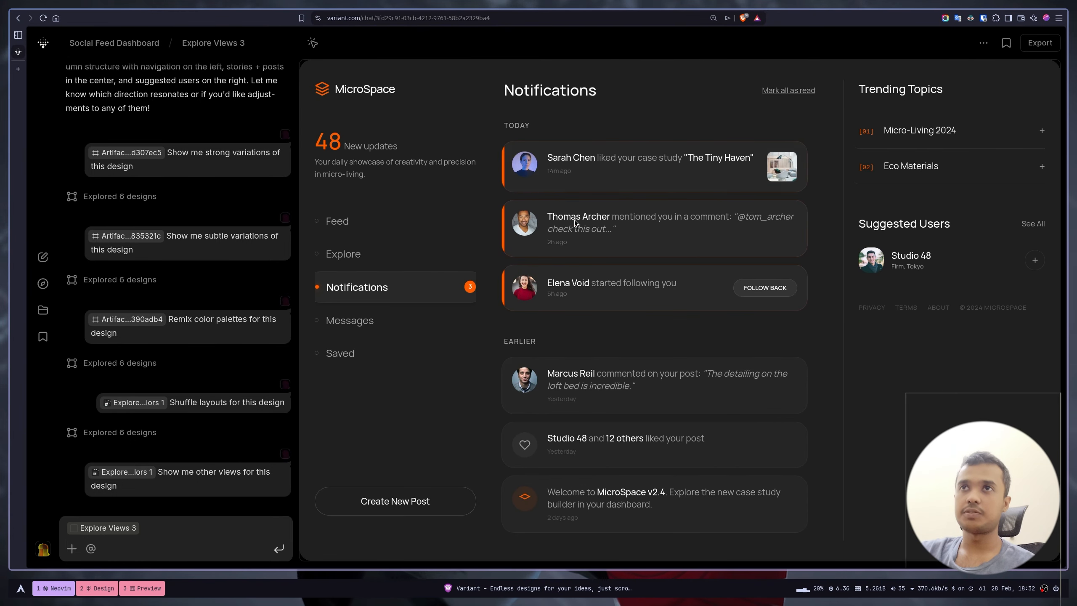
click(114, 43)
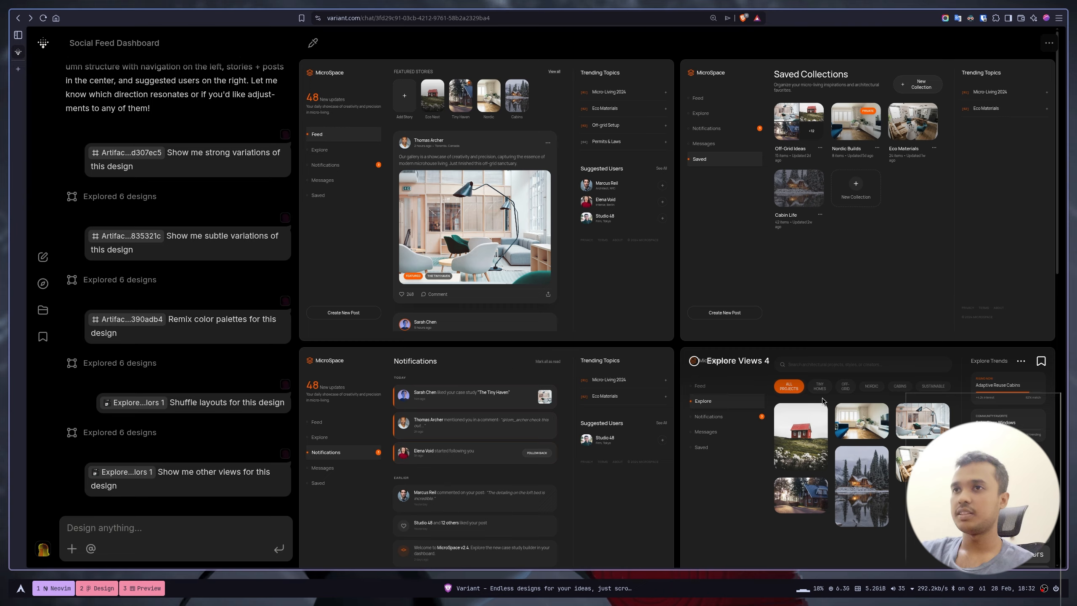
click(799, 393)
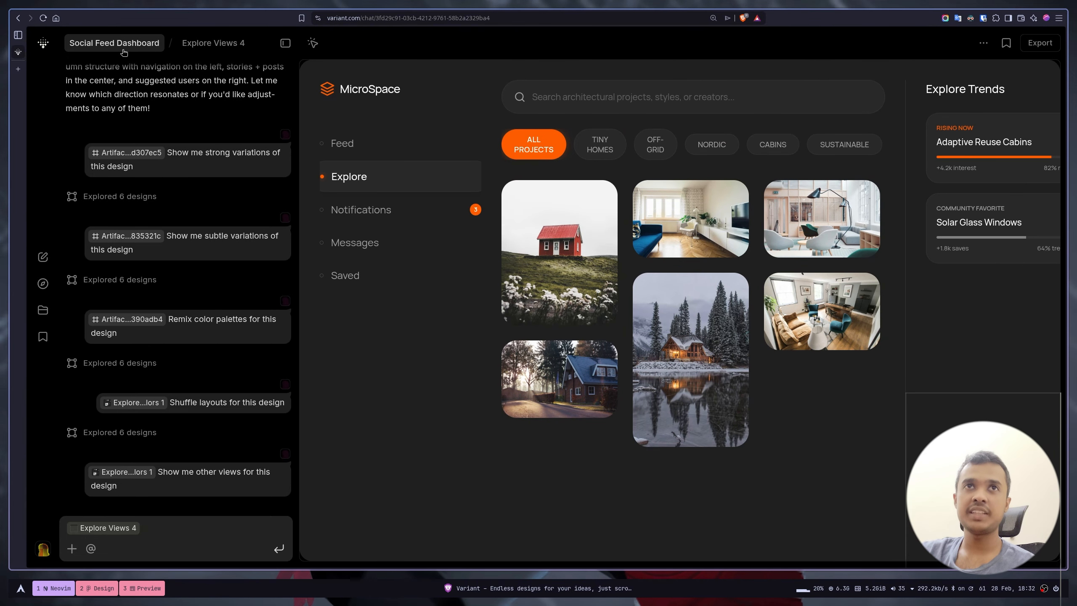
click(114, 43)
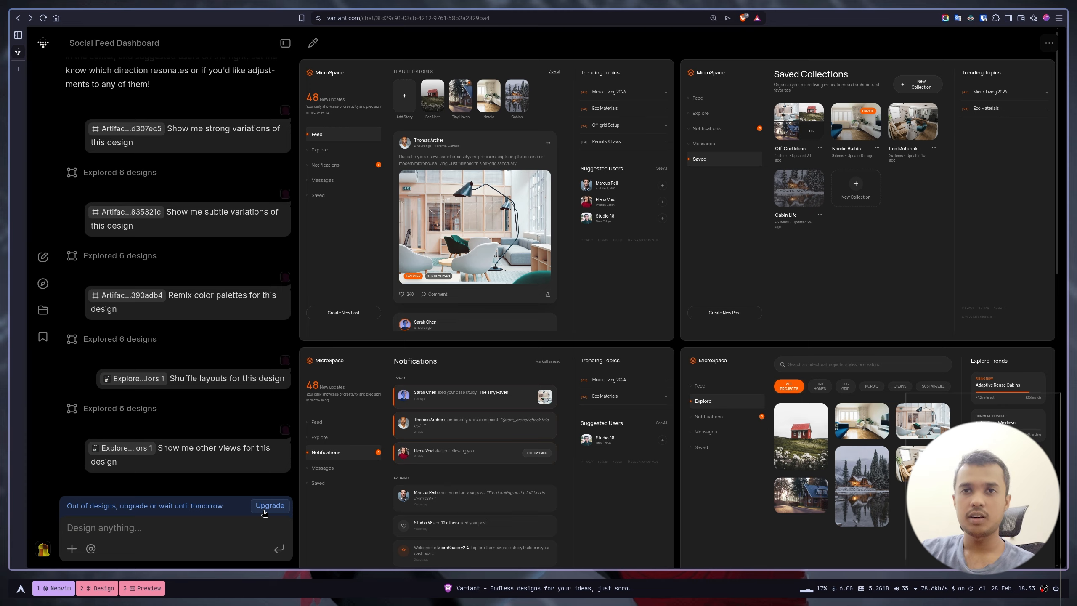
Review the upgrade plans and show their yearly pricing
click(268, 511)
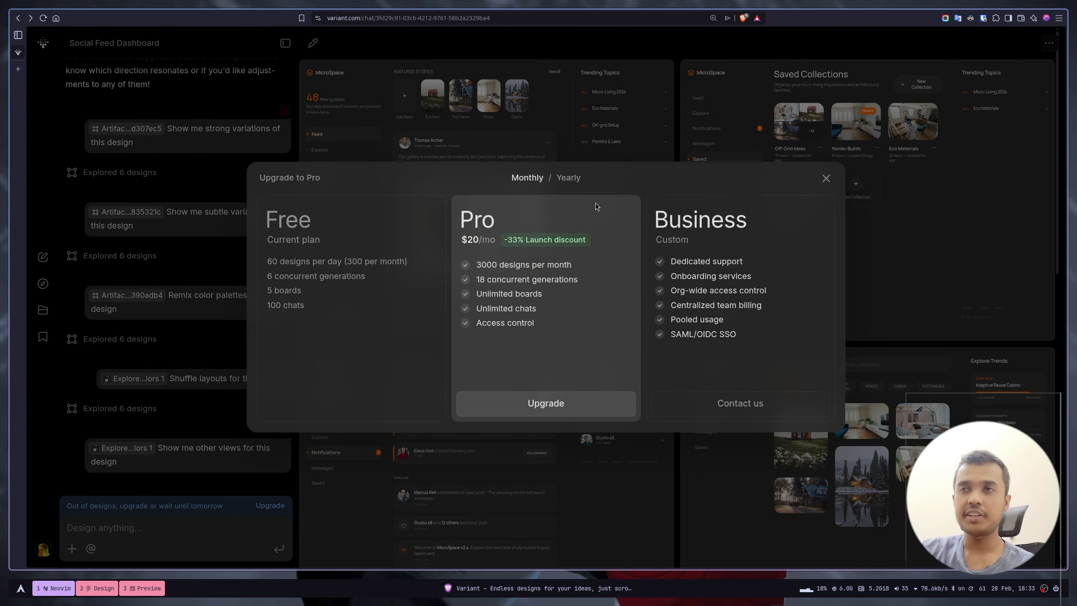
click(568, 178)
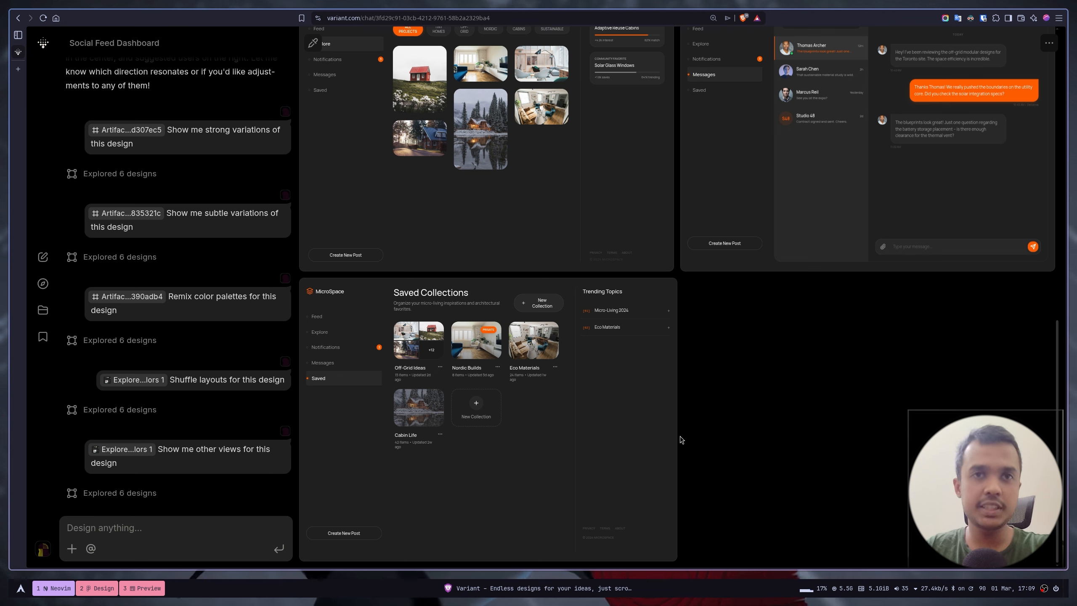
Generate style changes for the Saved Collections design Explore Views 6 and look through the restyled versions
mouse_move(586, 474)
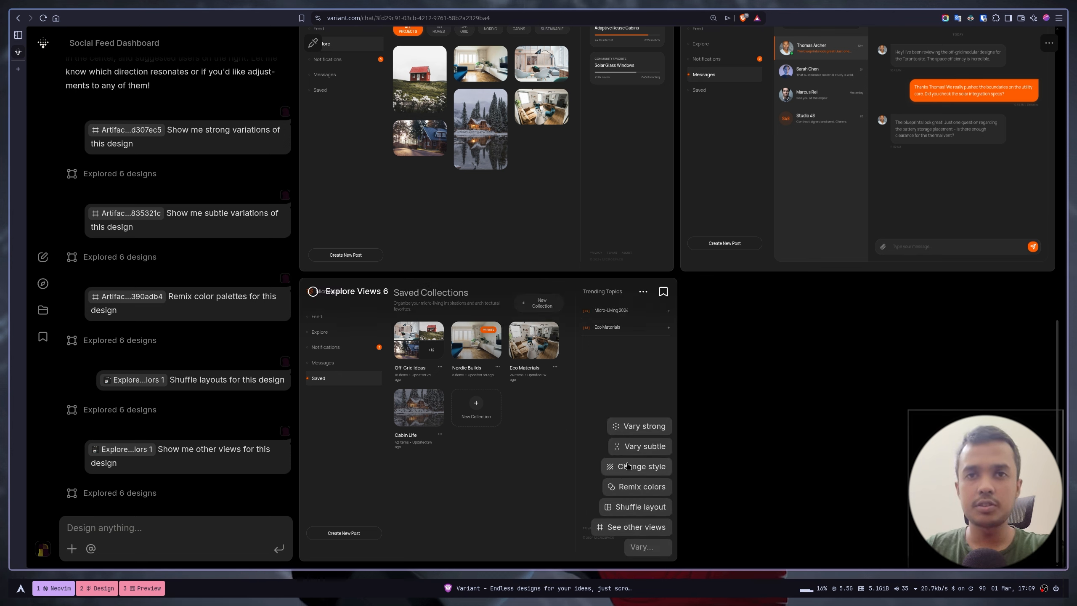
click(625, 465)
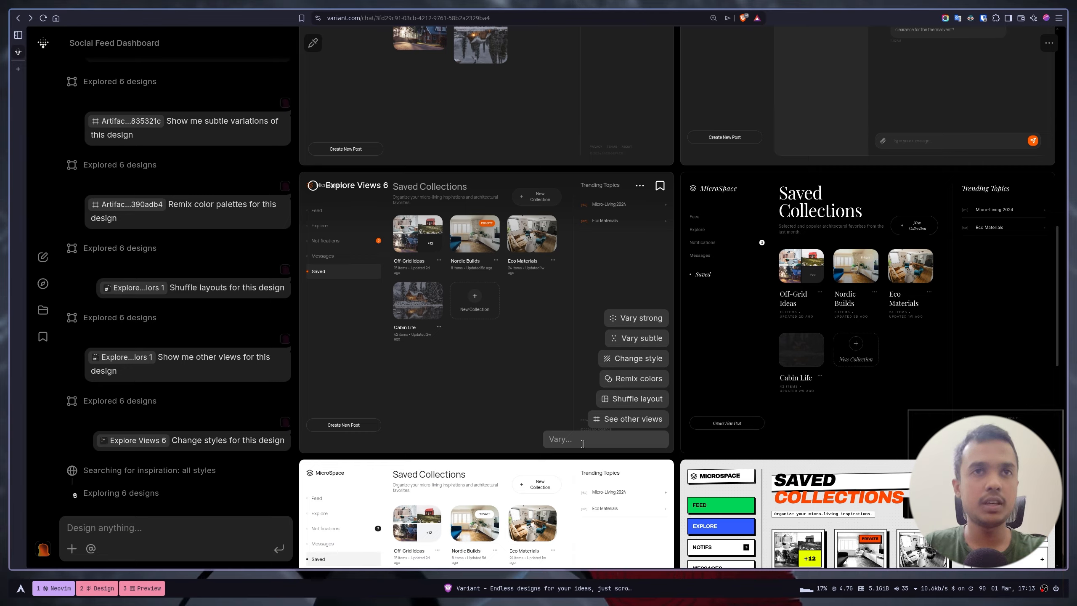
mouse_move(860, 339)
mouse_move(594, 350)
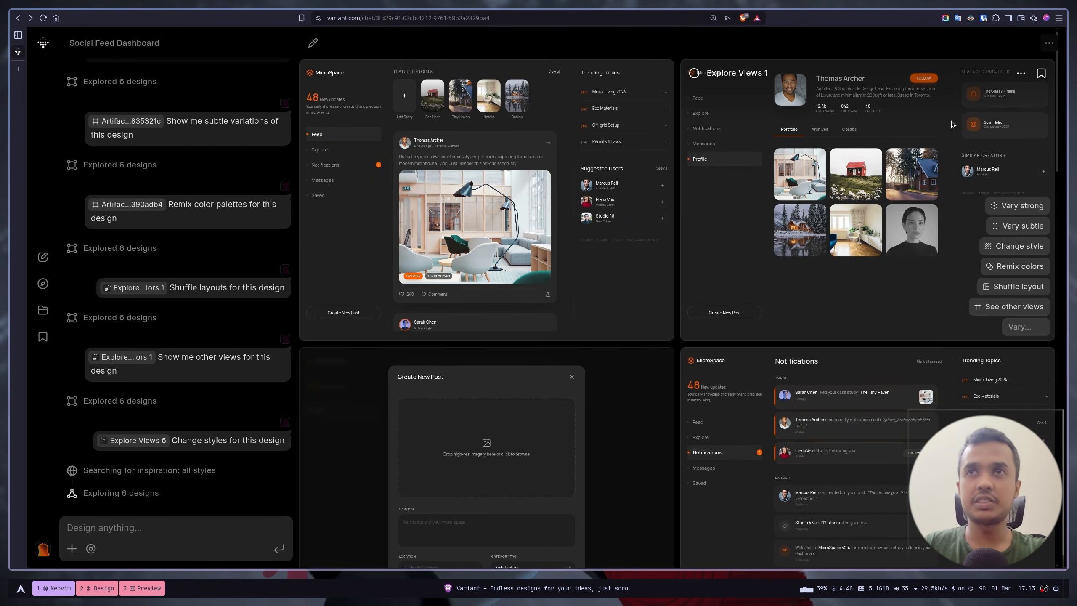
Delete all the Explore Views designs and the restyled versions, keeping only Explore Colors 1
click(695, 75)
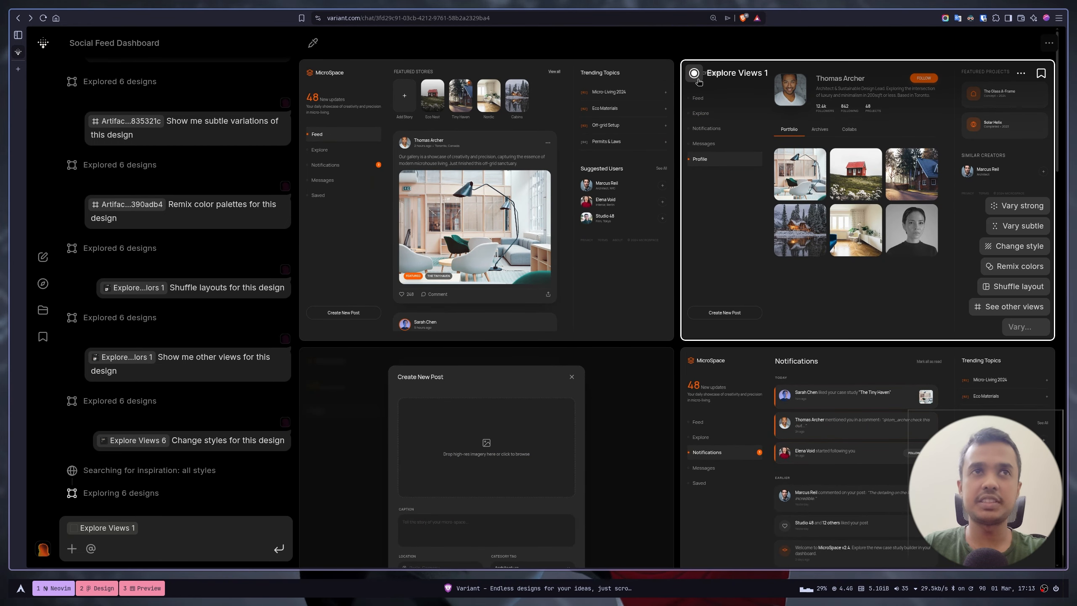
mouse_move(356, 247)
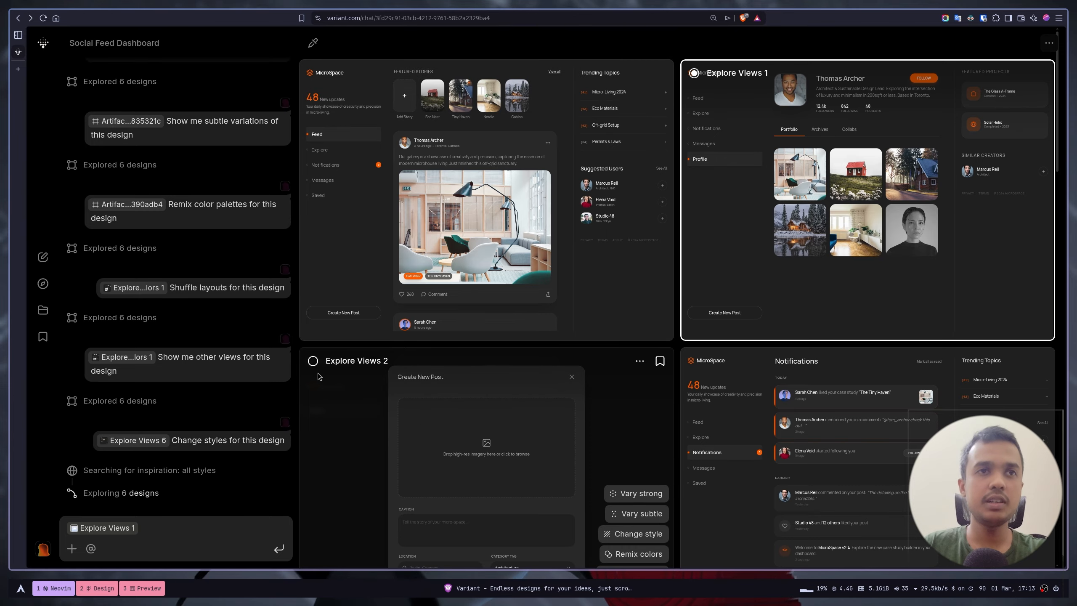
click(521, 372)
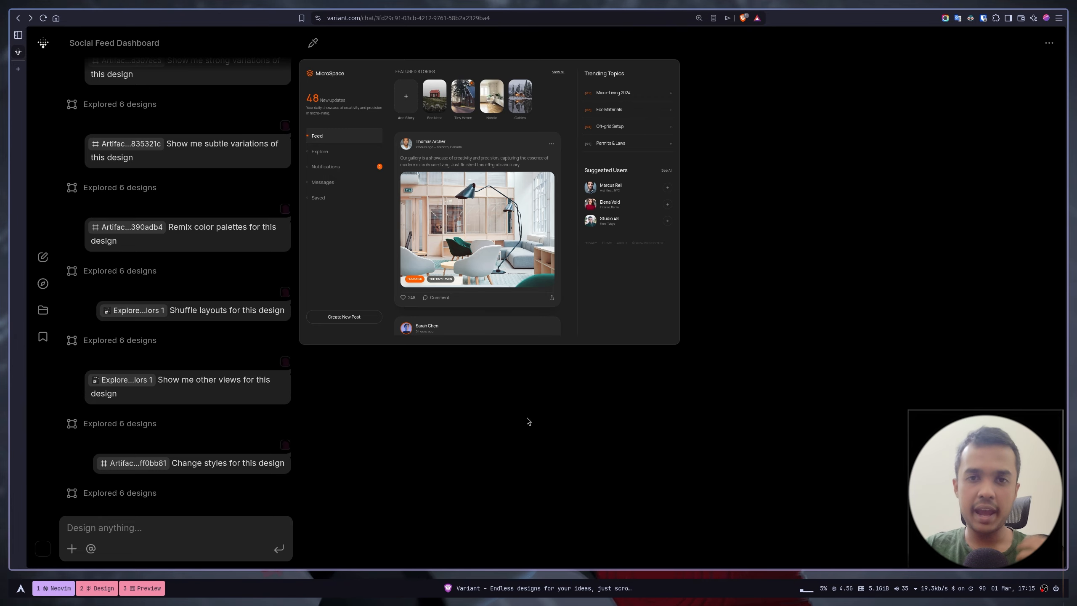
In Explore Colors 1, target the Create New Post button and submit the edit prompt "remove button radius"
mouse_move(478, 332)
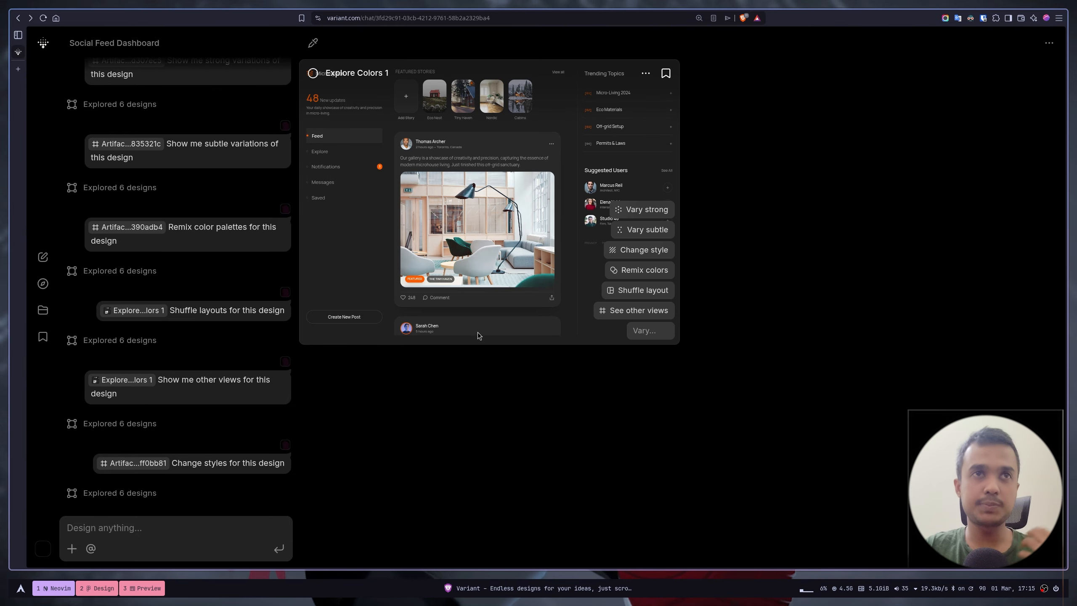
click(385, 114)
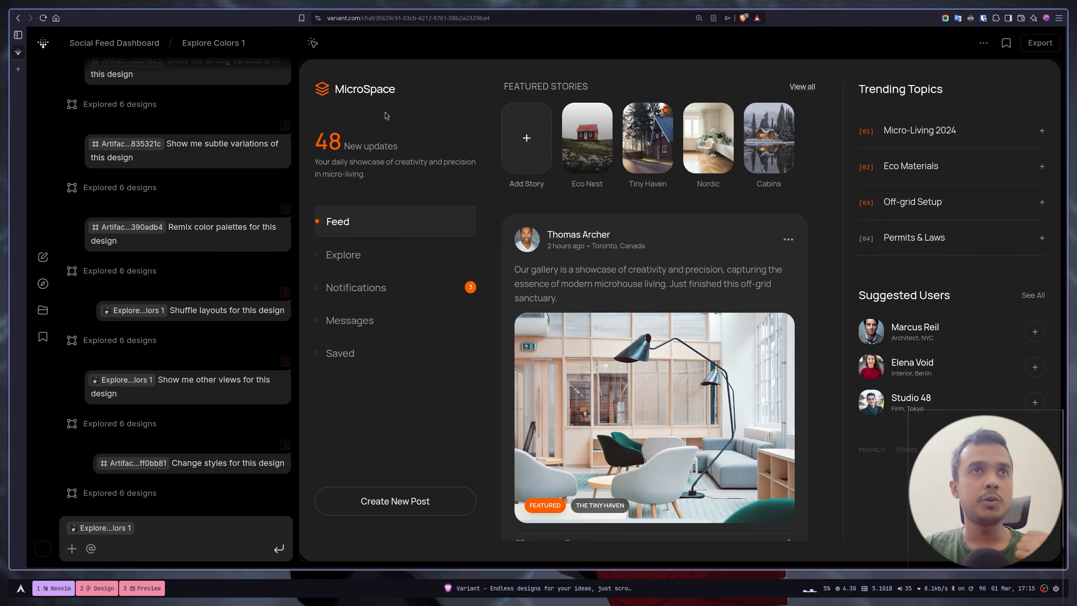
click(313, 45)
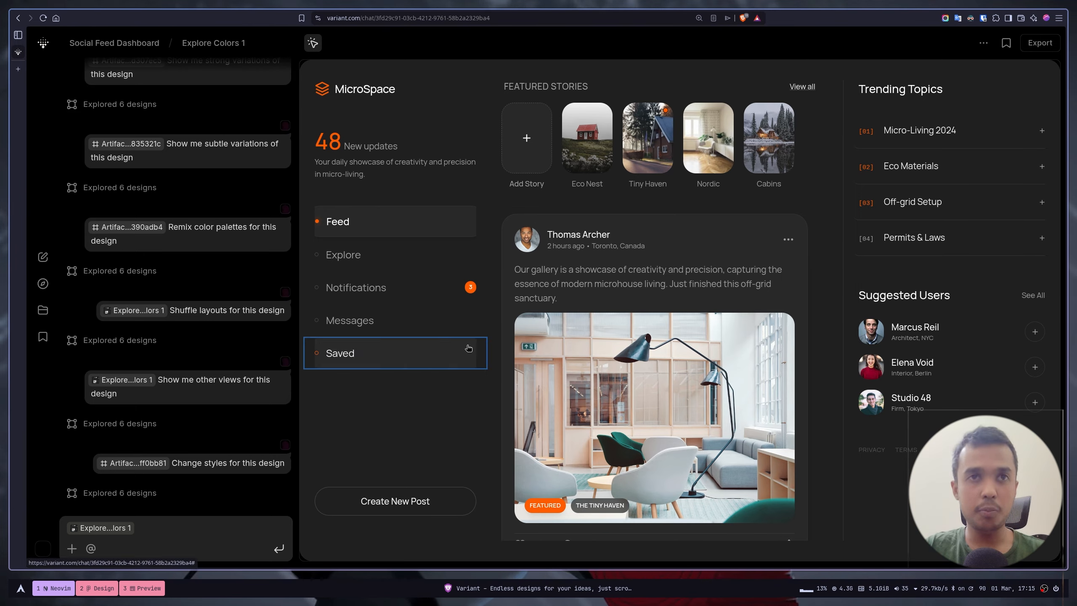
click(395, 500)
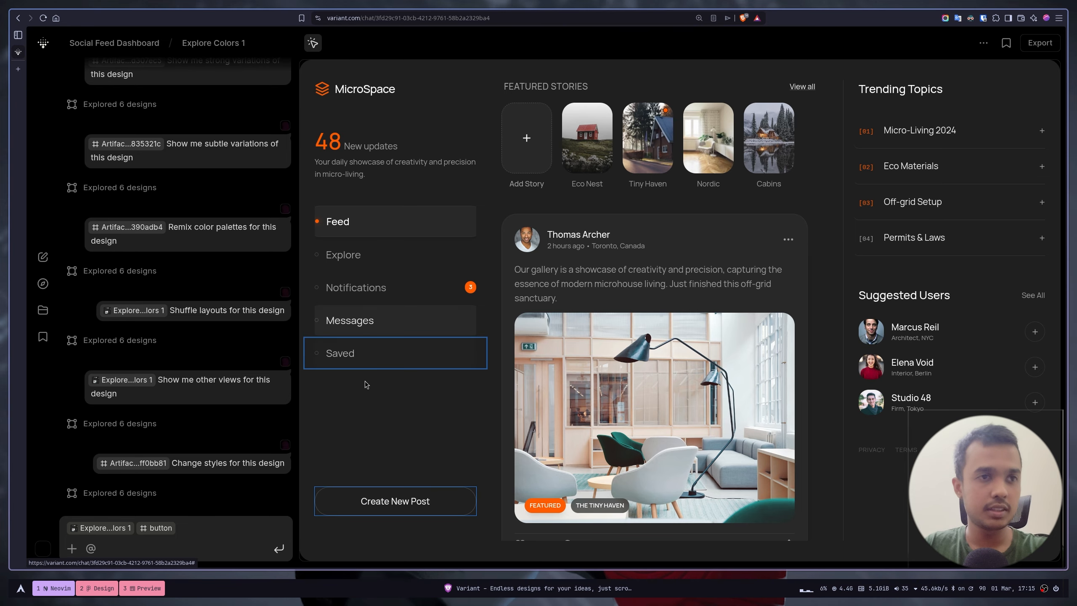
click(199, 533)
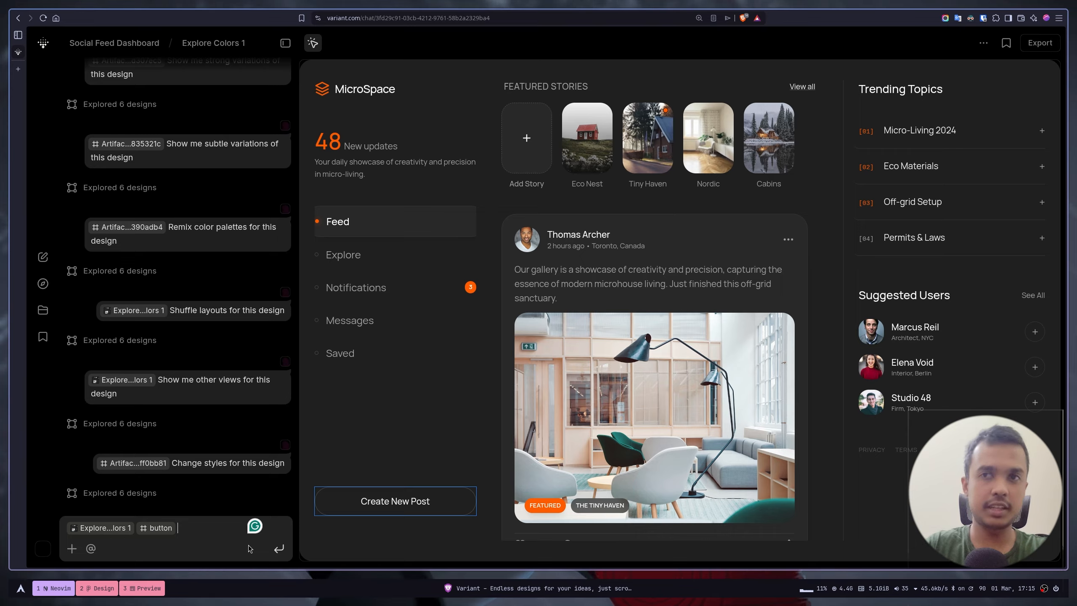
text(remove )
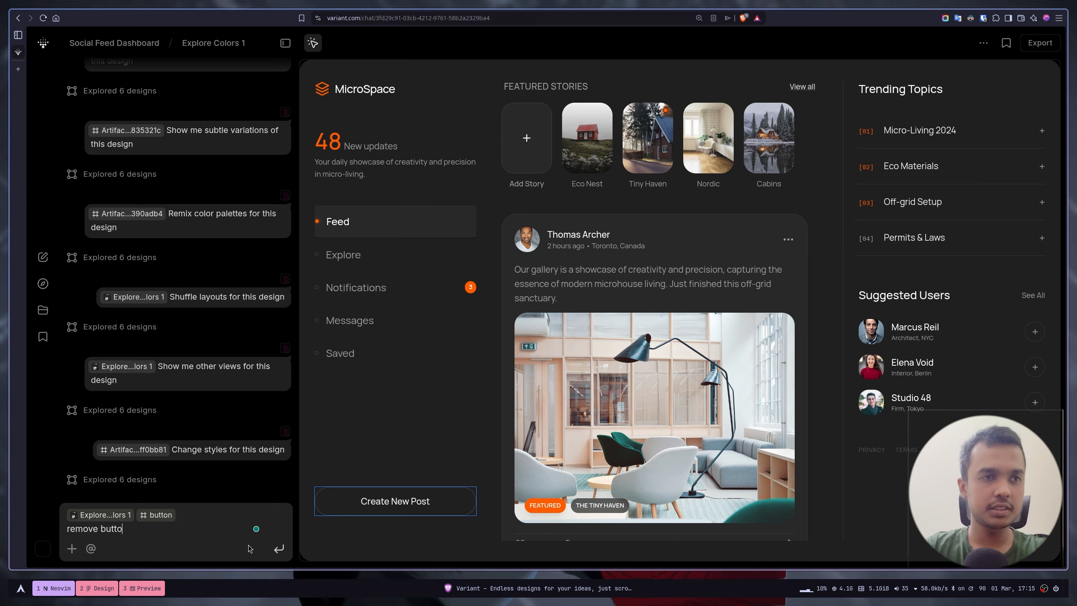
text(button radius)
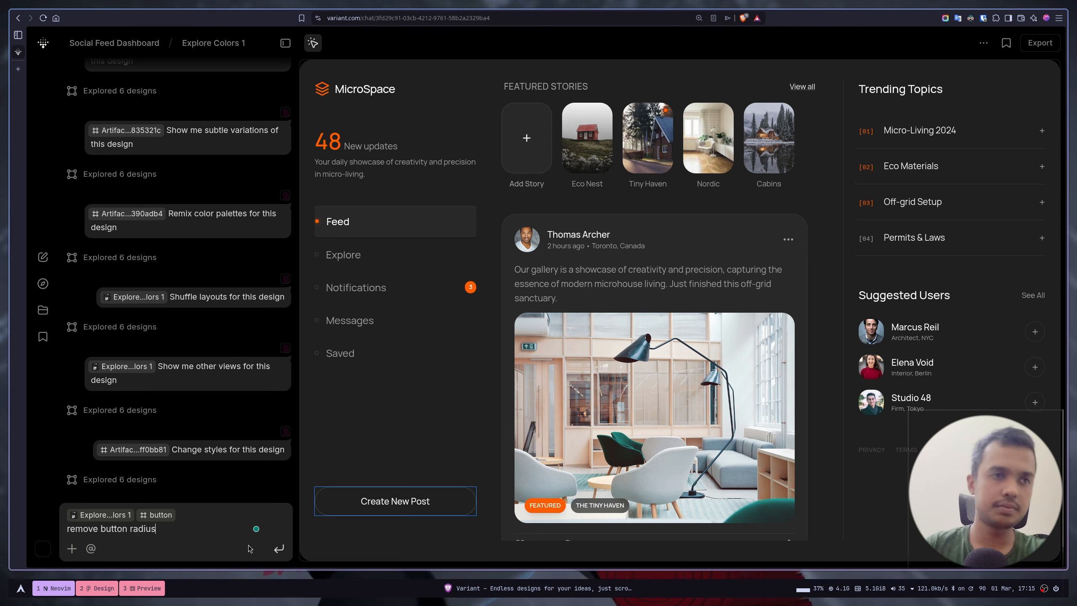
click(280, 547)
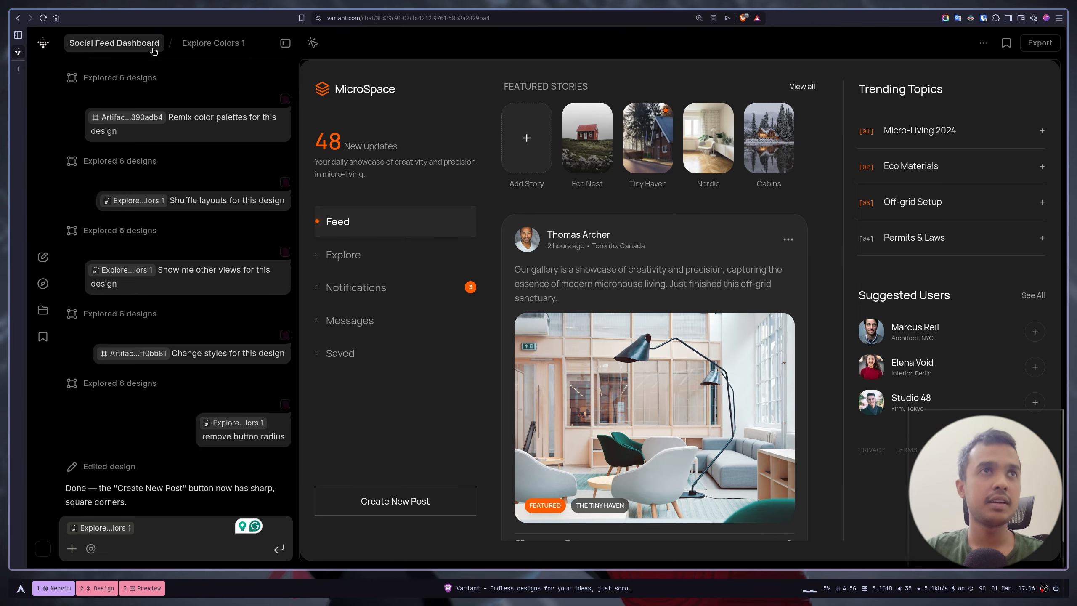
Compare the two Explore Colors 1 versions and delete the original with the rounded button, keeping the square-cornered one
click(114, 43)
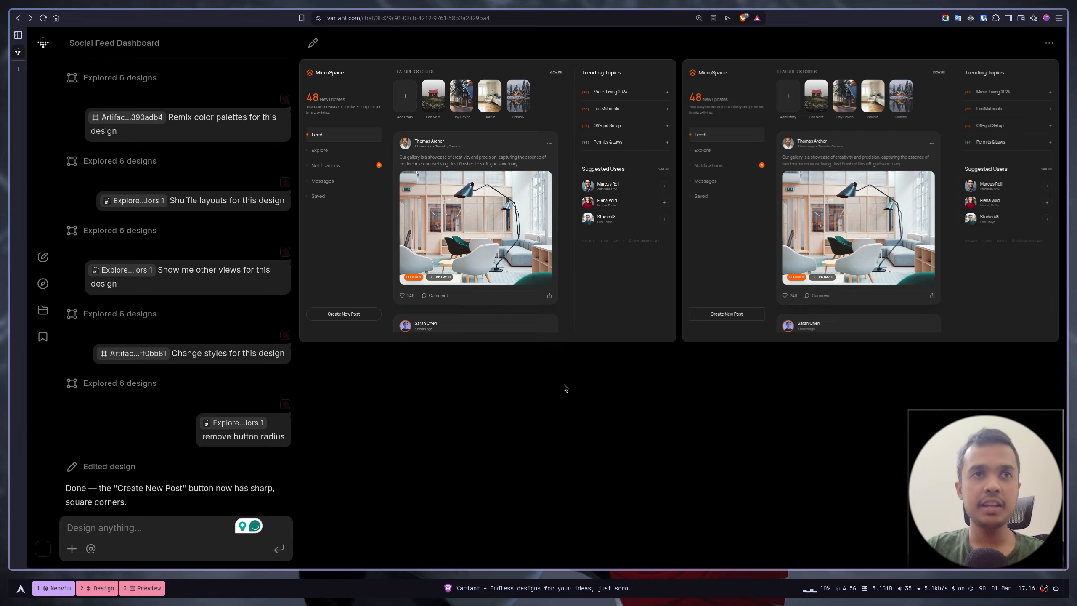
mouse_move(417, 186)
click(459, 233)
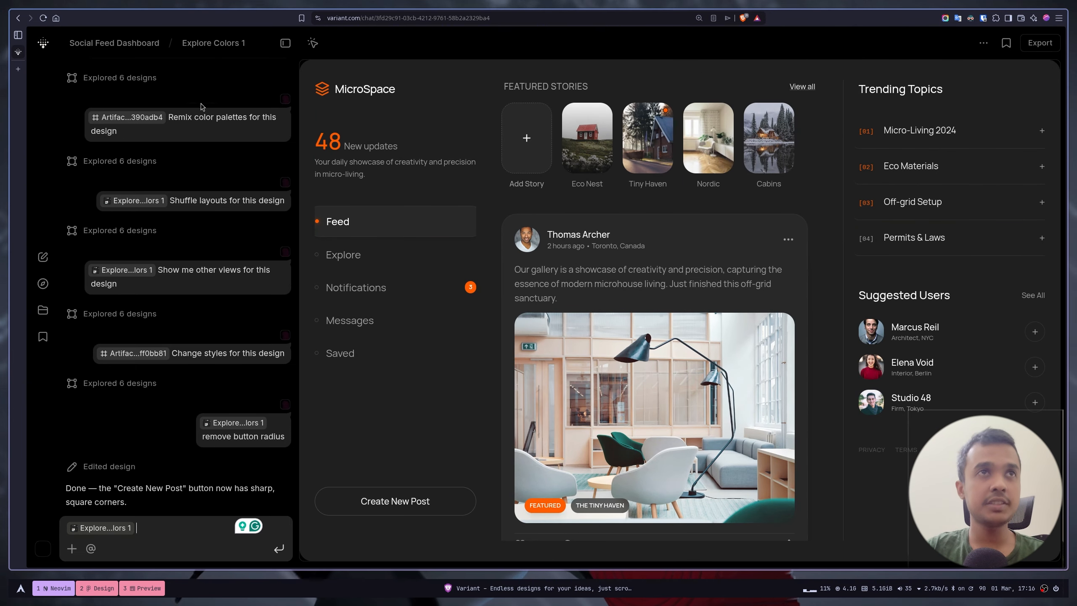
click(138, 43)
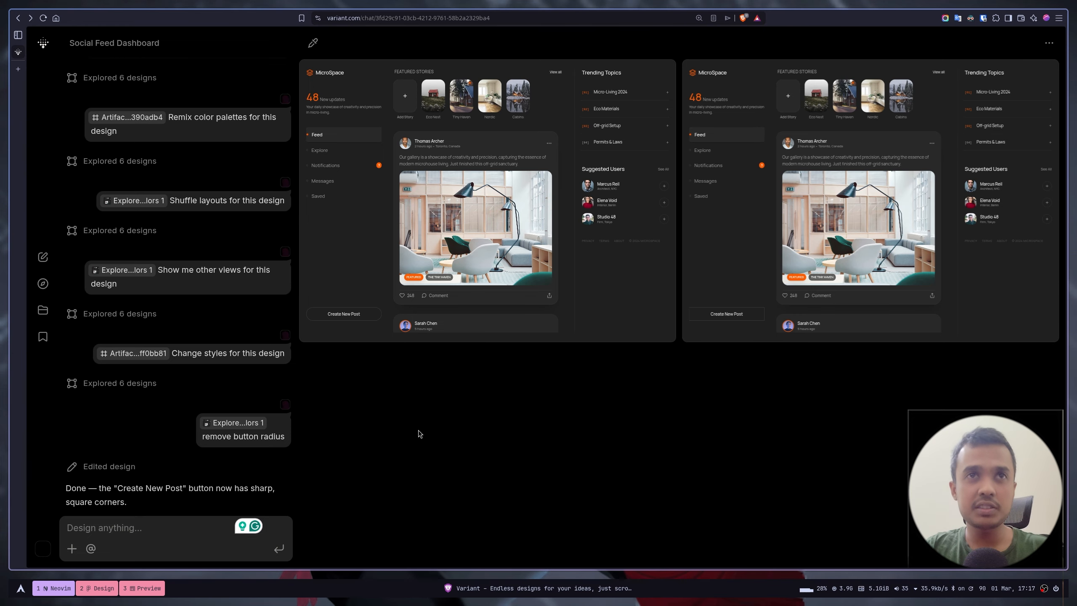
mouse_move(319, 79)
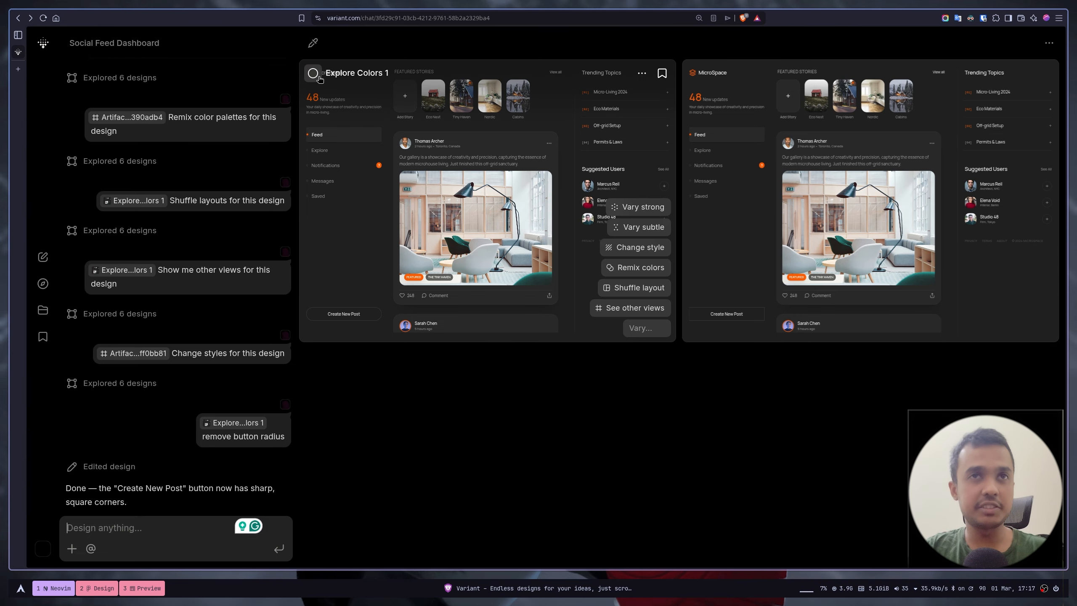
click(313, 73)
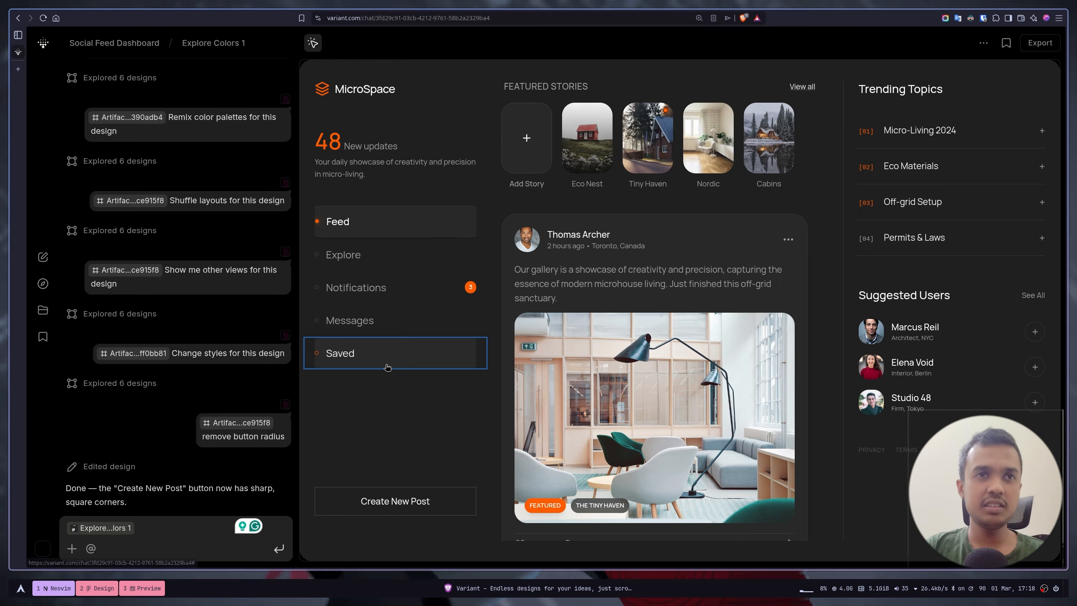
In Explore Colors 1, target the navigation list and submit the edit prompt "add a logout button after the 'saved' option"
click(462, 404)
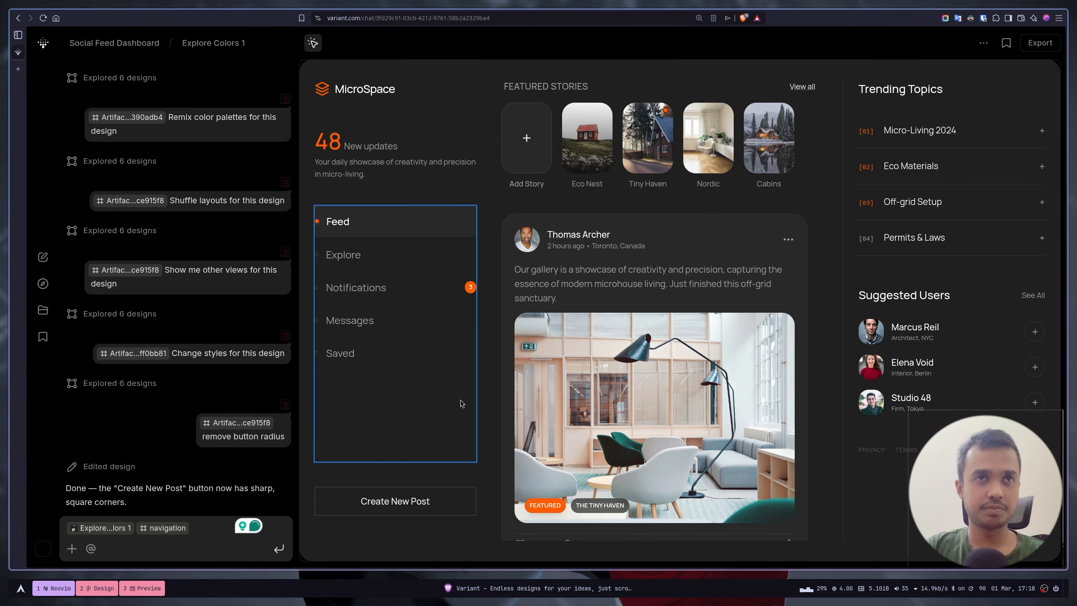
click(206, 536)
text(add a logout button after the saved)
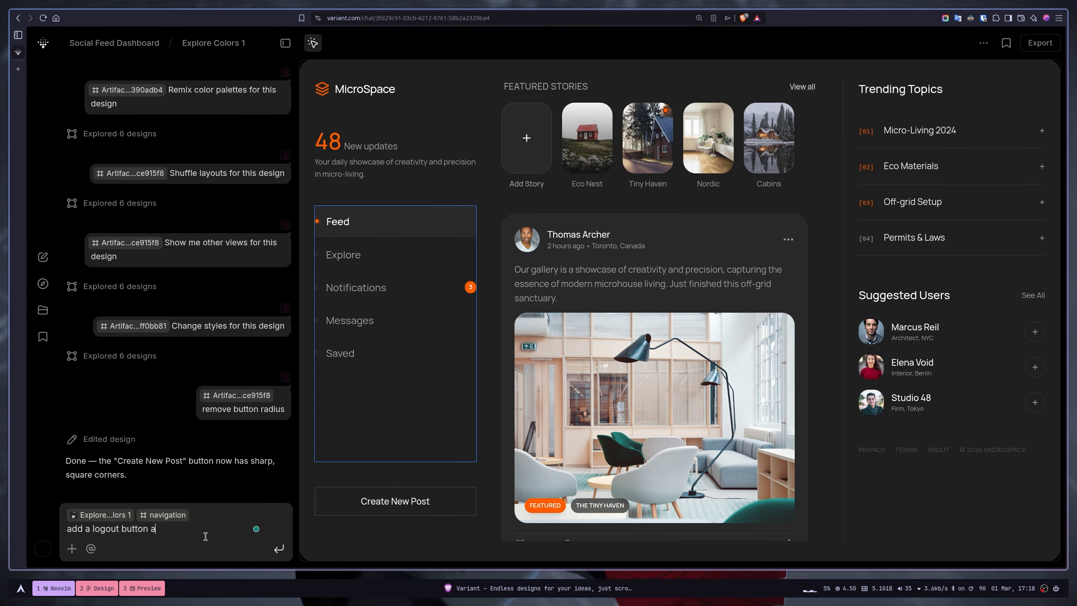
key(BackSpace)
text(' option)
key(ctrl+Left)
key(ctrl+Left)
text(')
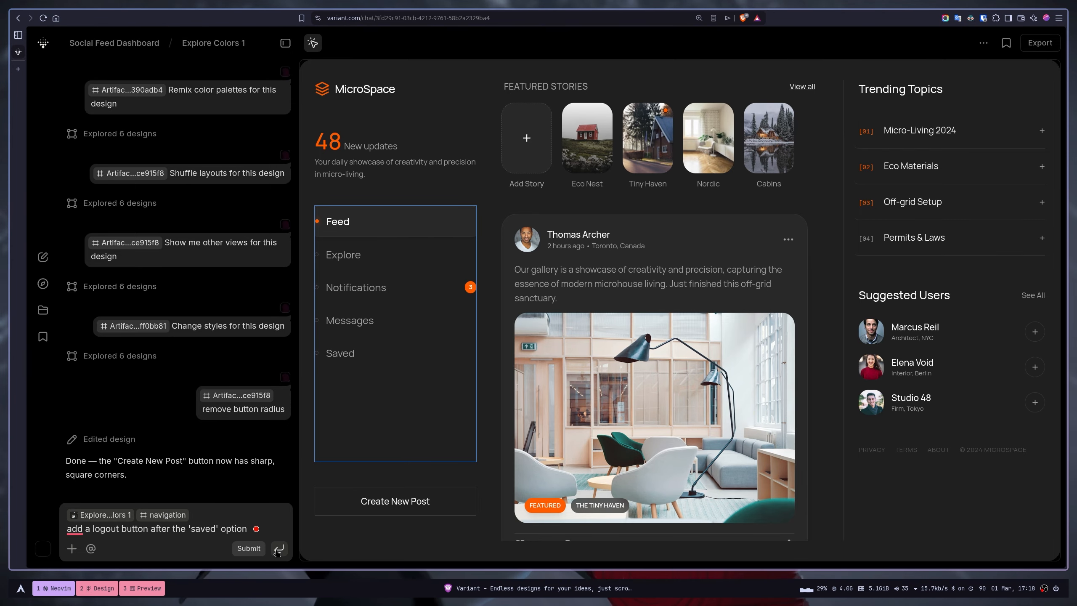
key(Return)
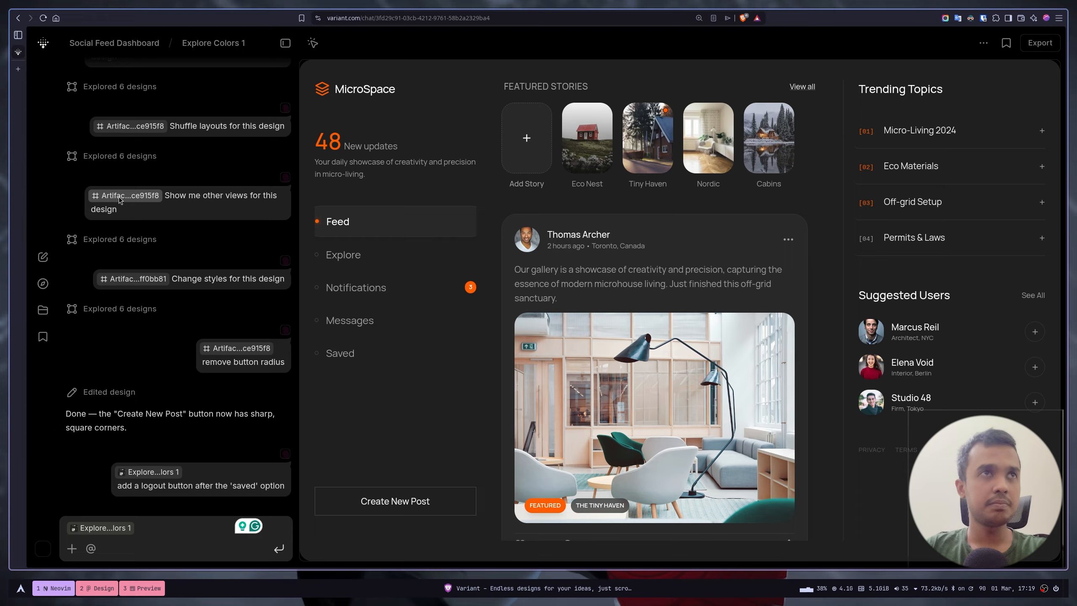
Compare the original Explore Colors 1 with the newly edited version and open the one that includes the Logout option
click(111, 42)
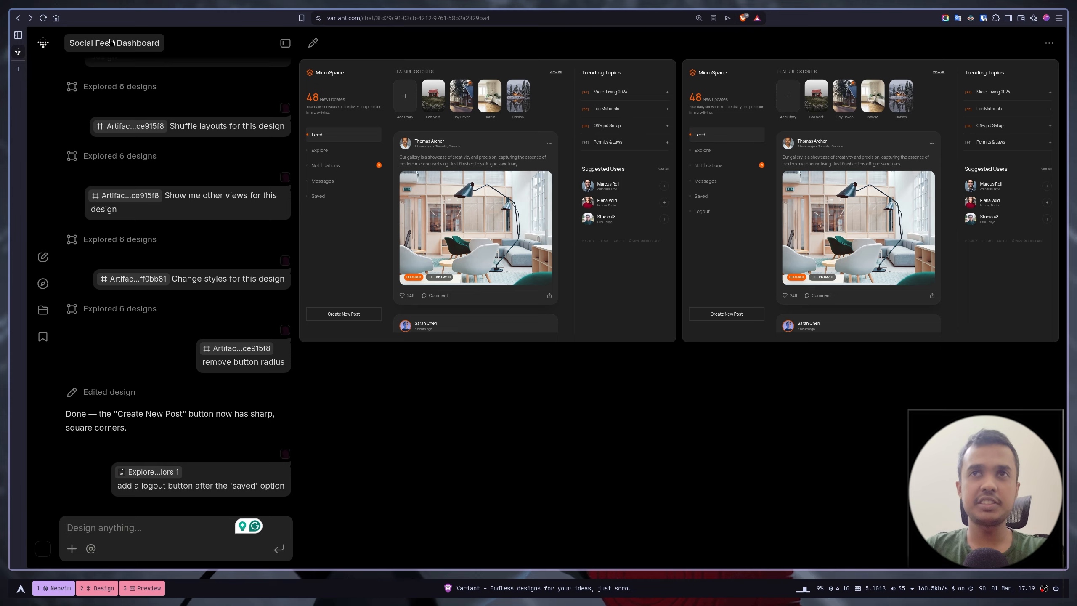
click(884, 190)
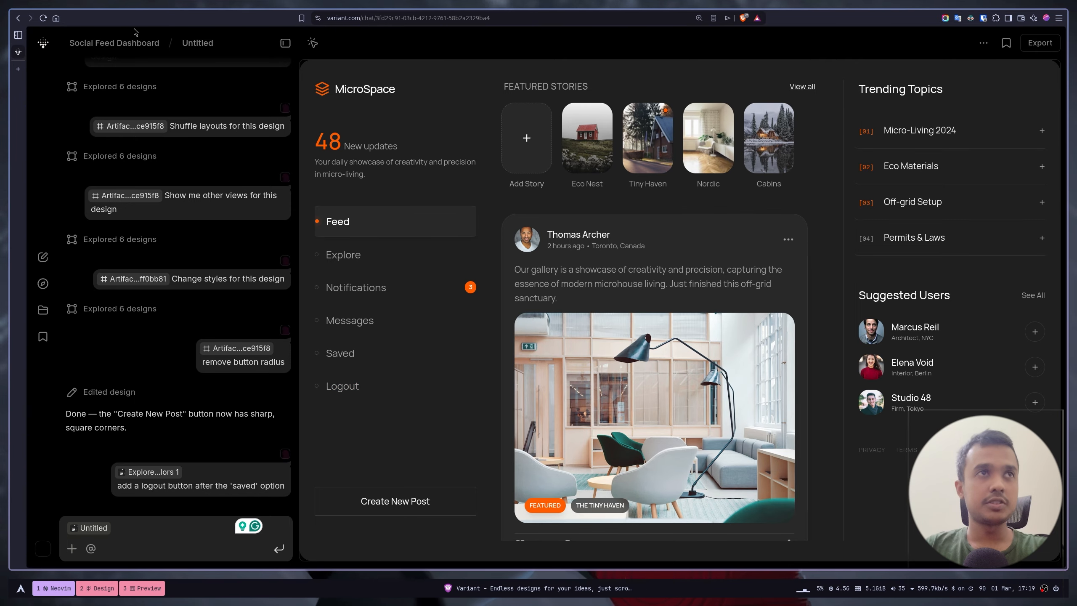
click(140, 41)
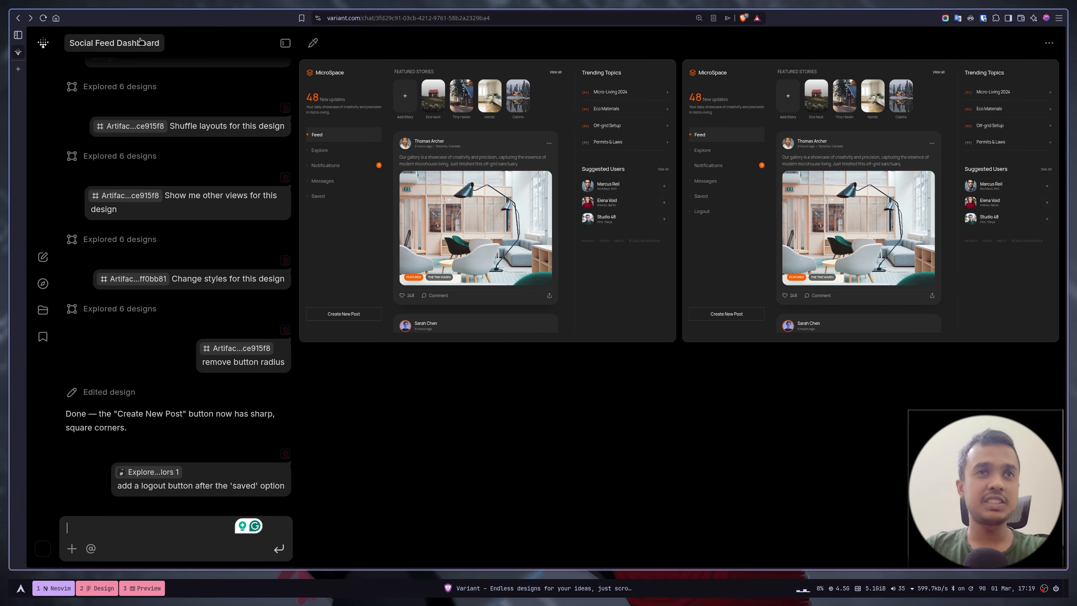
click(354, 214)
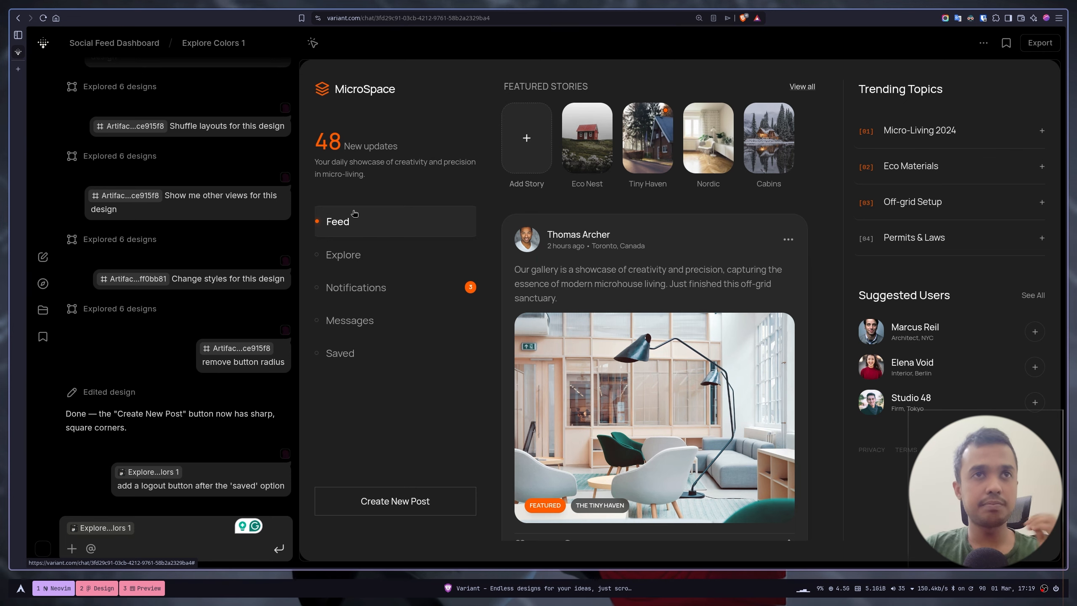
click(101, 50)
mouse_move(805, 274)
click(823, 245)
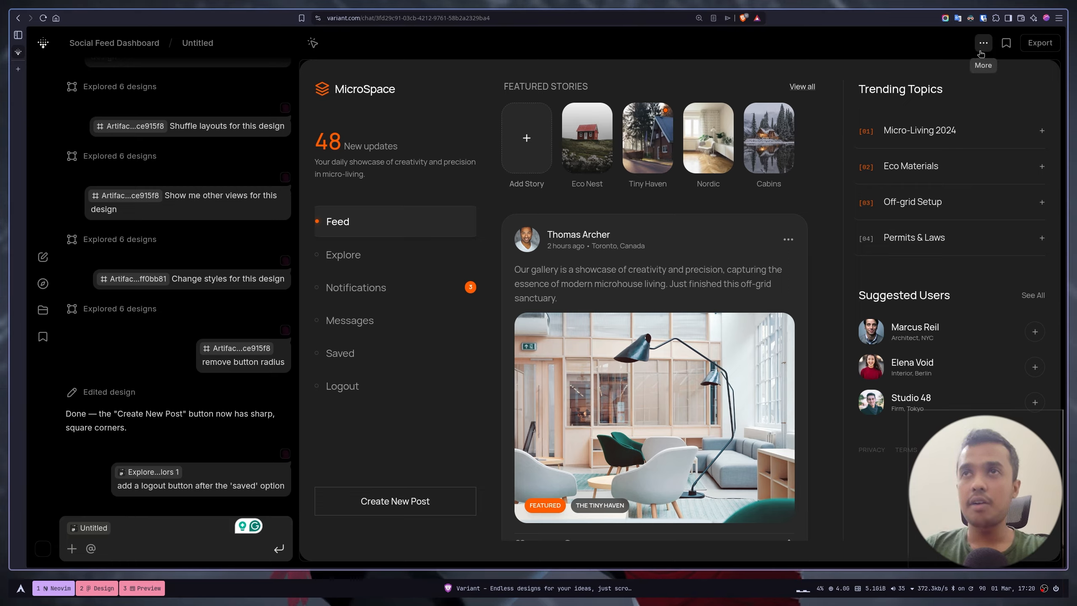
Copy the code of the Logout version and paste it into the empty index.html in Neovim
click(1039, 43)
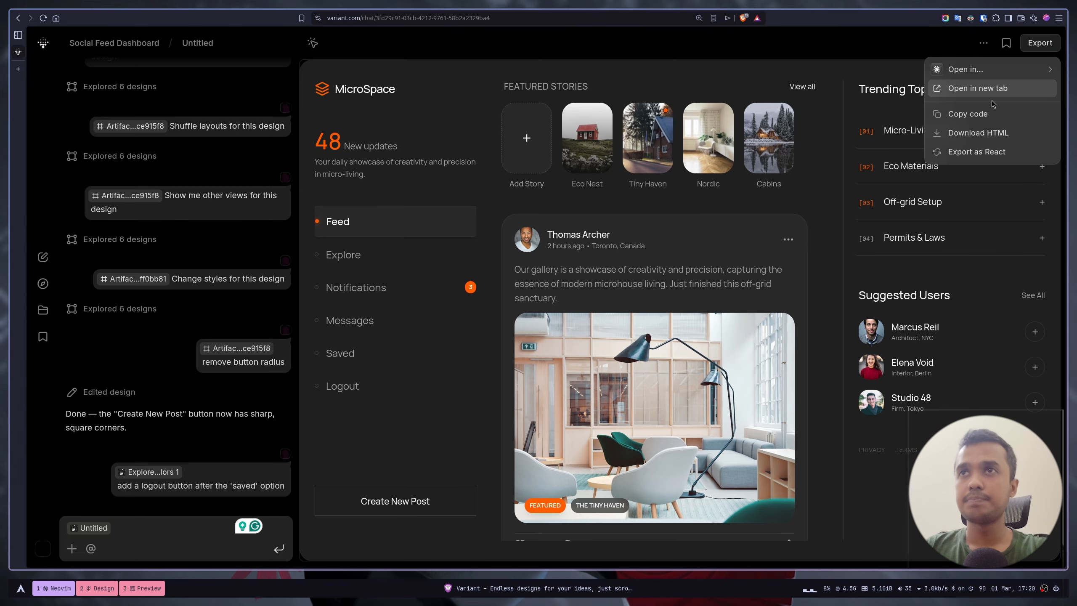
click(980, 114)
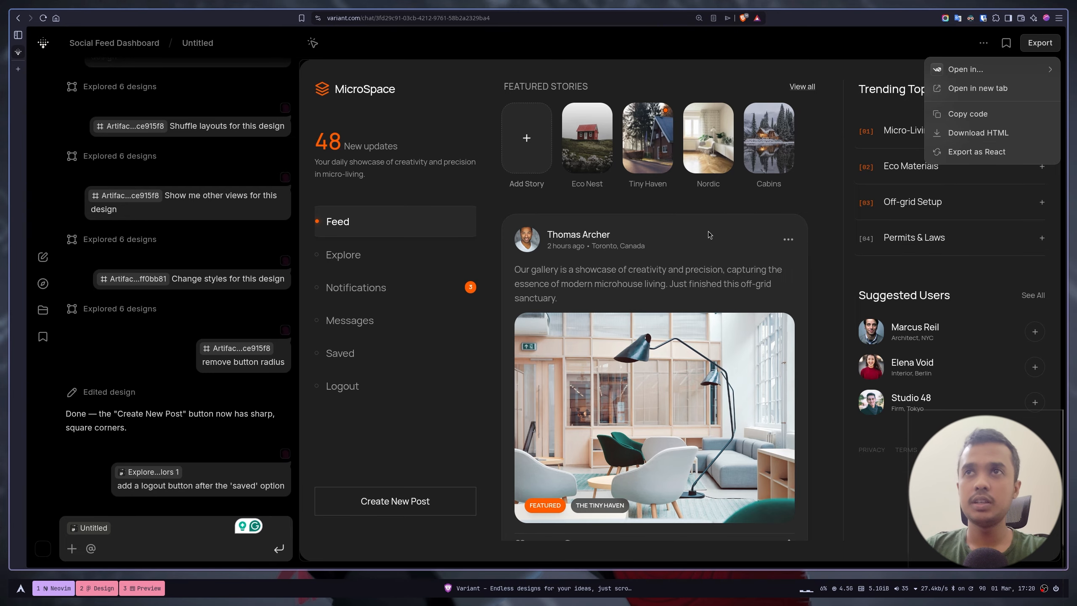
key(super+1)
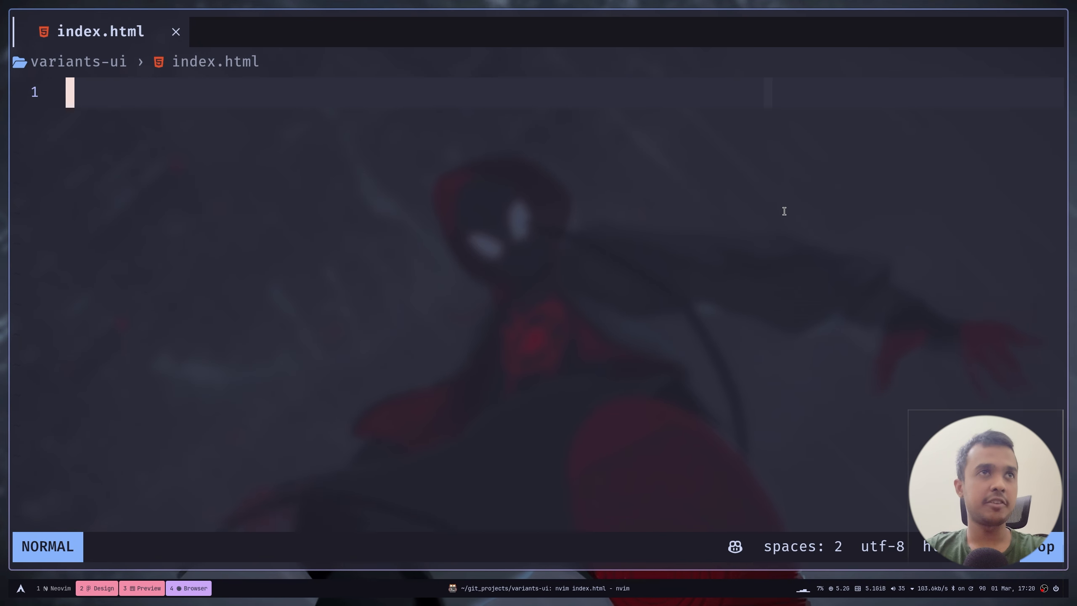
key(p)
Look through the pasted code in index.html, from the head and styles down to the Featured Stories markup
key(j)
key(j)
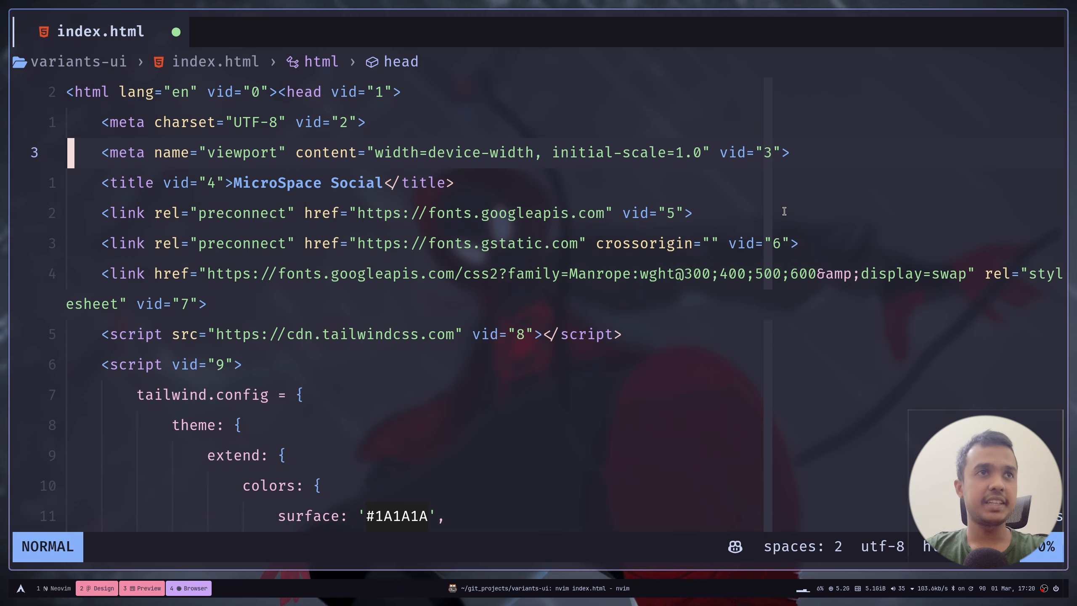
key(k)
key(j)
key(j)
key(j)
key(j)
key(j)
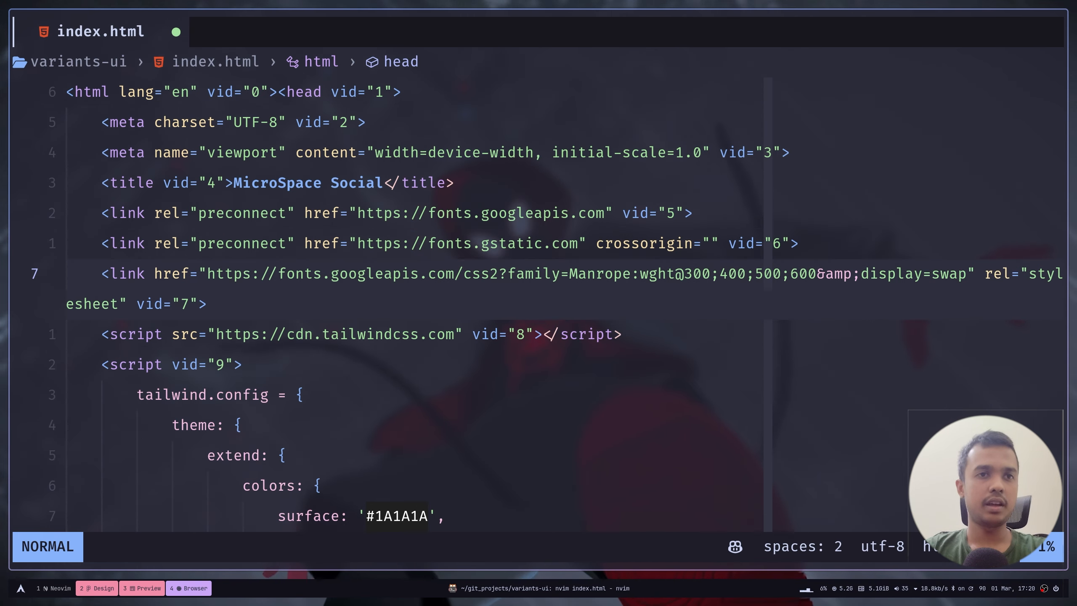
key(j)
key(j)
key(j)
key(j)
key(j)
key(j)
key(j)
key(j)
key(j)
key(ctrl+f)
key(ctrl+f)
key(ctrl+f)
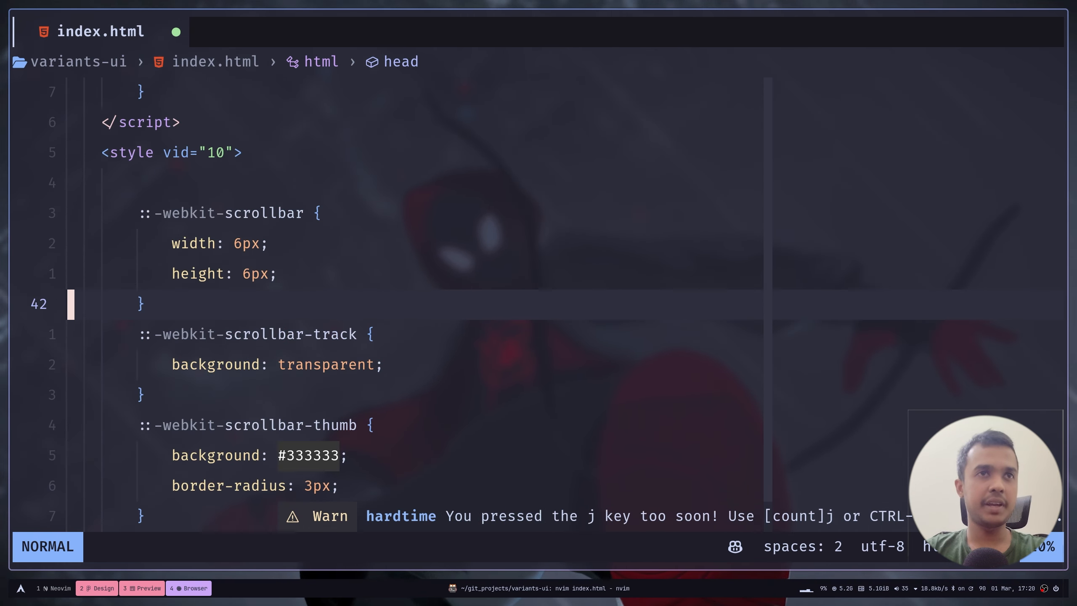
key(ctrl+f)
key(ctrl+f)
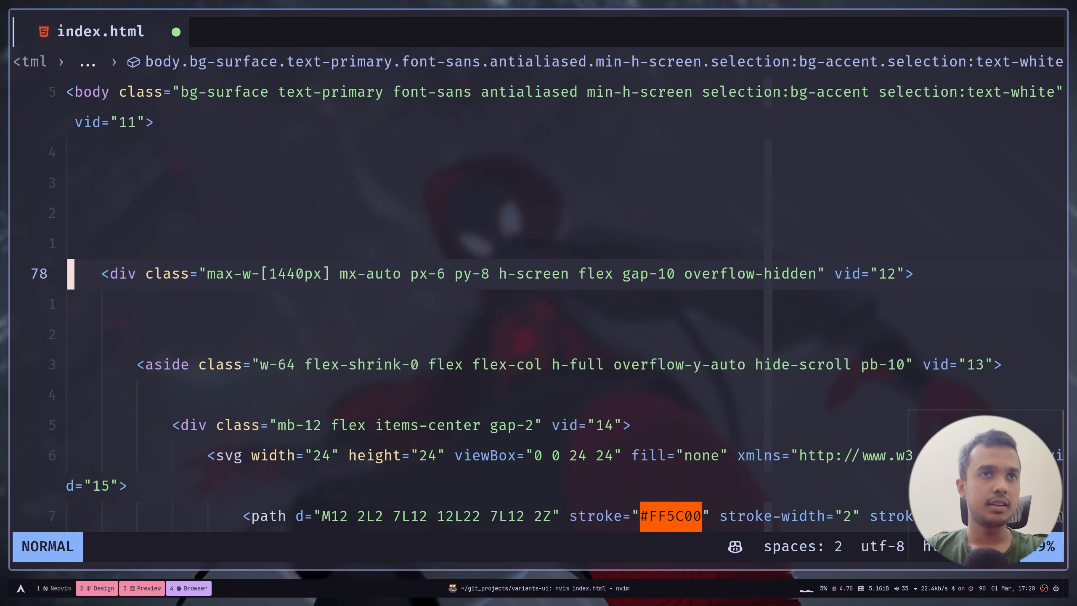
key(ctrl+b)
key(ctrl+b)
key(ctrl+b)
key(ctrl+f)
key(ctrl+f)
key(ctrl+f)
key(ctrl+f)
key(ctrl+f)
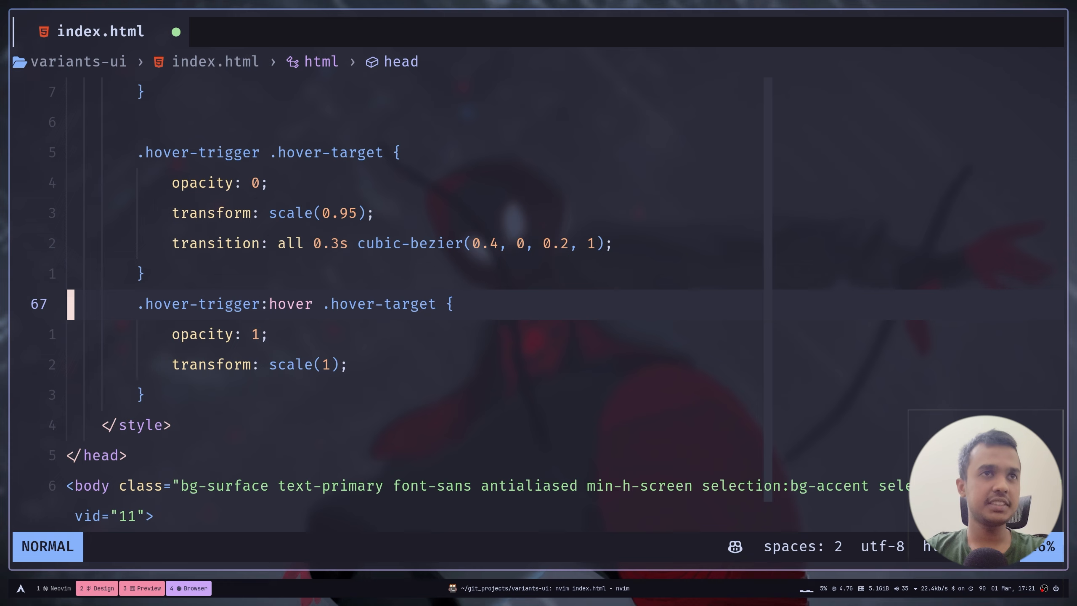
key(ctrl+f)
key(ctrl+f)
key(ctrl+f)
key(ctrl+f)
key(ctrl+f)
key(ctrl+f)
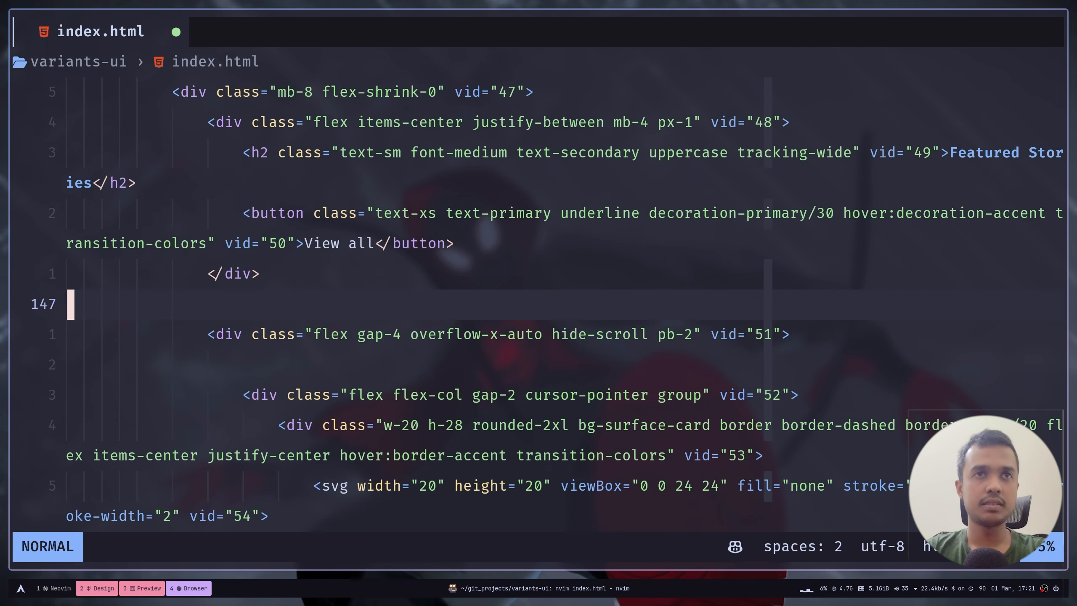
key(ctrl+f)
From a new terminal tab in the variants-ui folder, open index.html in the Brave browser to preview the page
key(ctrl+shift+t)
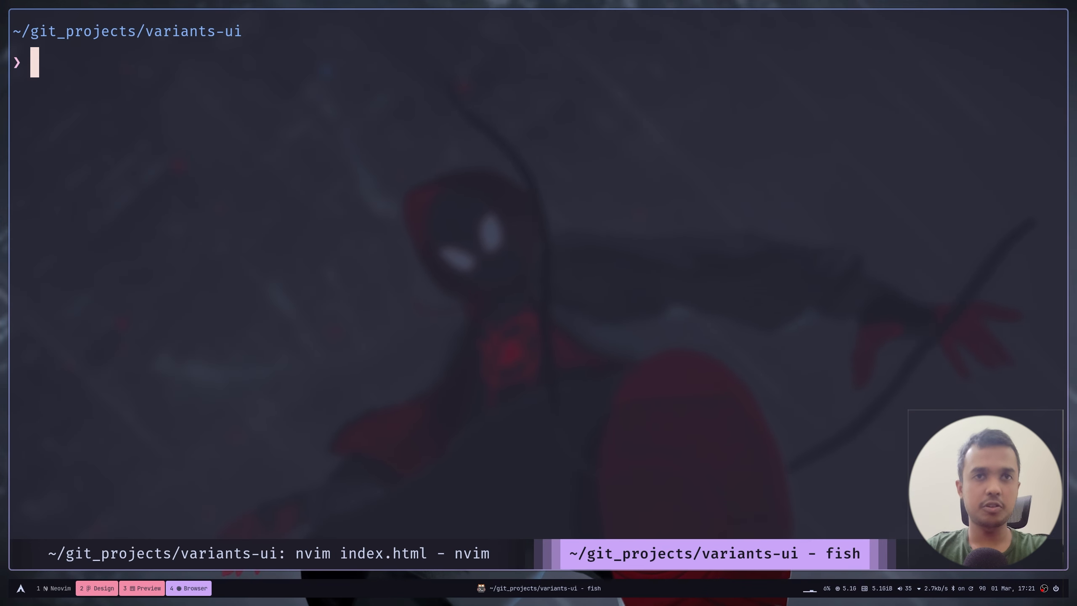
text(brave)
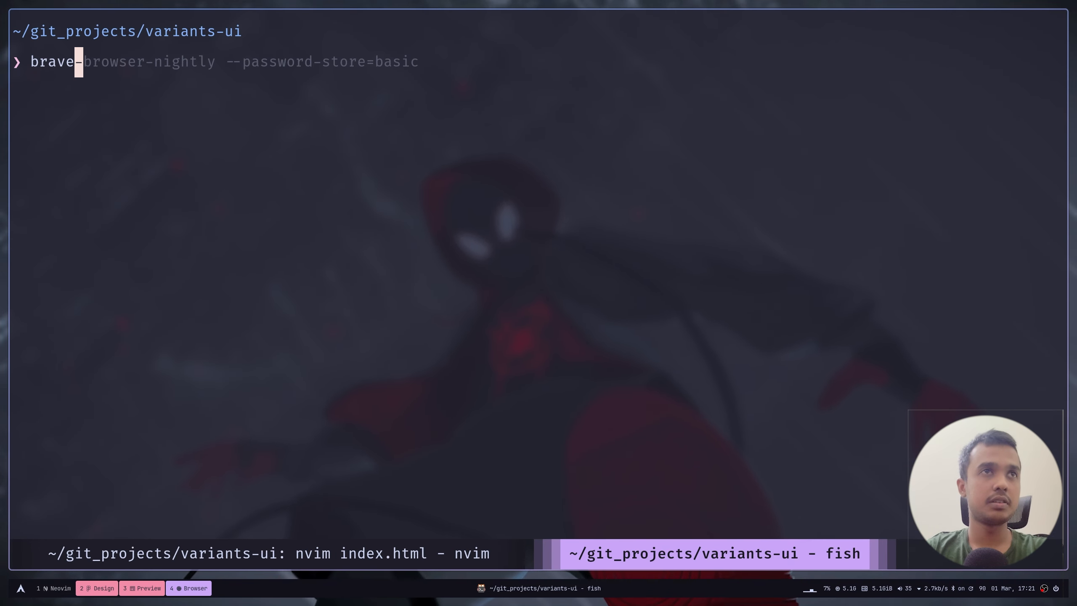
key(Tab)
text(-b)
key(Tab)
text(index.html)
key(Return)
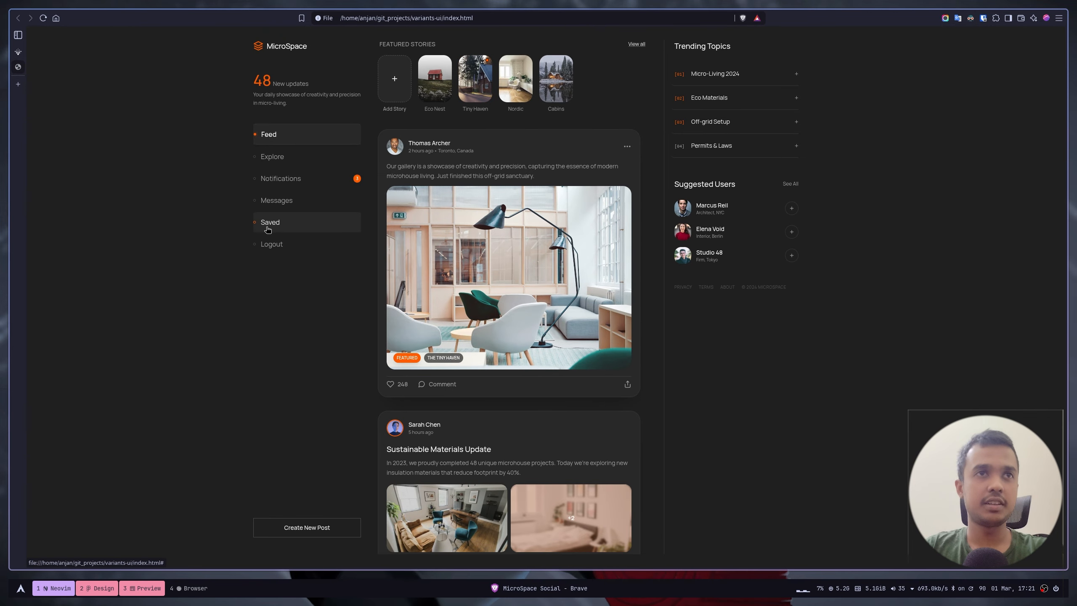
Switch back to the Variant design and copy its export prompt for opening in Antigravity
key(ctrl+Tab)
click(1026, 44)
mouse_move(997, 72)
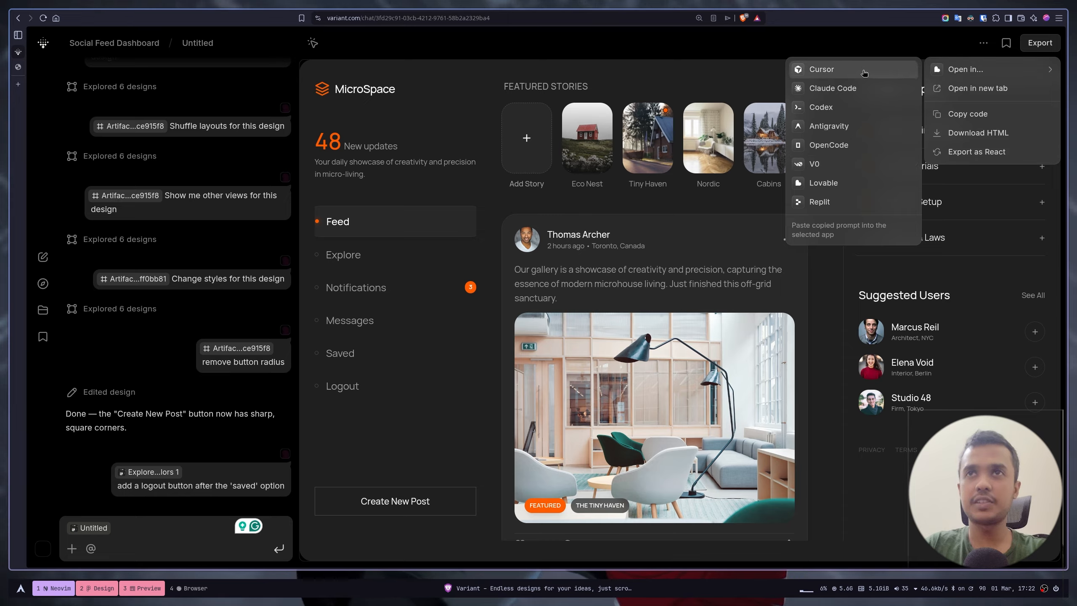
click(846, 134)
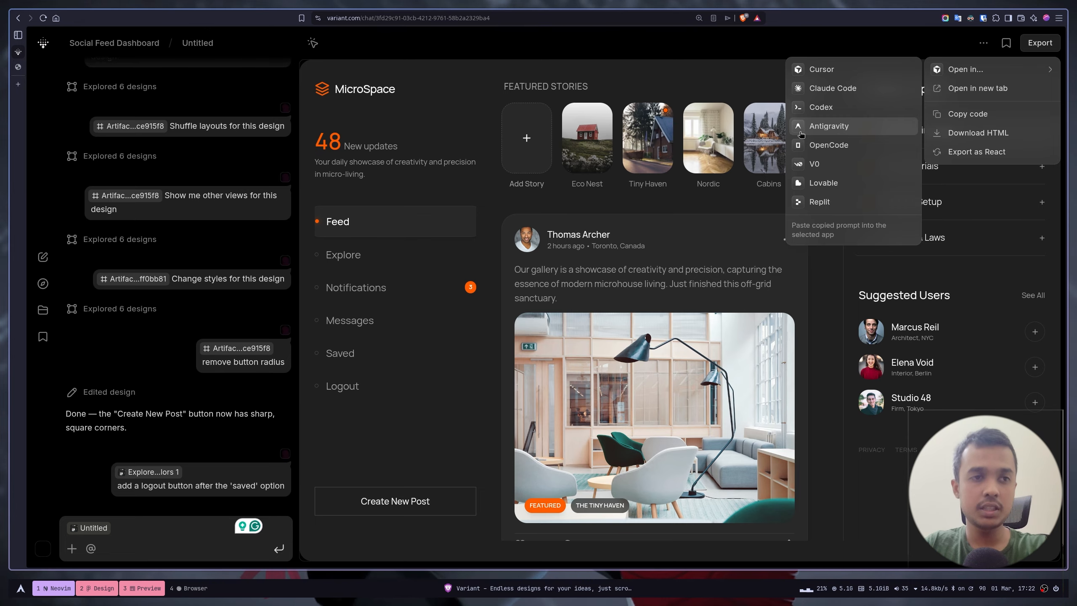
In Neovim, create the file prompt.md in the variants-ui folder and paste the copied export prompt into it
key(super+1)
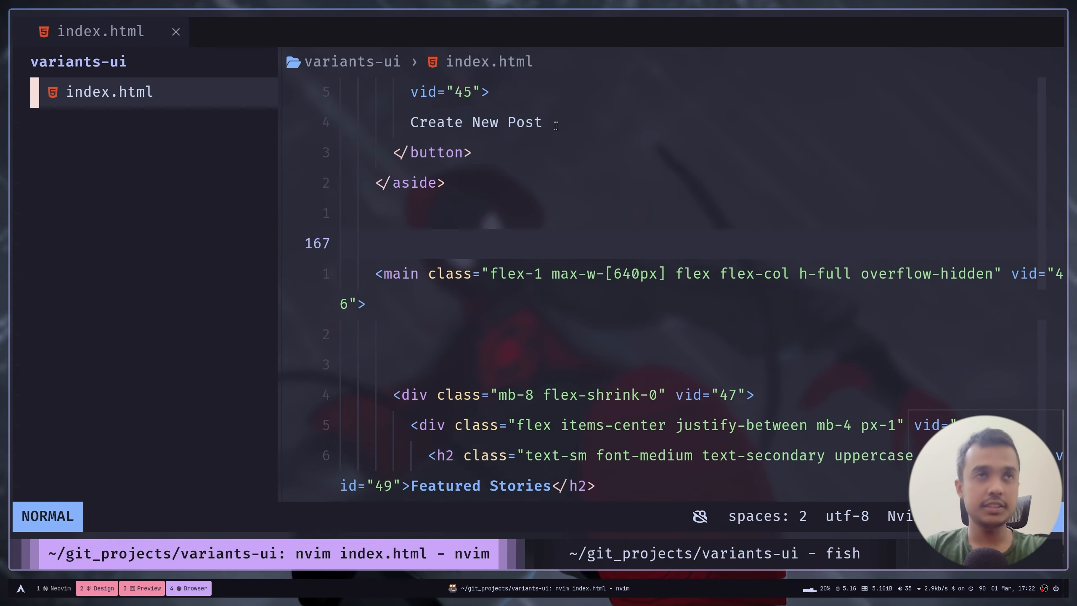
key(space)
key(e)
key(space)
key(e)
text(a)
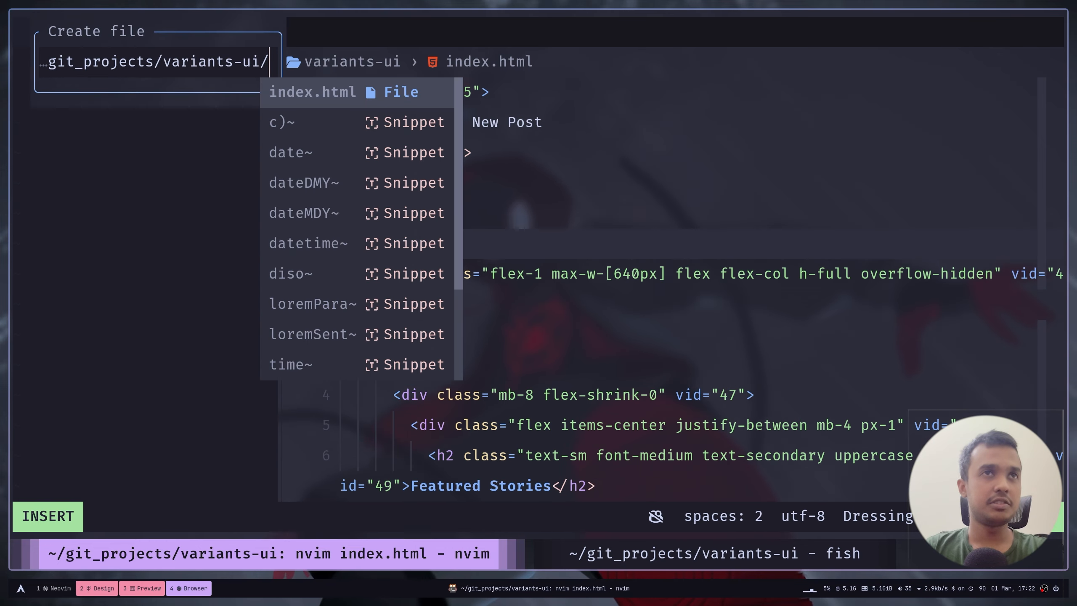
text(promp)
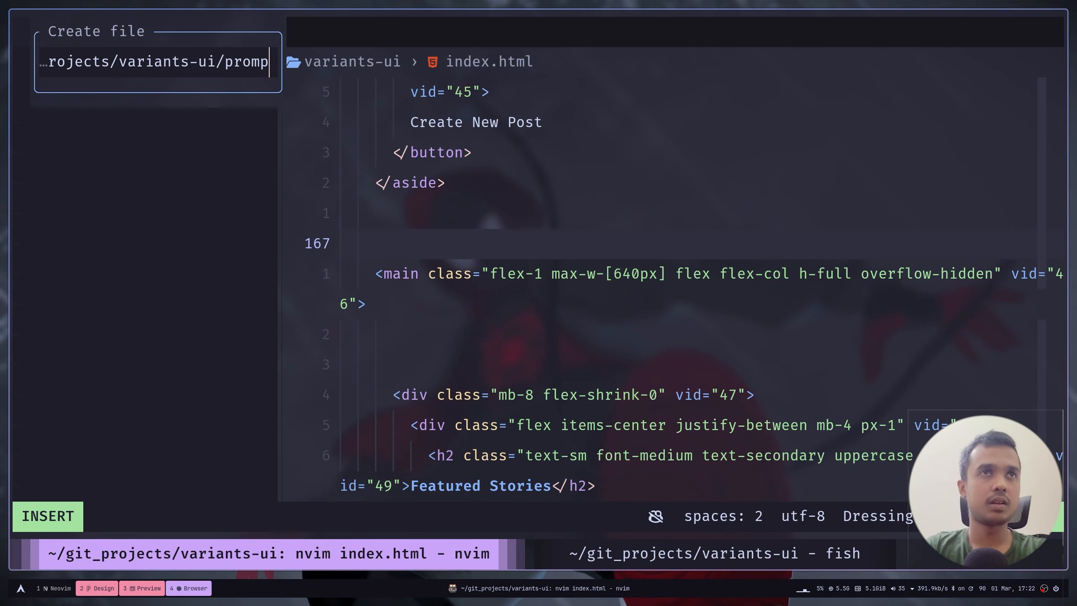
text(t.md)
key(Return)
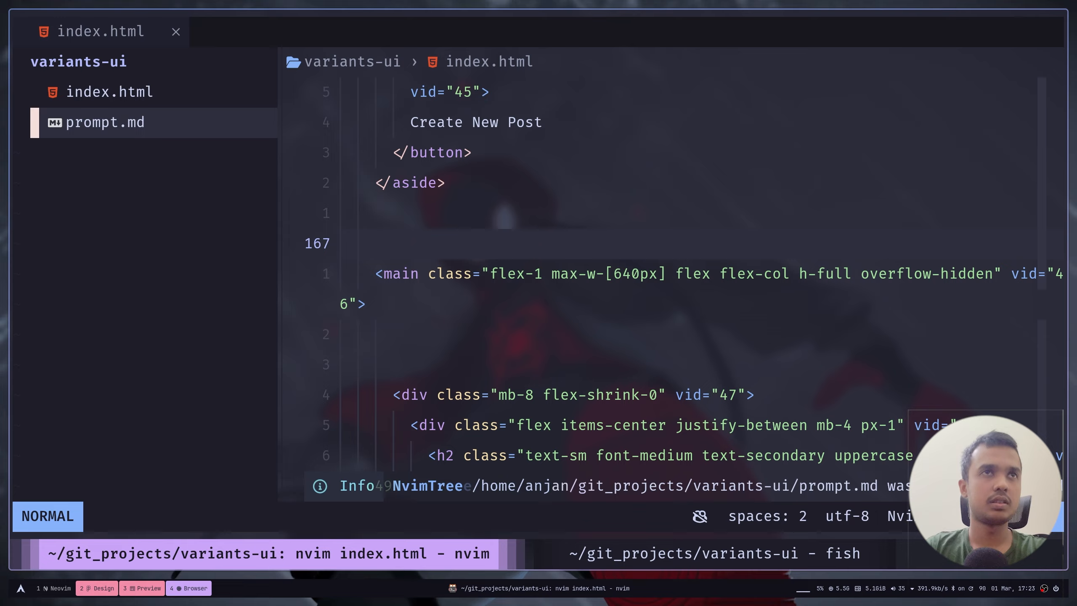
key(p)
key(ctrl+n)
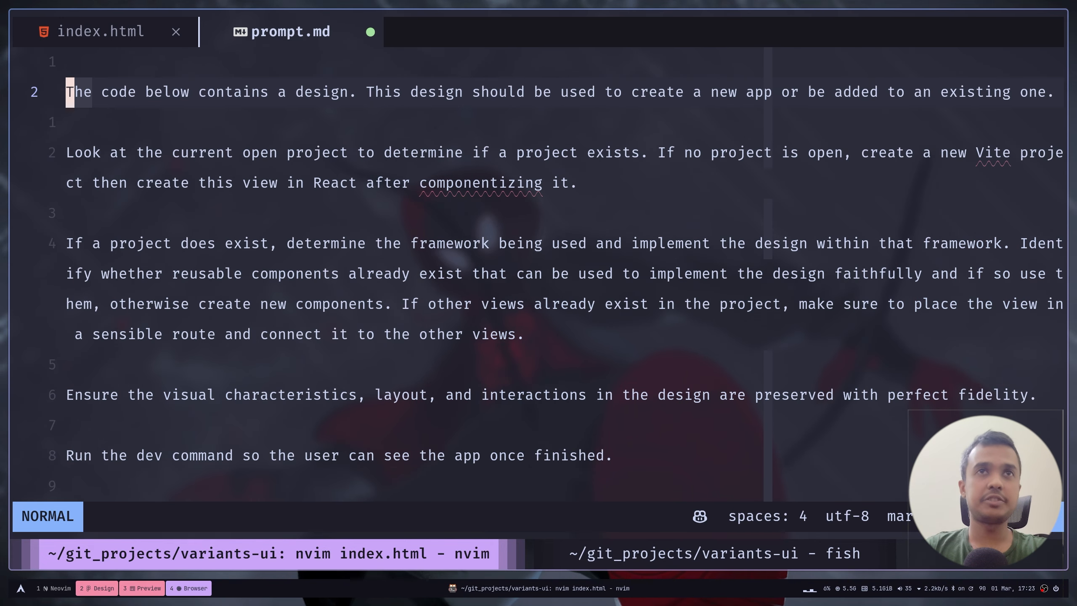
Read through prompt.md, examining the instructions at its start and the design code that follows them
scroll(538, 280, down, 3)
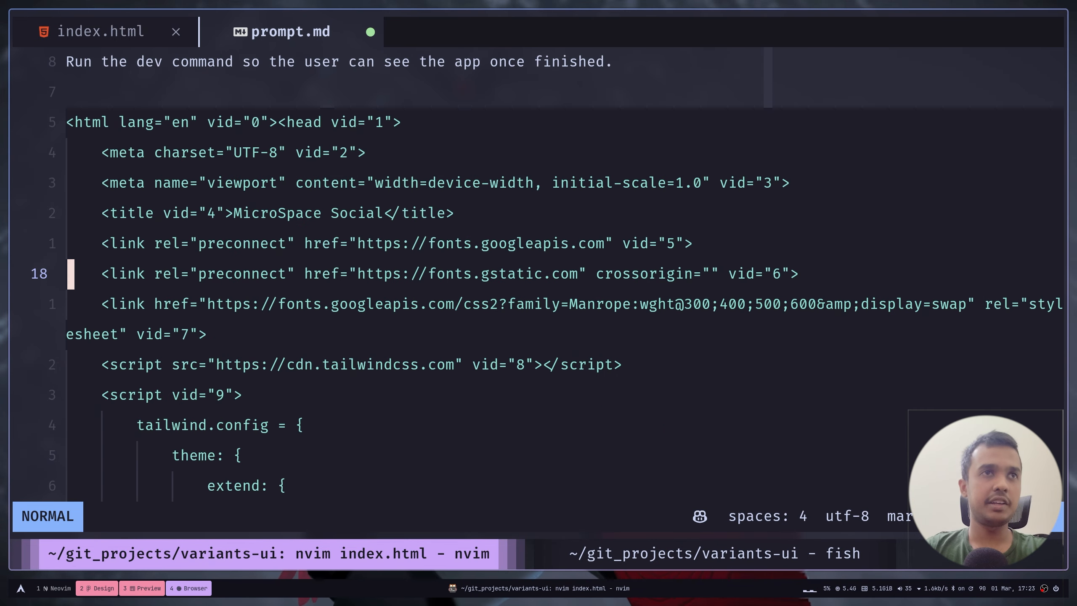
key(k)
key(k)
key(k)
key(k)
key(k)
key(k)
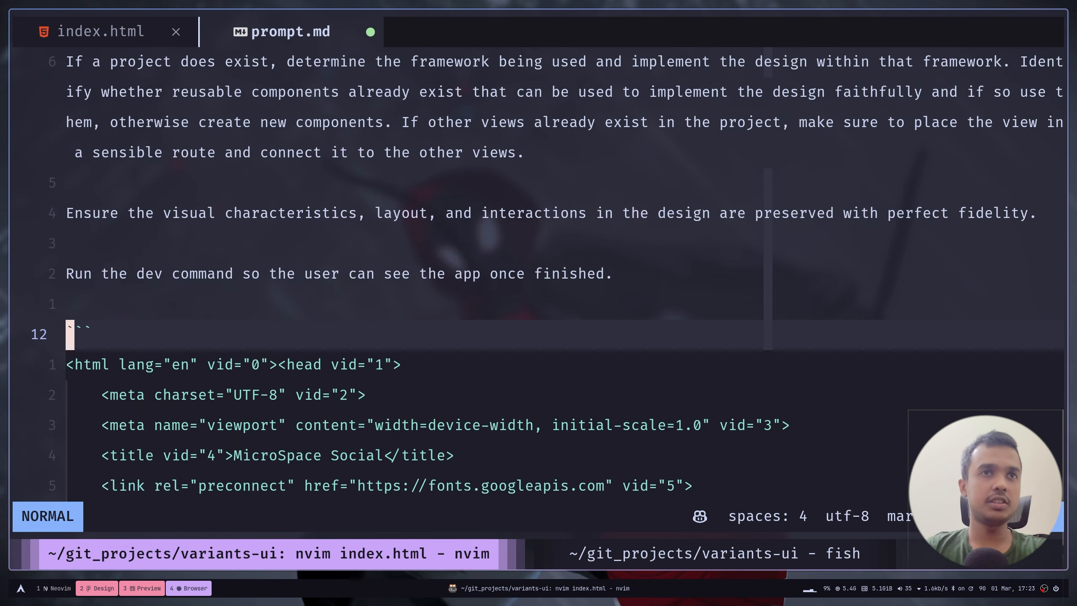
key(j)
key(j)
key(j)
key(j)
key(j)
key(j)
key(j)
key(j)
key(j)
key(j)
key(j)
key(j)
key(j)
key(j)
key(j)
key(j)
key(ctrl+f)
key(ctrl+f)
key(ctrl+f)
key(ctrl+f)
key(ctrl+f)
key(ctrl+f)
key(ctrl+f)
key(ctrl+f)
key(ctrl+f)
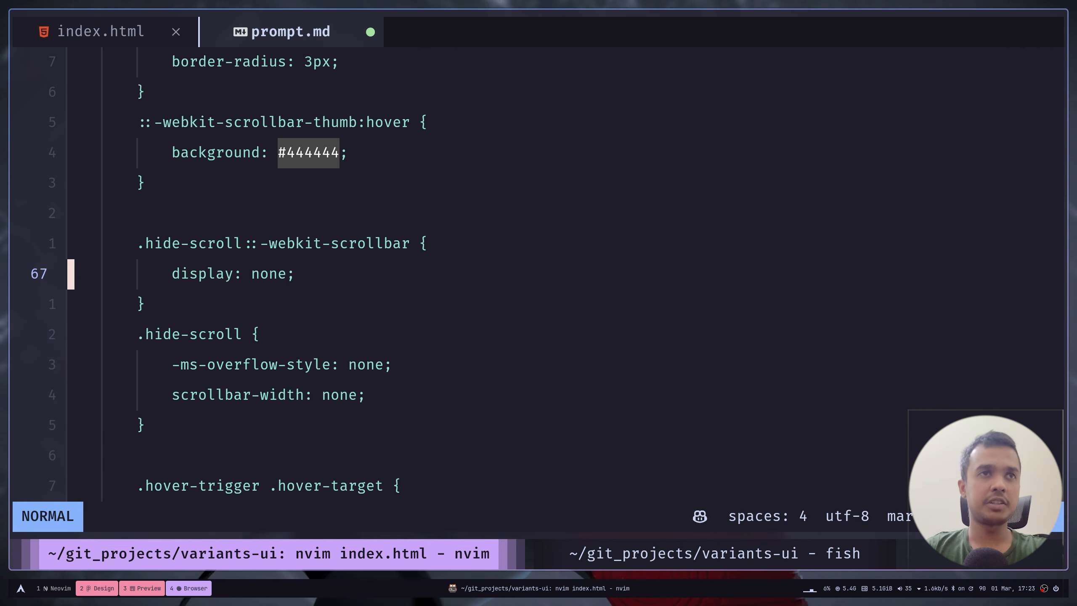
key(ctrl+f)
key(ctrl+f)
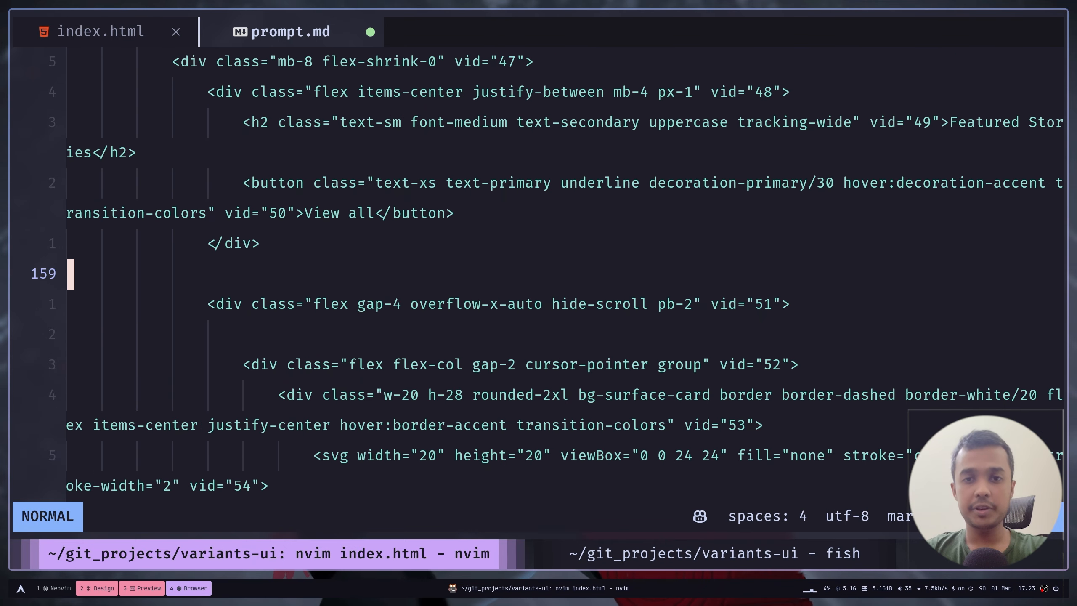
key(g)
key(g)
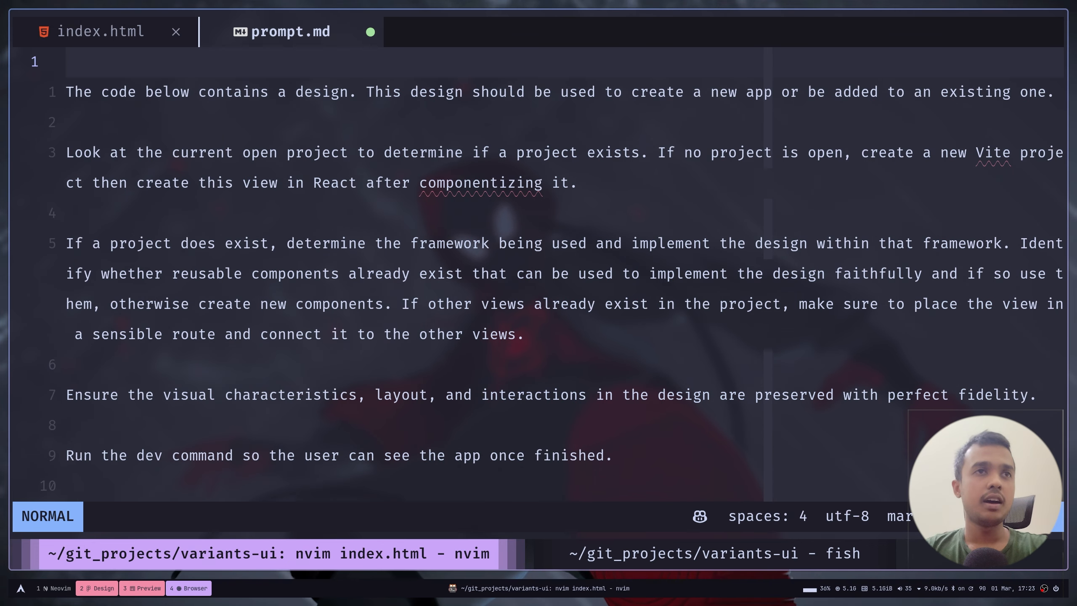
key(j)
key(j)
key(j)
key(j)
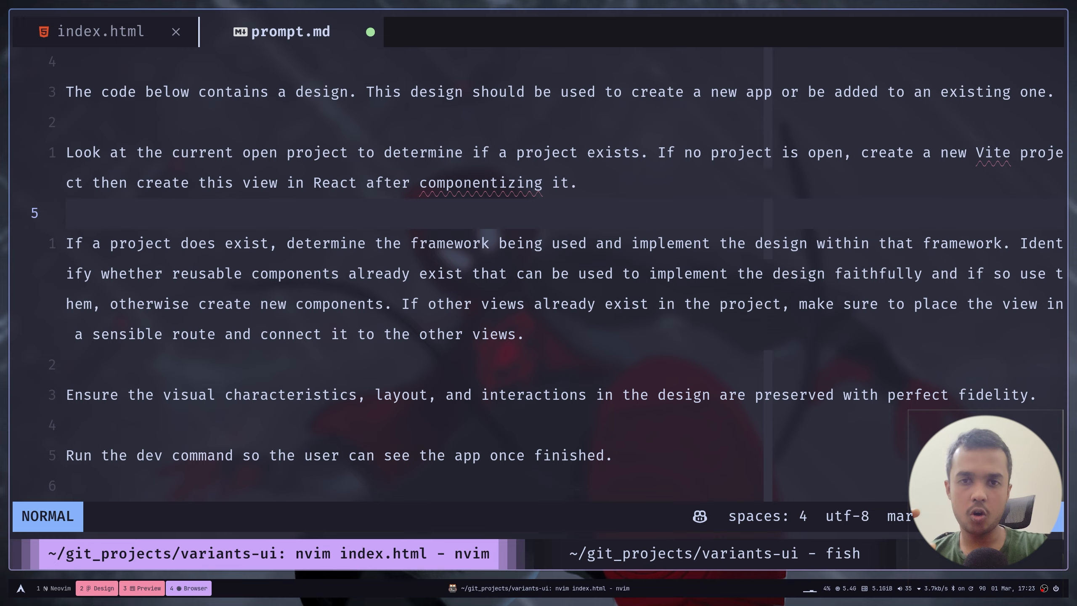
Switch back to the Variant design in the browser and export it as React
key(super+4)
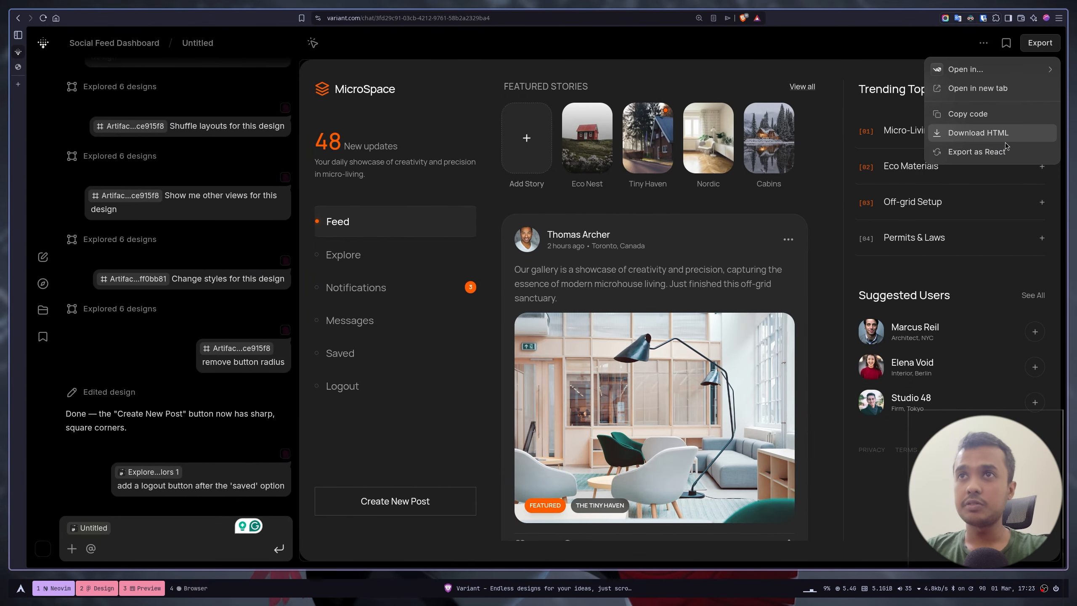
click(956, 155)
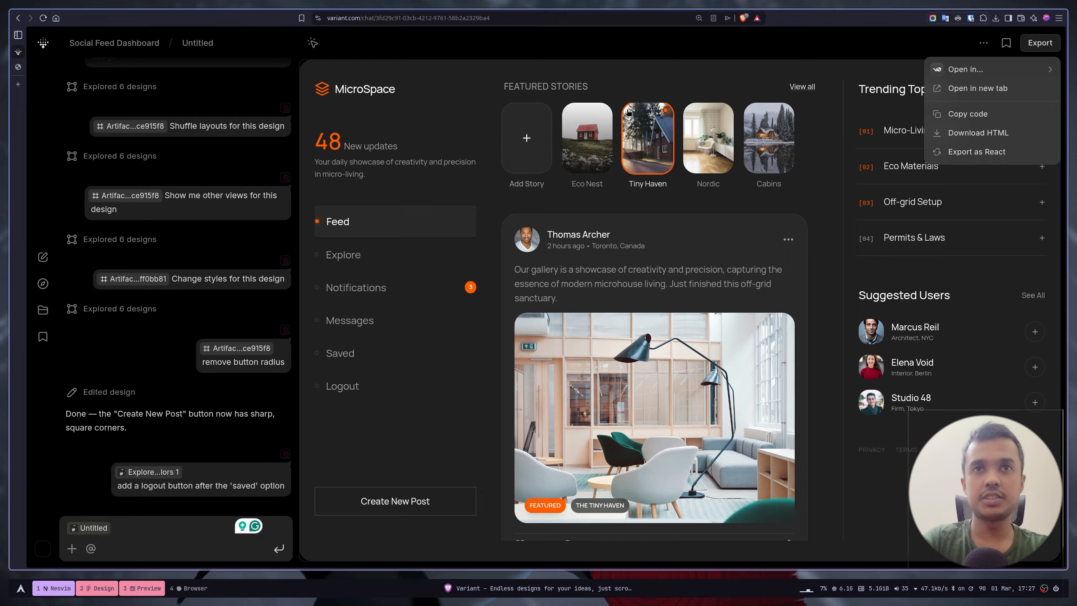
Return to Neovim and open react-app (1).js from the variants-ui folder, leaving the file explorer closed
key(super+1)
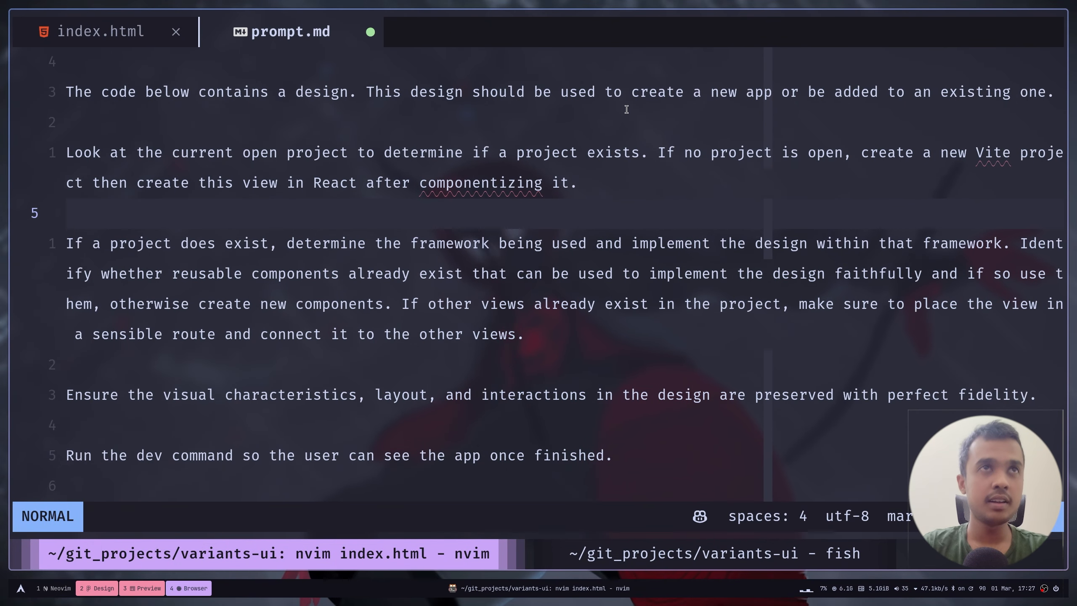
key(space)
key(e)
key(k)
key(k)
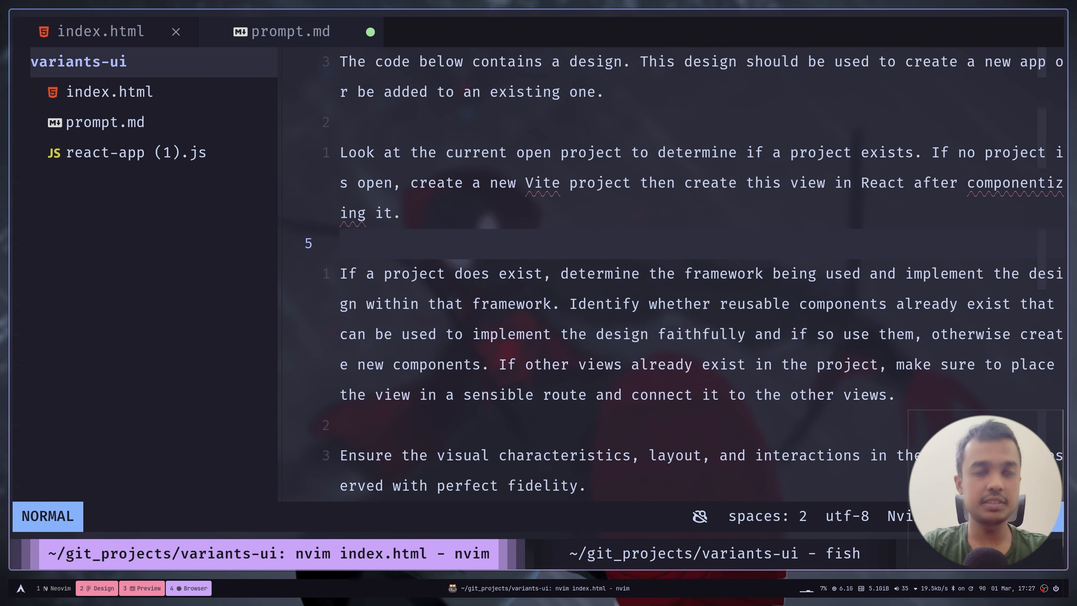
key(j)
key(j)
key(j)
key(Return)
key(space)
key(e)
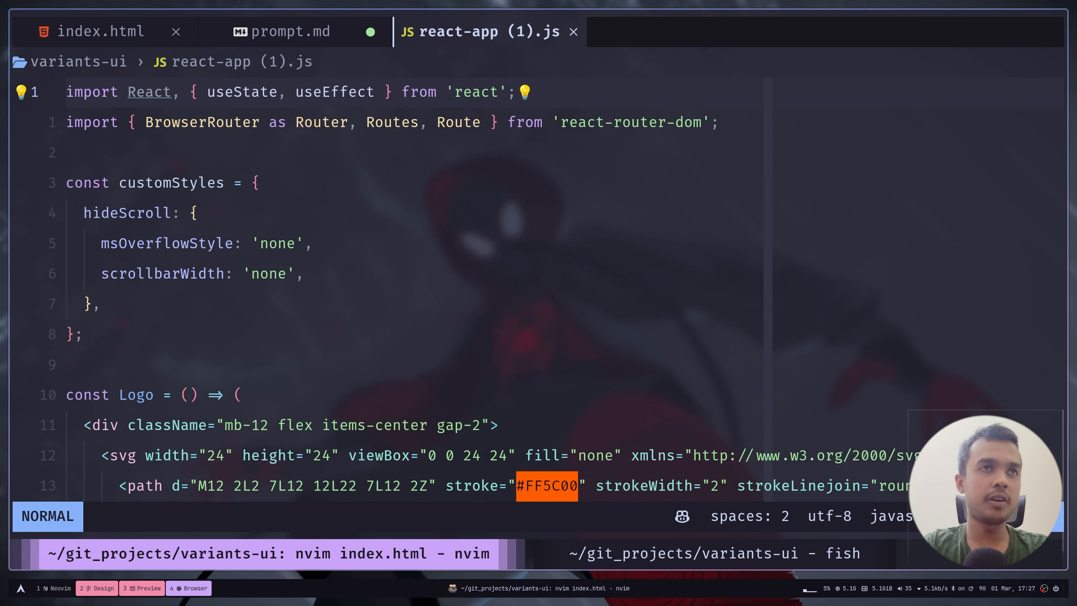
Read through react-app (1).js, examining its imports, the customStyles object and the Logo component, and return to the first line
key(j)
key(shift+v)
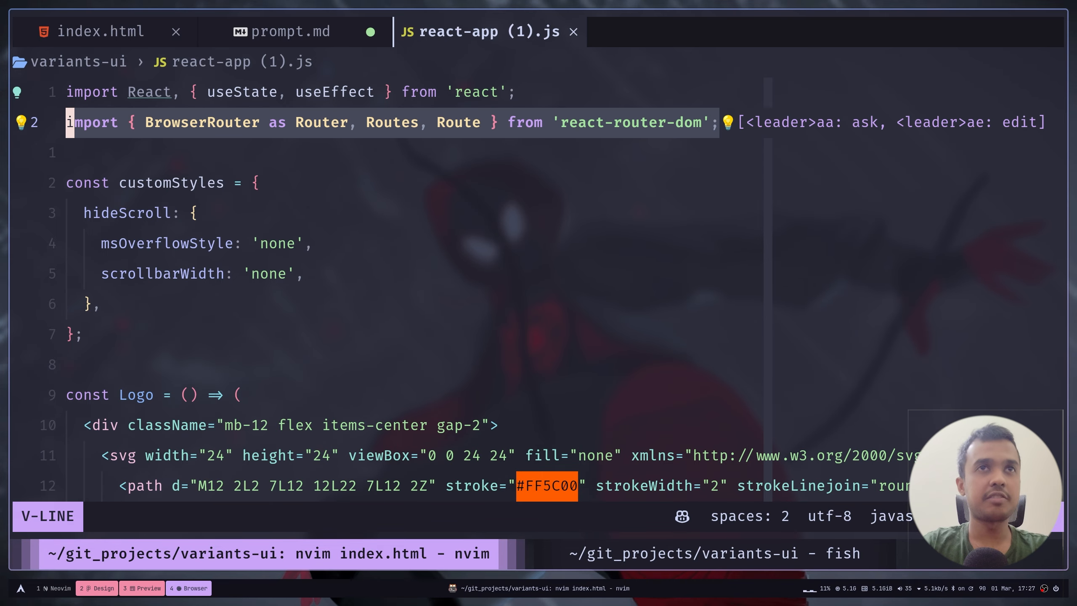
key(Escape)
key(j)
key(j)
key(j)
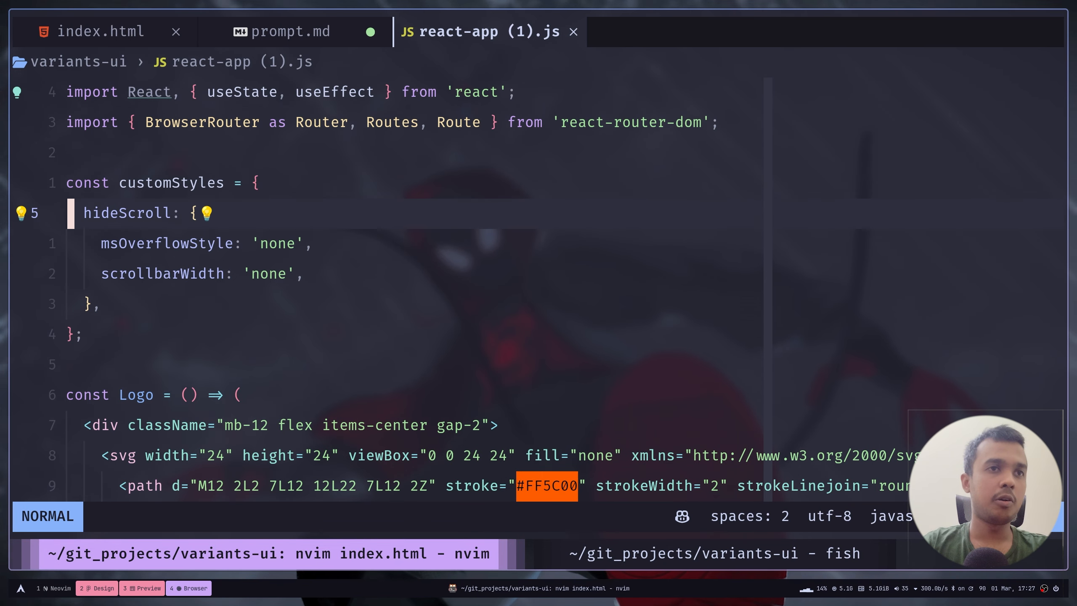
key(j)
key(j)
key(j)
key(j)
key(j)
key(j)
key(j)
key(j)
key(j)
key(j)
key(j)
key(j)
key(j)
key(j)
key(k)
key(k)
key(k)
key(k)
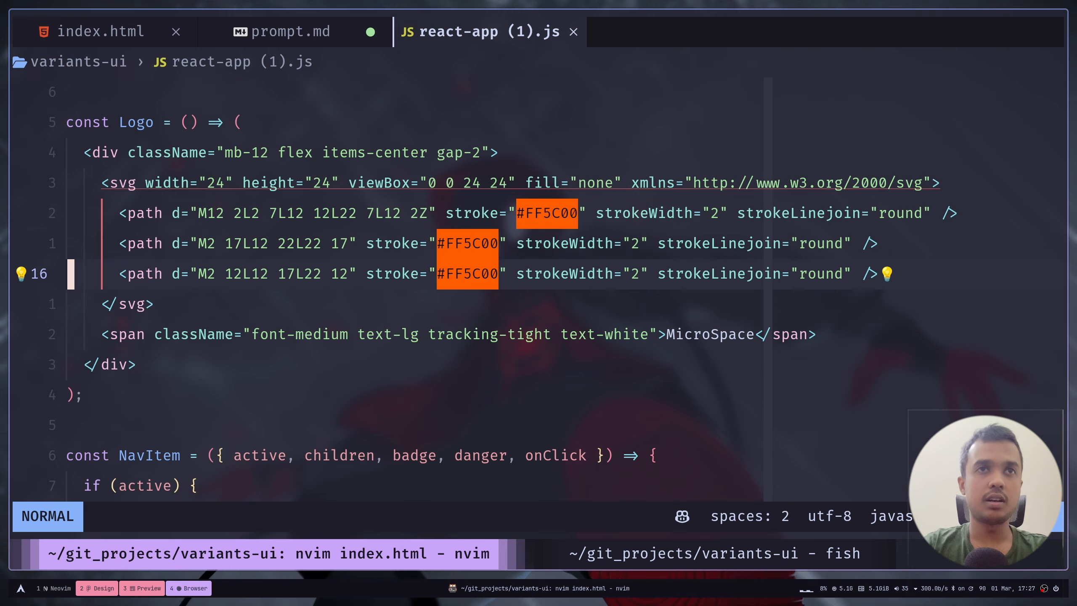
key(j)
key(j)
key(j)
key(j)
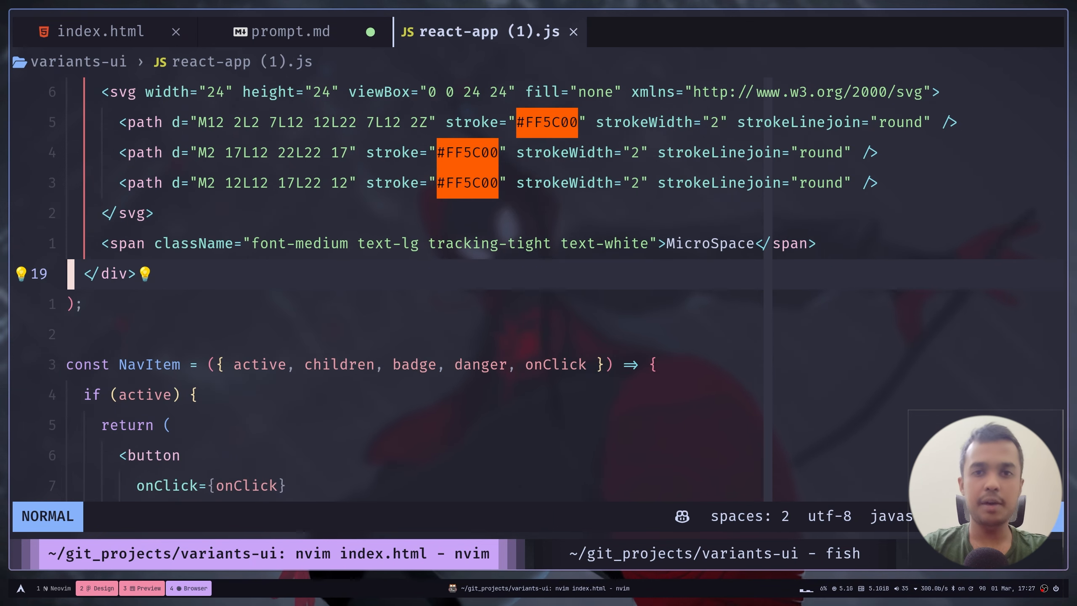
key(g)
key(g)
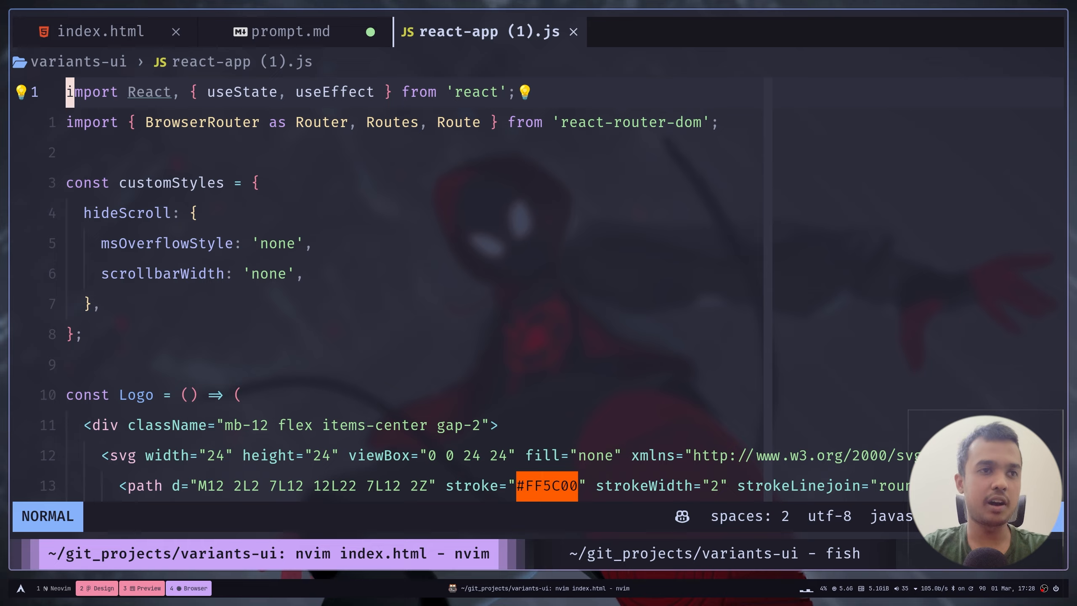
Switch back to the Variant design in the browser with its export options open
key(super+4)
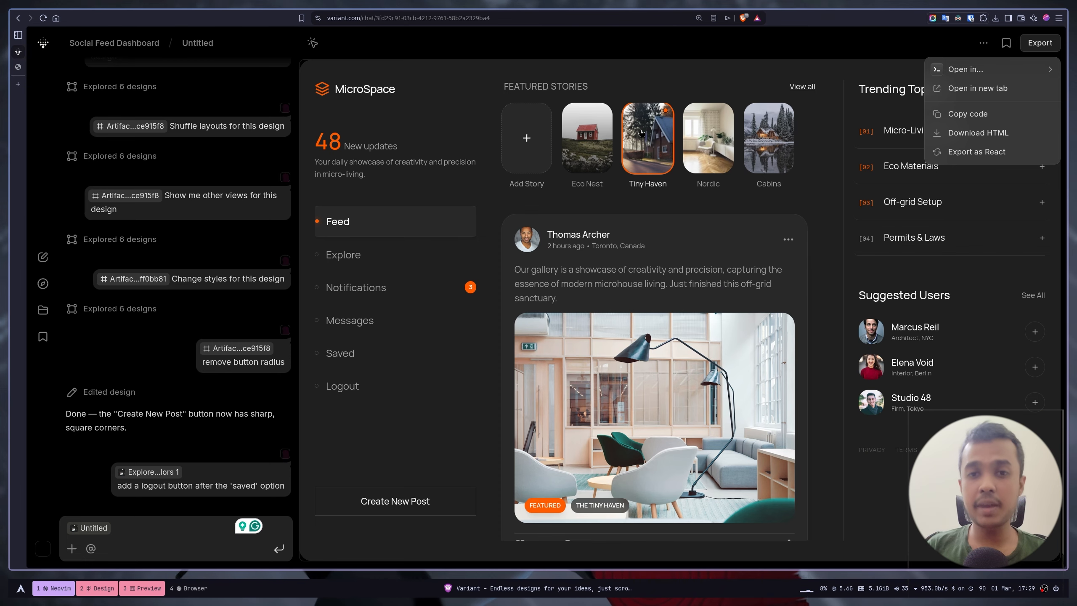